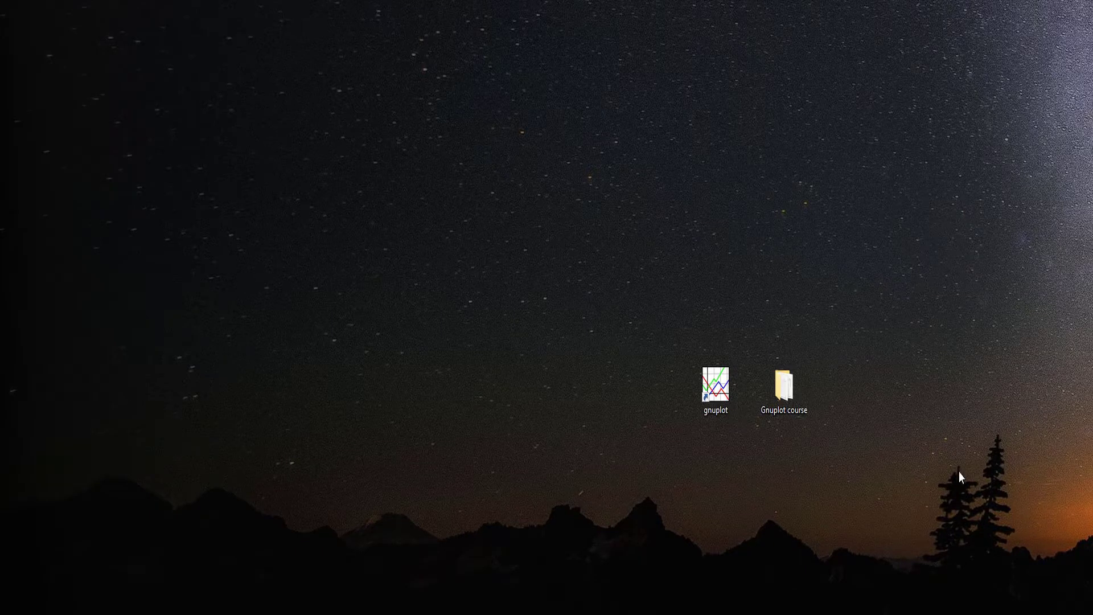
# Launch gnuplot, print 3+4, assign a=2, and print a+7
pyautogui.doubleClick(716, 397)
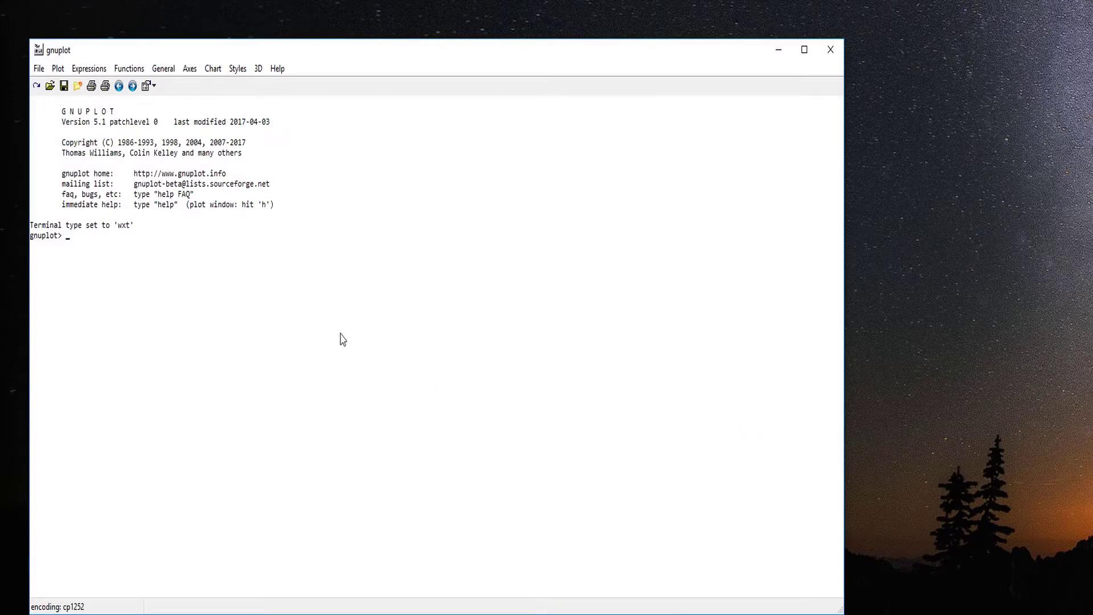
pyautogui.write('print 3+4')
pyautogui.press('Return')
pyautogui.write('a=2')
pyautogui.press('Return')
pyautogui.write('print a+7')
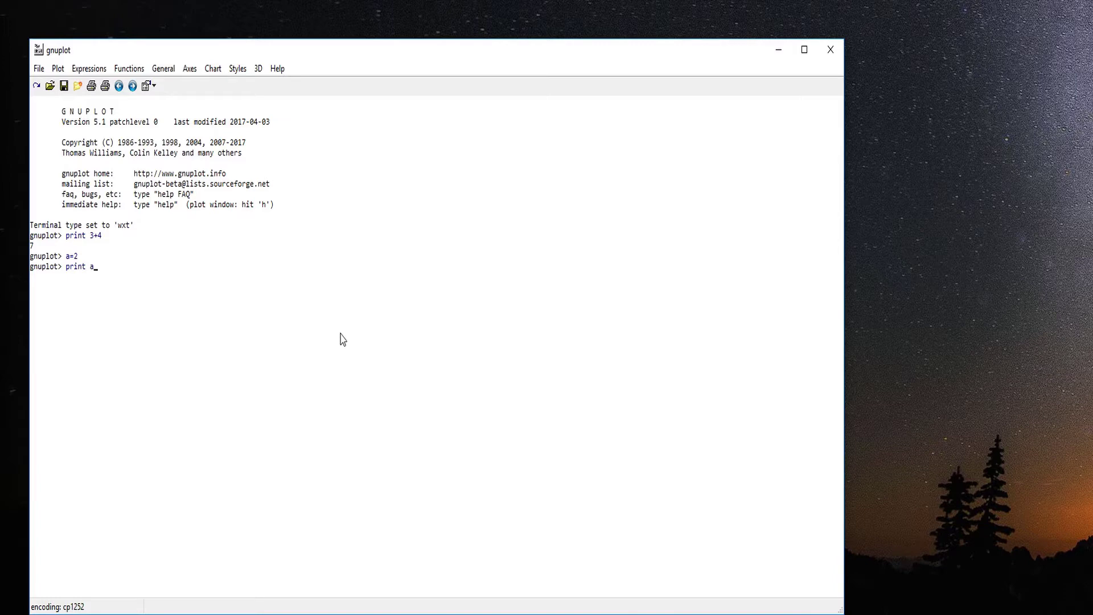
pyautogui.press('Return')
# Print exp(1) and pi, then enter the plot sin(x) command
pyautogui.write('print exp)1')
pyautogui.press('BackSpace')
pyautogui.press('BackSpace')
pyautogui.write('()1')
pyautogui.press('Return')
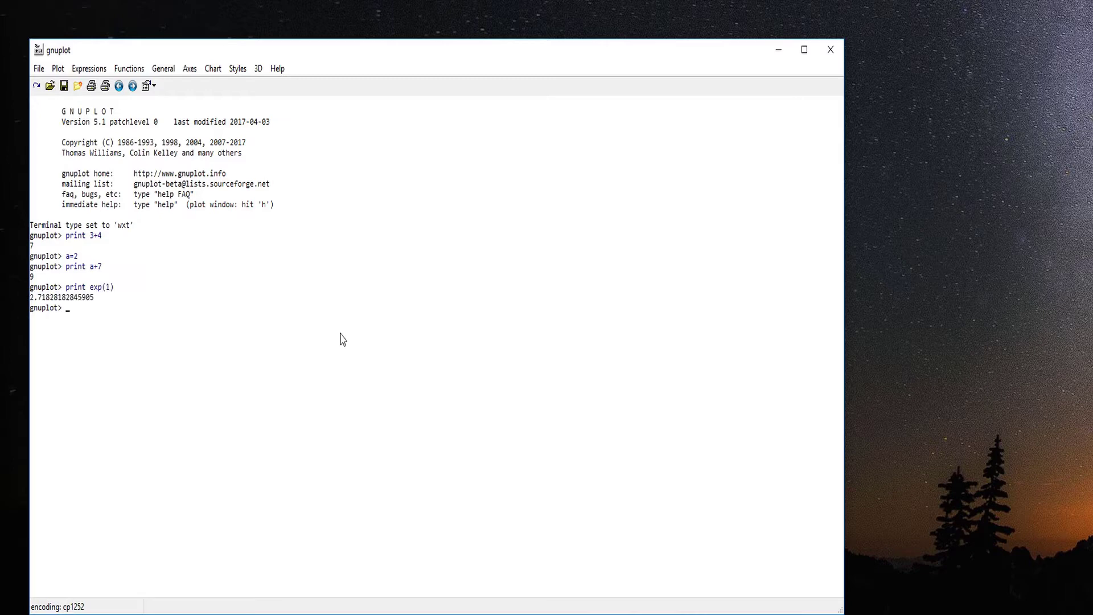
pyautogui.write('print pi')
pyautogui.press('Return')
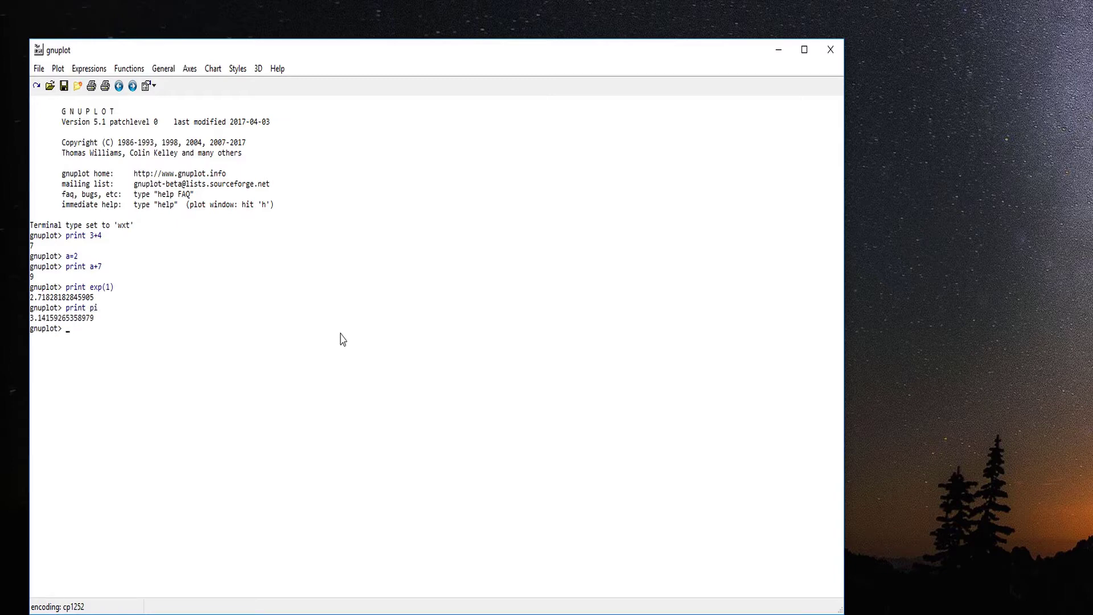
pyautogui.write('plot sin(x)')
# Plot sin(x), move its window off the console, then close it
pyautogui.press('Return')
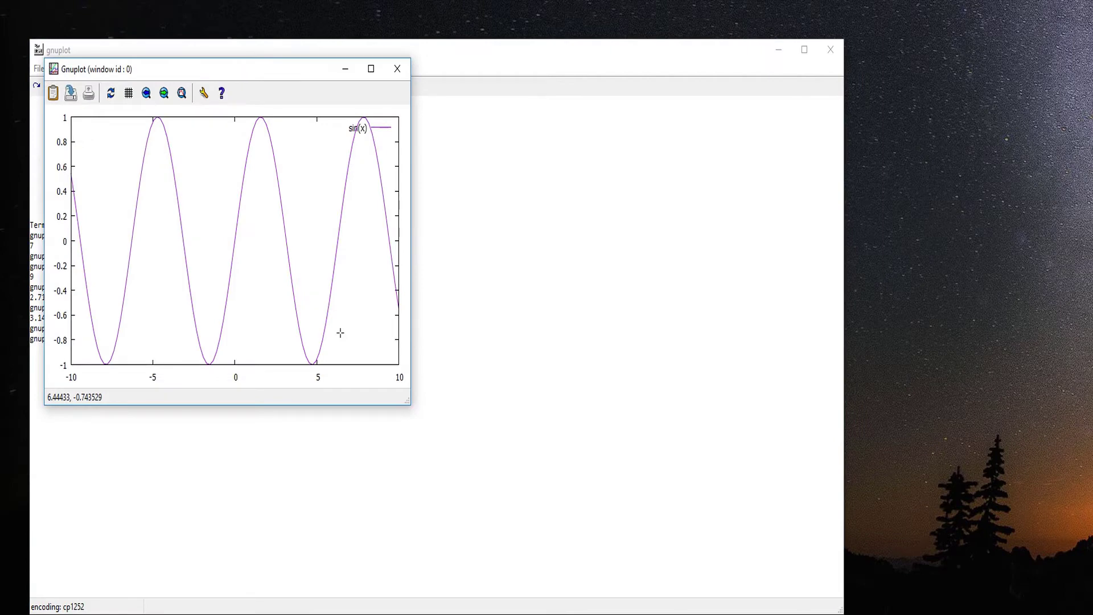
pyautogui.moveTo(226, 74); pyautogui.dragTo(547, 227)
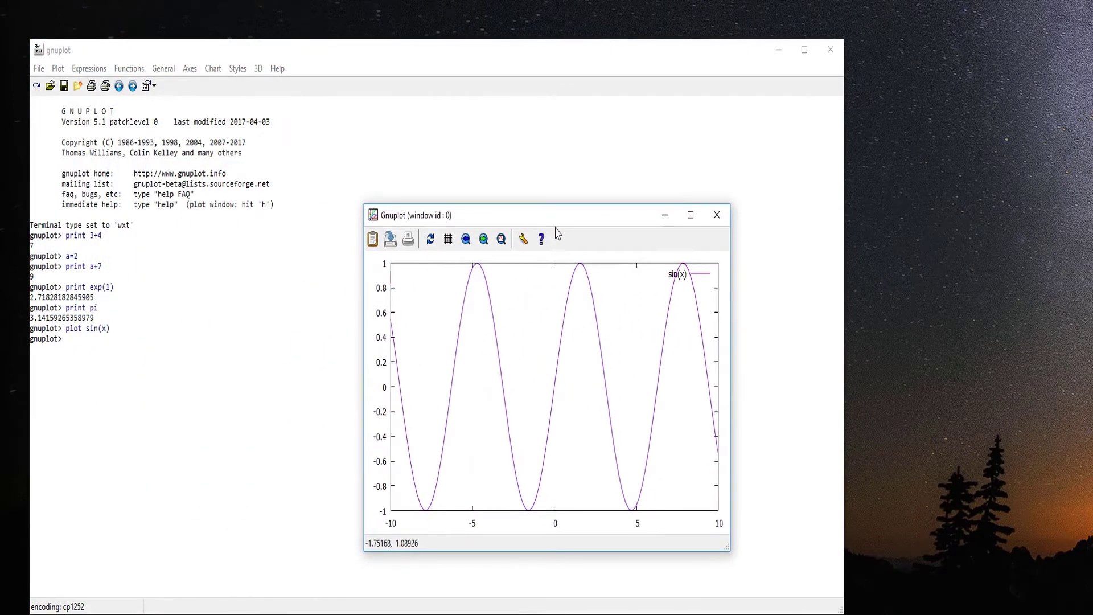
pyautogui.click(718, 216)
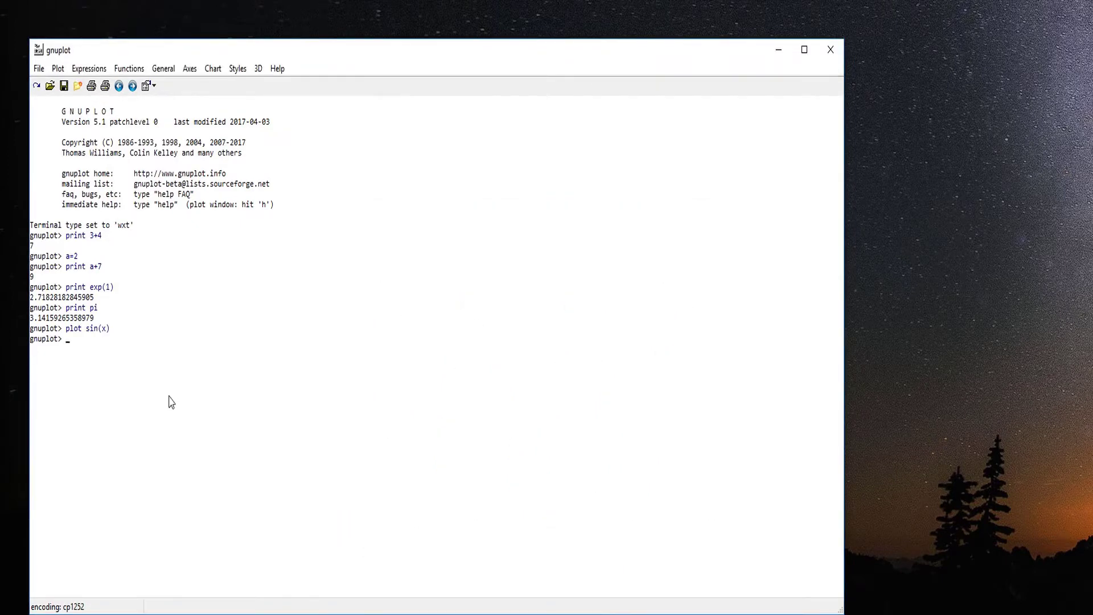
# Plot sin(x)/cos(x), close that plot, and make the console window narrower
pyautogui.write('plot sin(x)/cos(x)')
pyautogui.press('Return')
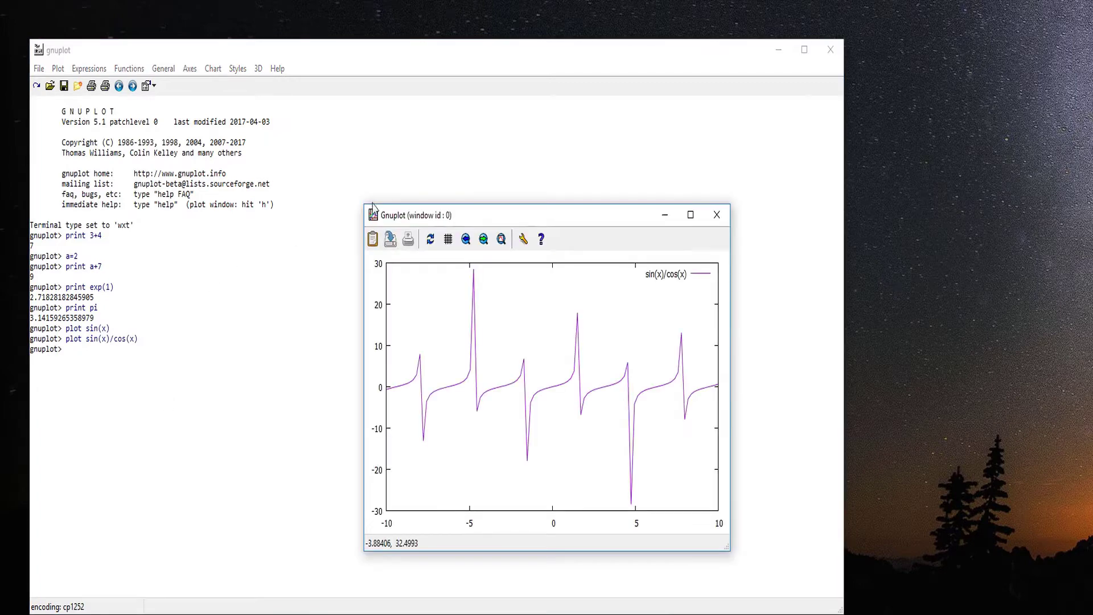
pyautogui.click(717, 217)
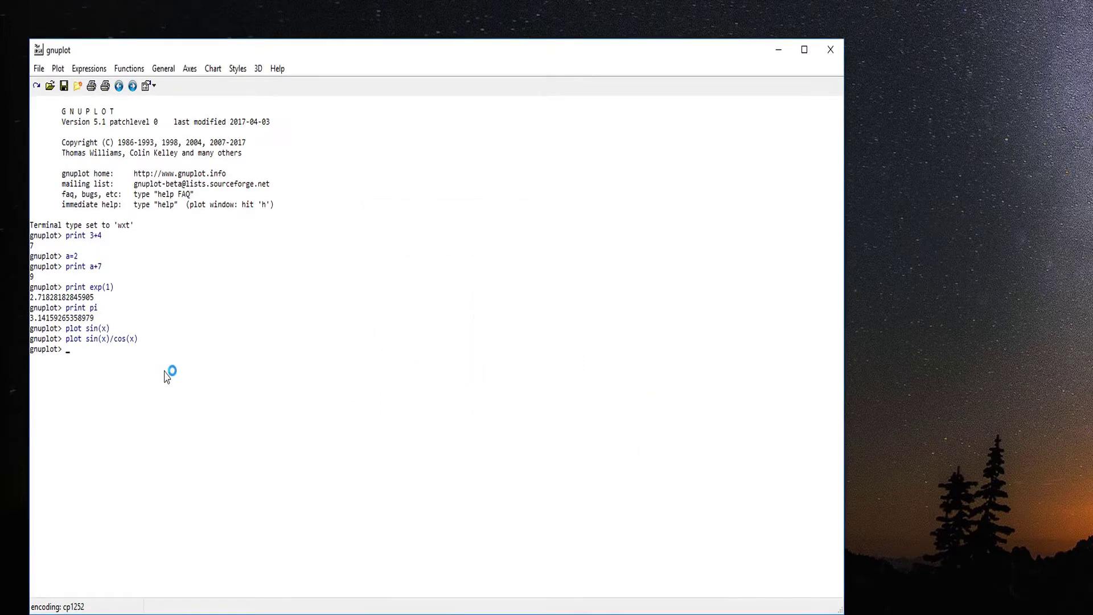
pyautogui.moveTo(841, 611); pyautogui.dragTo(353, 601)
# Open the Gnuplot course folder and edit Gnuplot script.txt in Notepad++
pyautogui.doubleClick(796, 407)
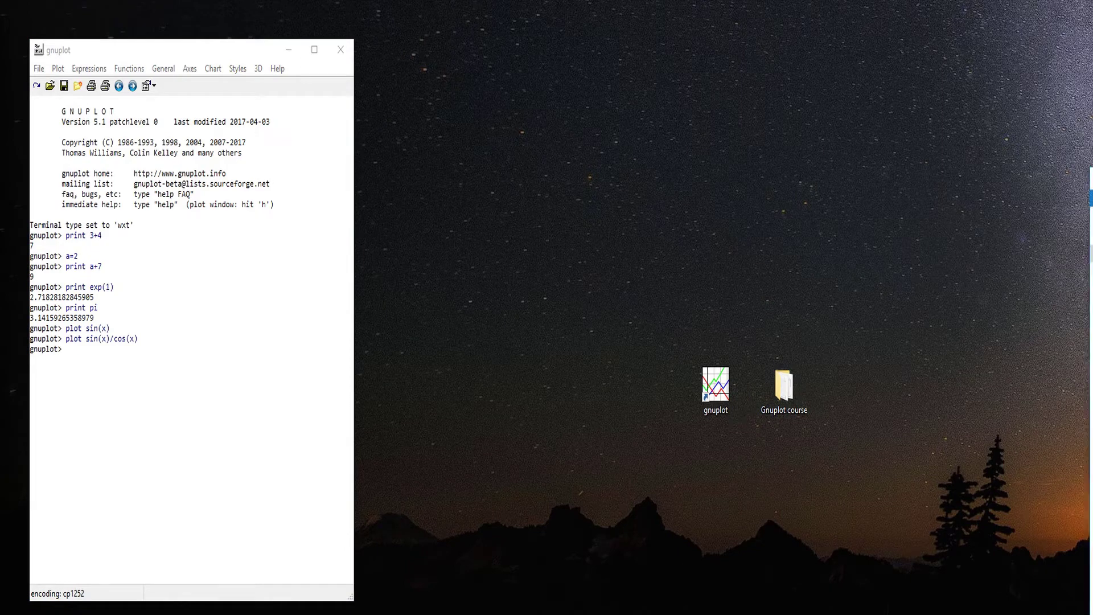
pyautogui.moveTo(815, 222); pyautogui.dragTo(649, 163)
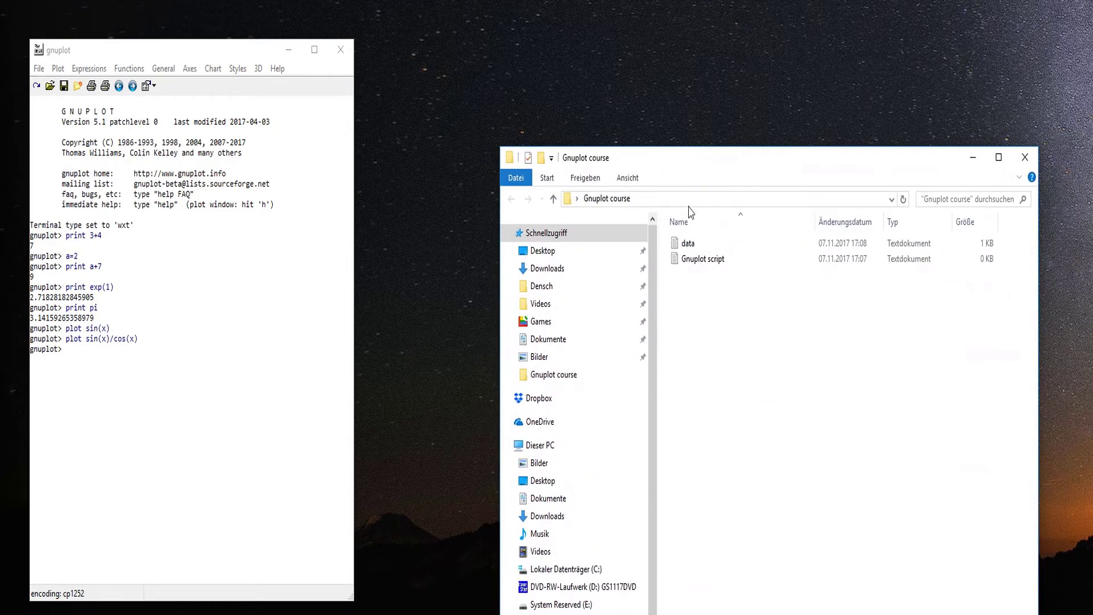
pyautogui.click(711, 262)
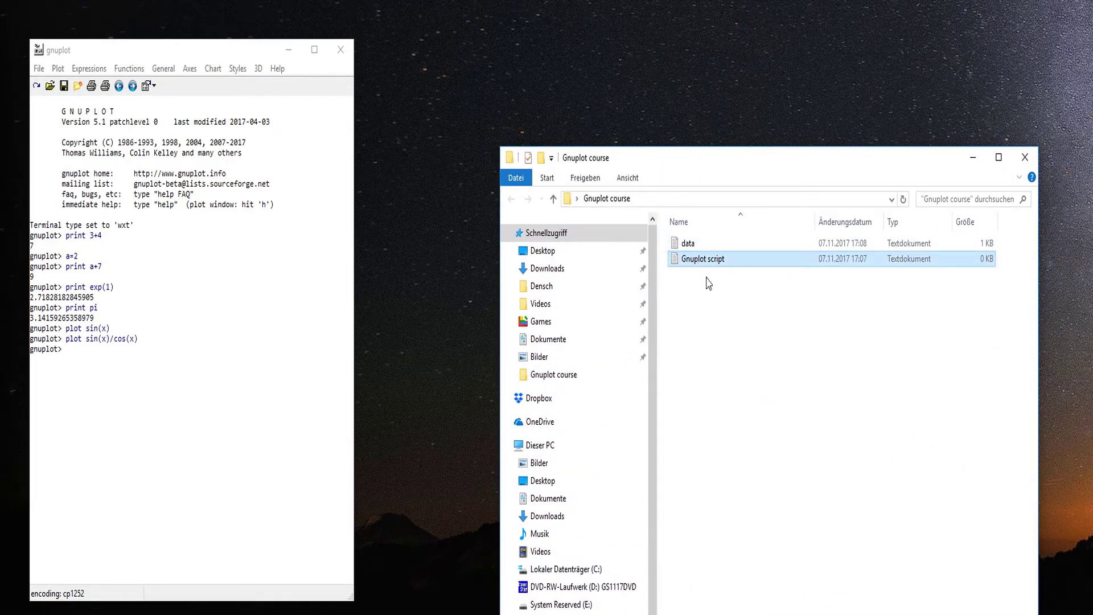
pyautogui.rightClick(722, 271)
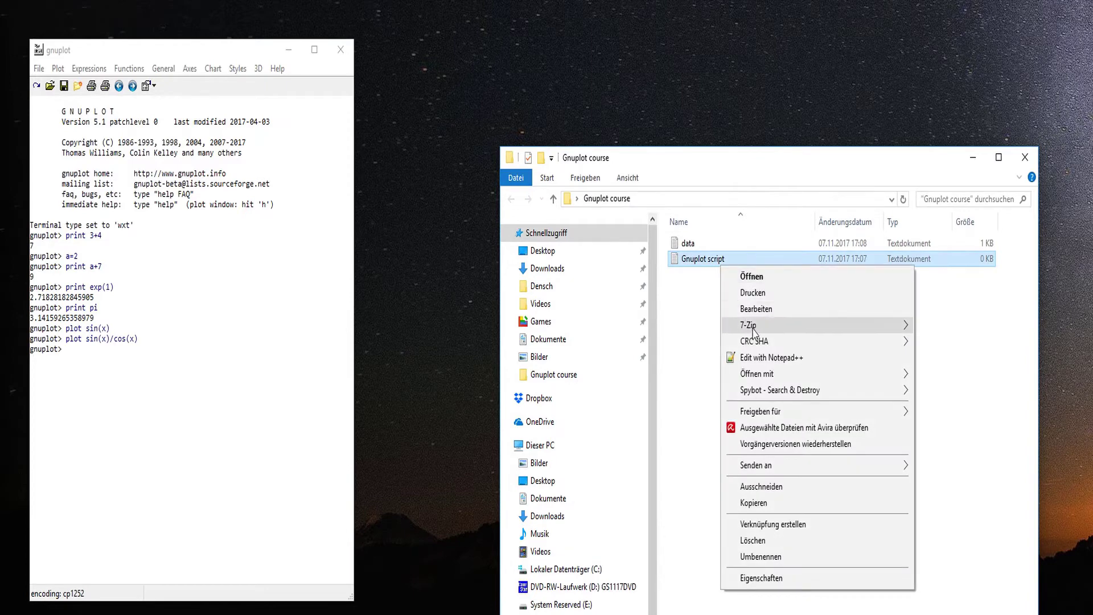
pyautogui.click(759, 359)
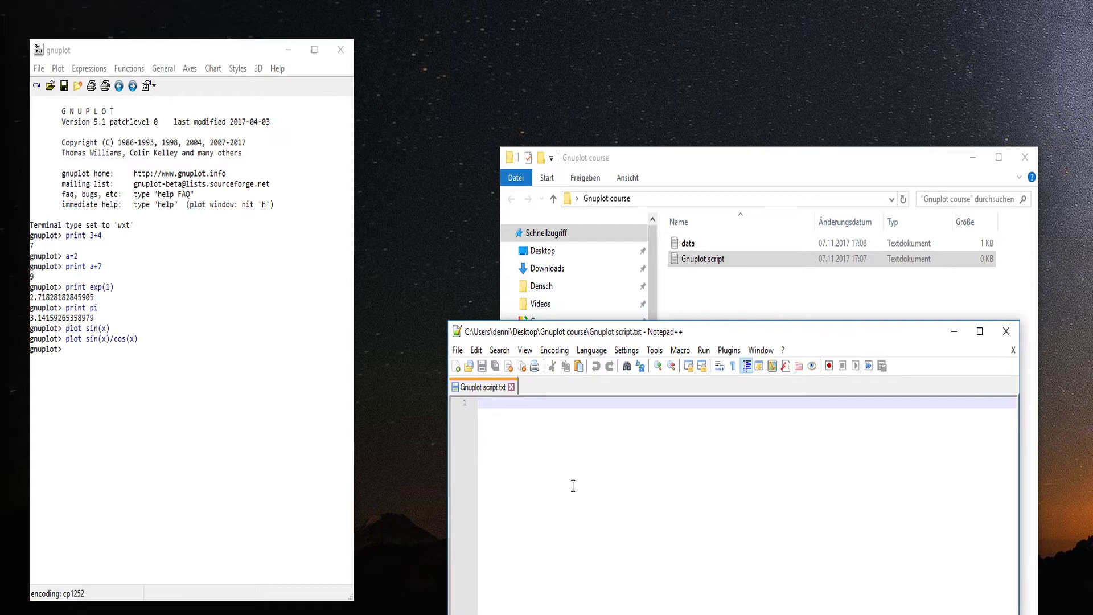
# Write a cd command with the Gnuplot course folder path, then plot sin(x) on line 3
pyautogui.write("cd ''")
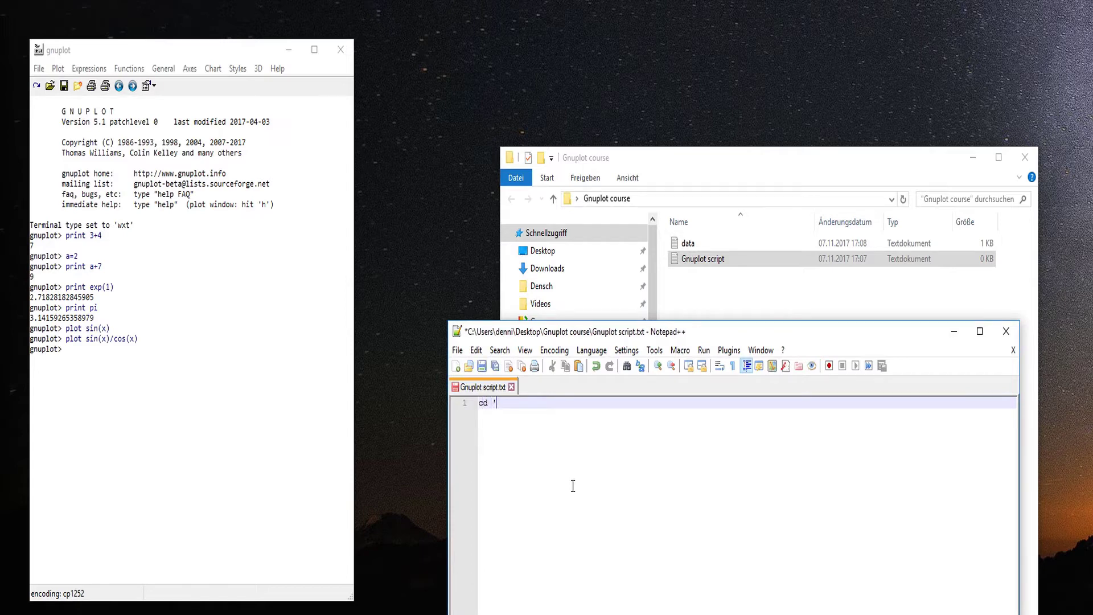
pyautogui.click(779, 307)
pyautogui.click(727, 199)
pyautogui.hotkey('ctrl', 'c')
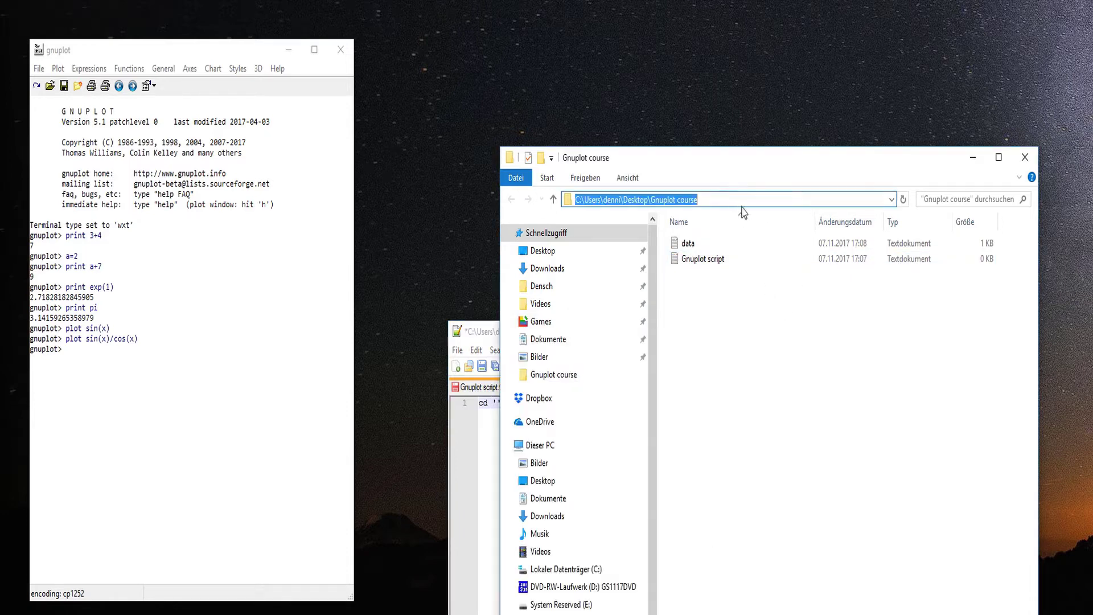
pyautogui.click(493, 470)
pyautogui.hotkey('ctrl', 'v')
pyautogui.press('End')
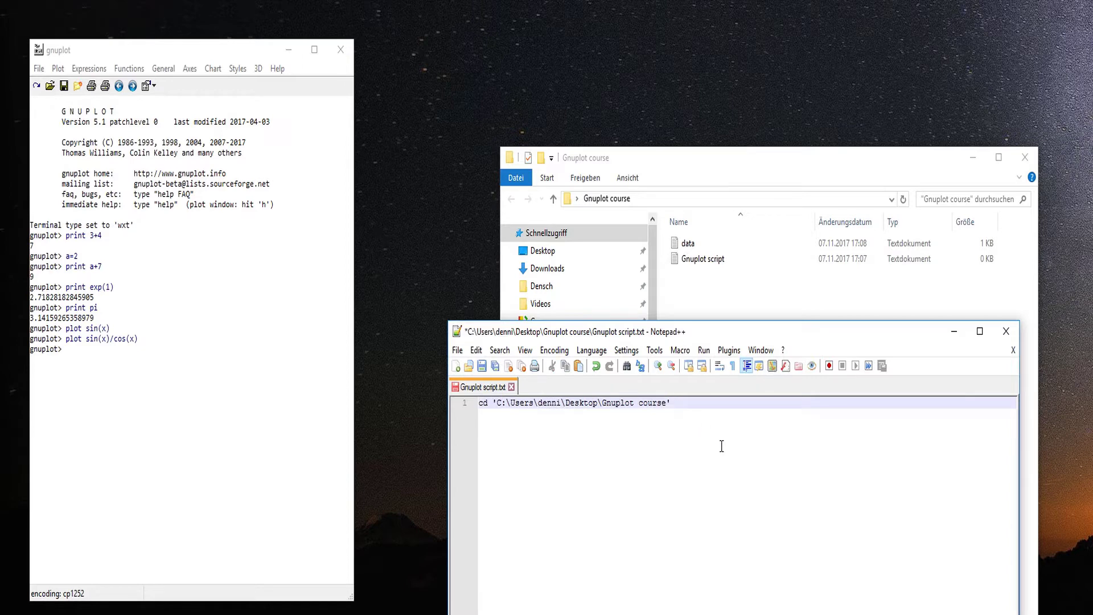
pyautogui.press('Return')
pyautogui.press('Return')
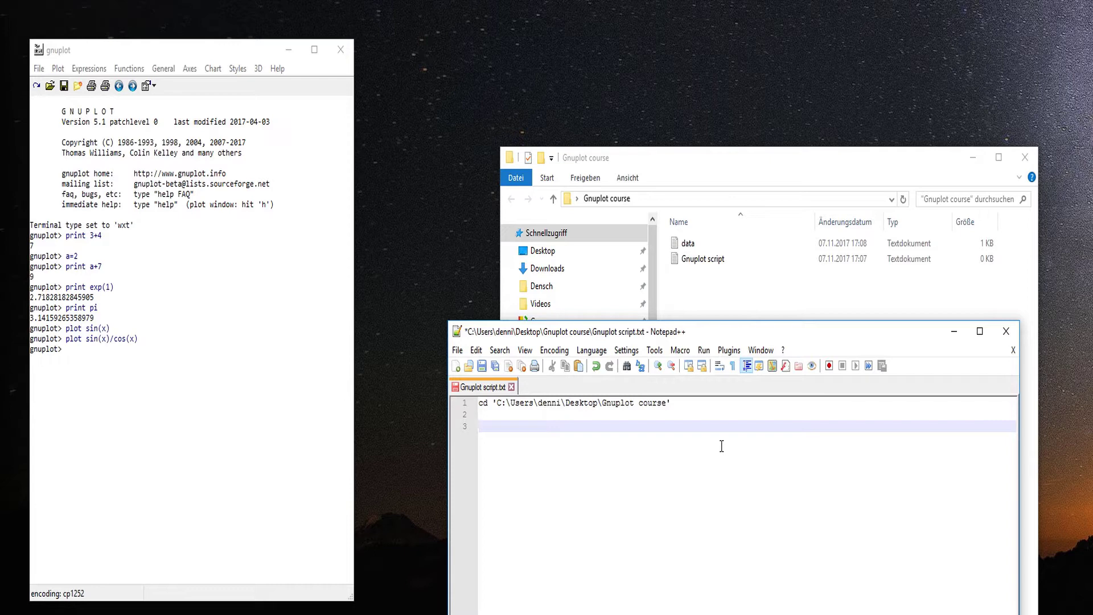
pyautogui.write('plot sin(x)')
# Save the script, run it by dropping it into gnuplot, and close the plot
pyautogui.hotkey('ctrl', 's')
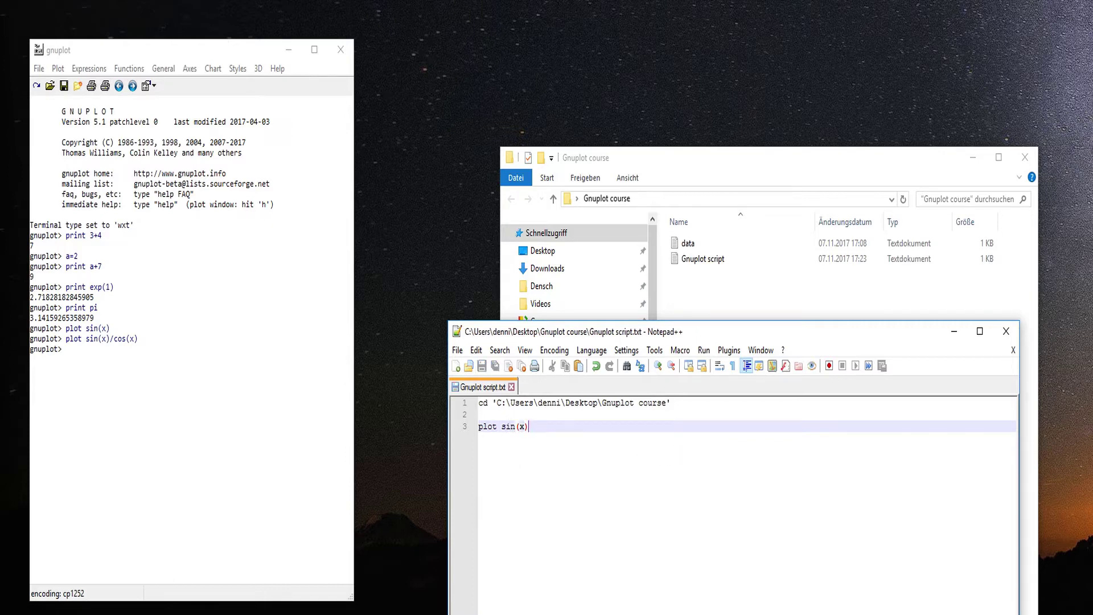
pyautogui.moveTo(702, 259); pyautogui.dragTo(171, 398)
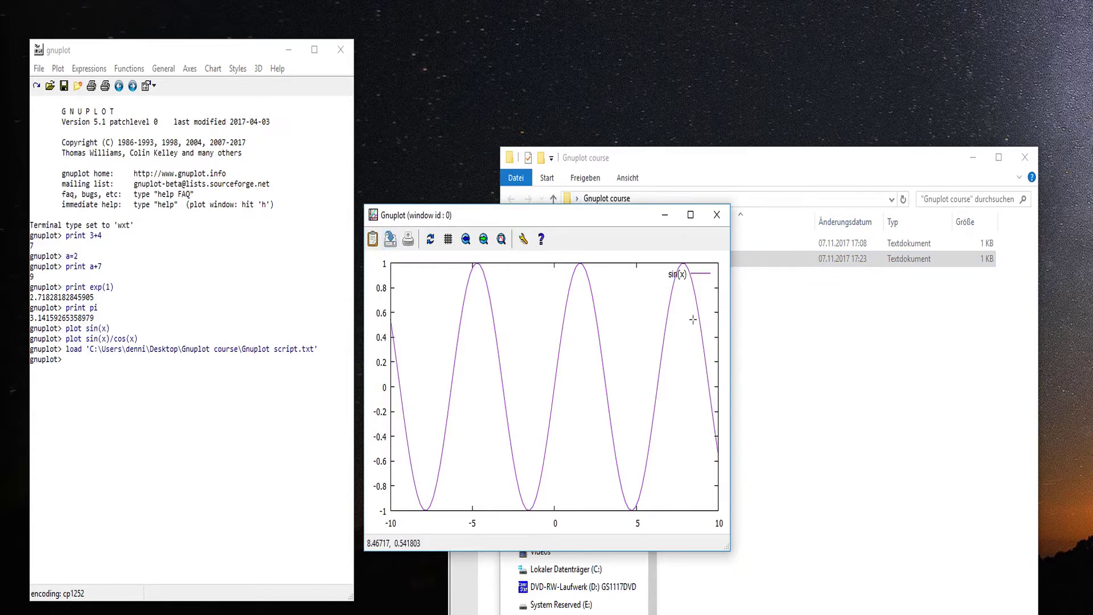
pyautogui.click(717, 215)
pyautogui.click(575, 424)
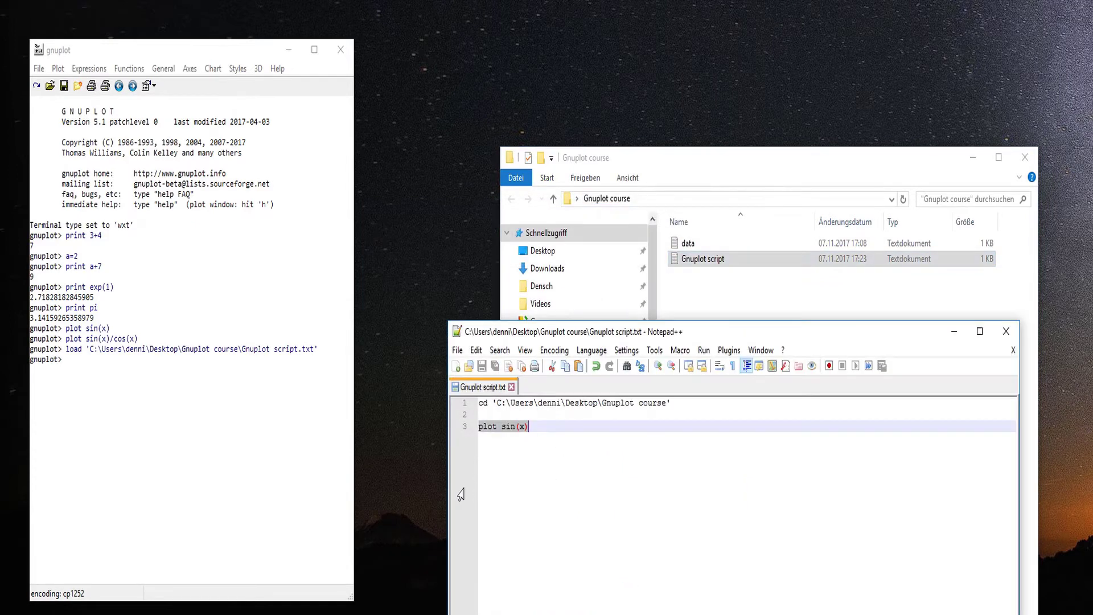
pyautogui.click(688, 245)
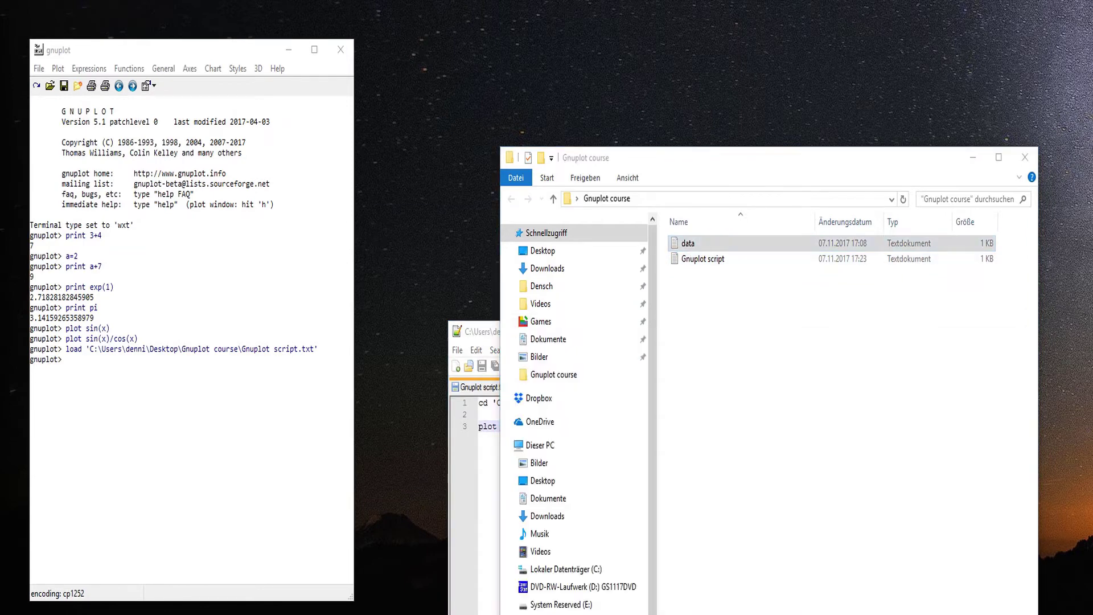
pyautogui.doubleClick(689, 244)
pyautogui.moveTo(450, 292); pyautogui.dragTo(209, 293)
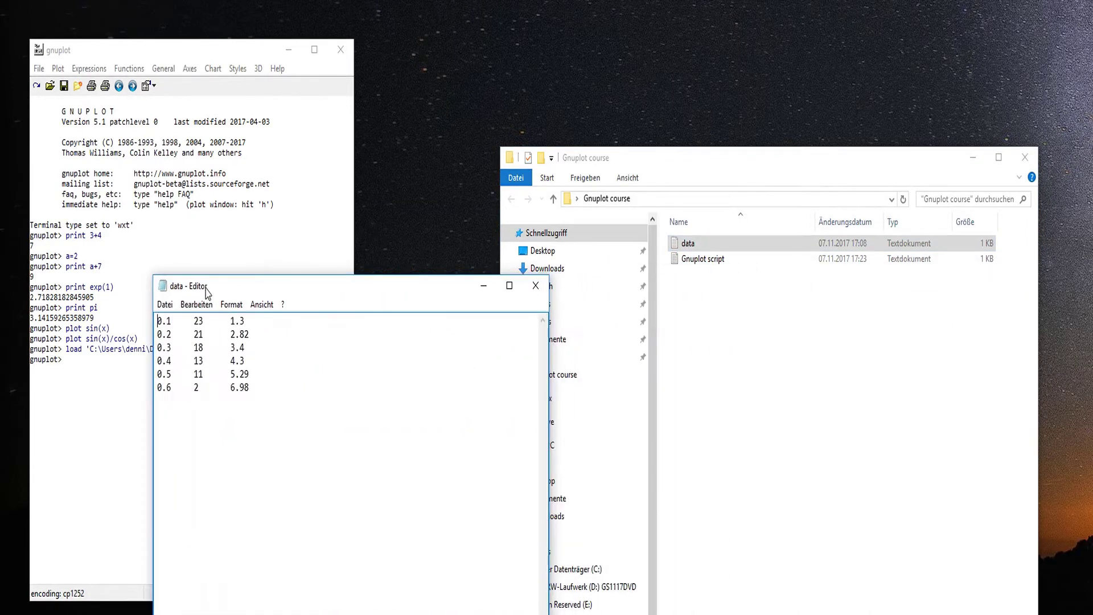
pyautogui.moveTo(272, 400); pyautogui.dragTo(112, 285)
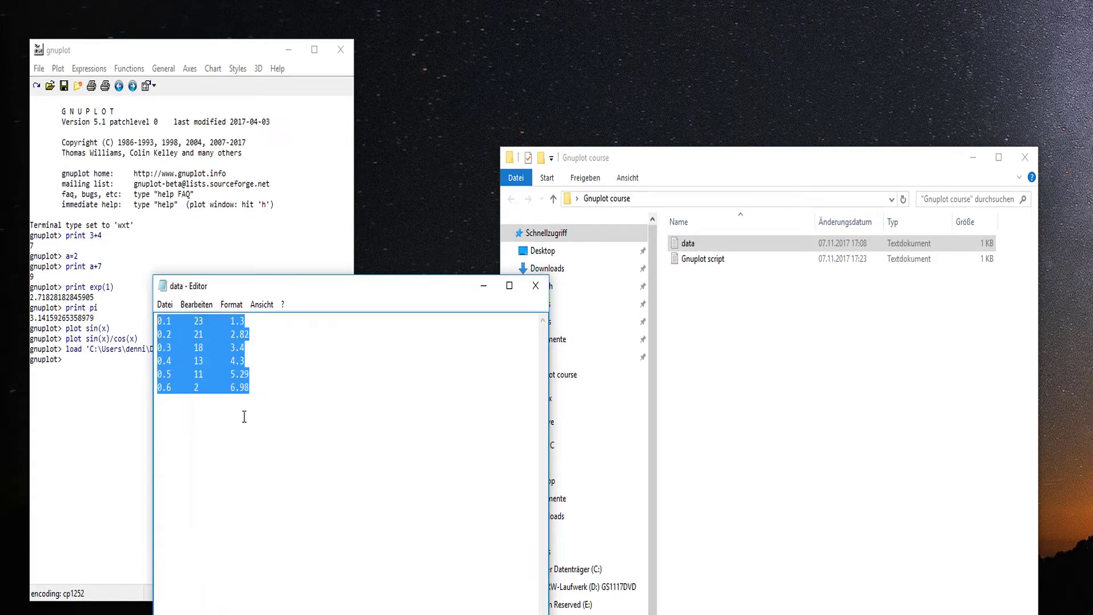
pyautogui.click(300, 425)
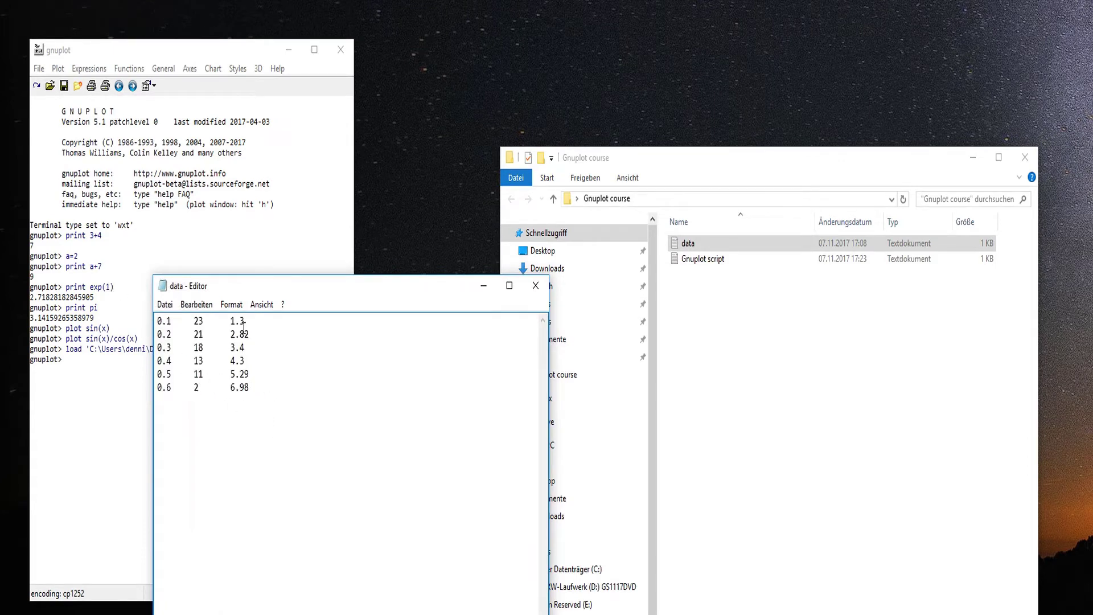
pyautogui.click(534, 288)
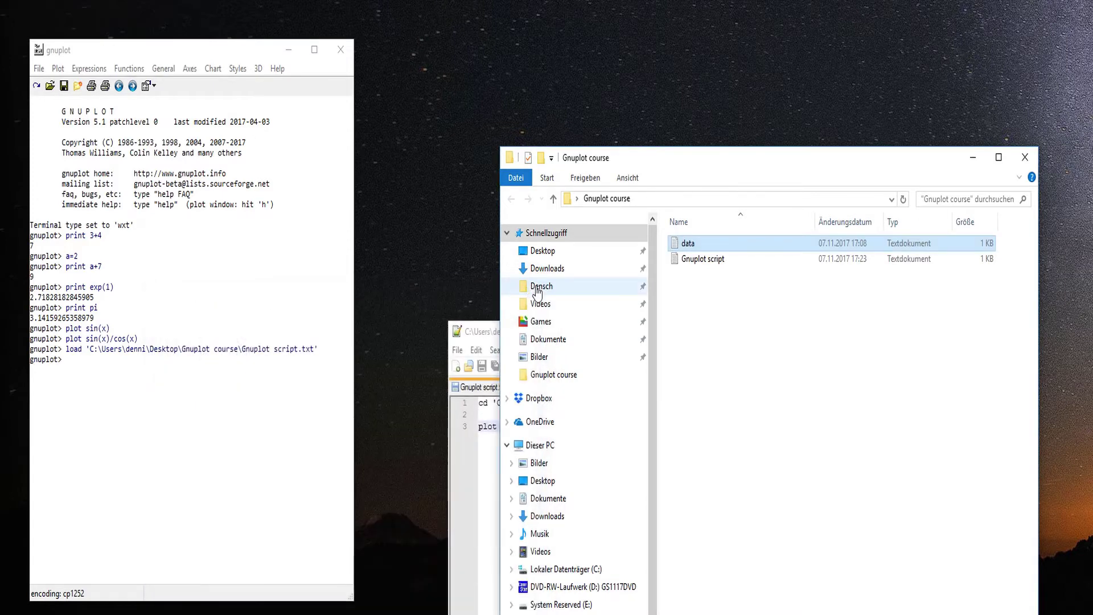
pyautogui.click(502, 484)
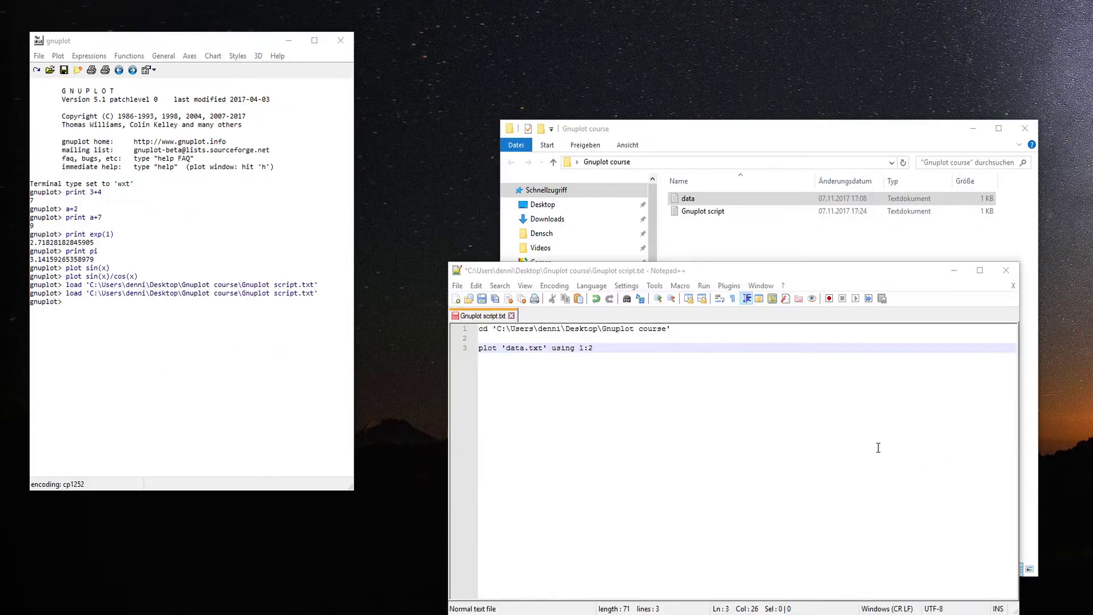
# Save the script and reload it in the gnuplot console
pyautogui.click(802, 414)
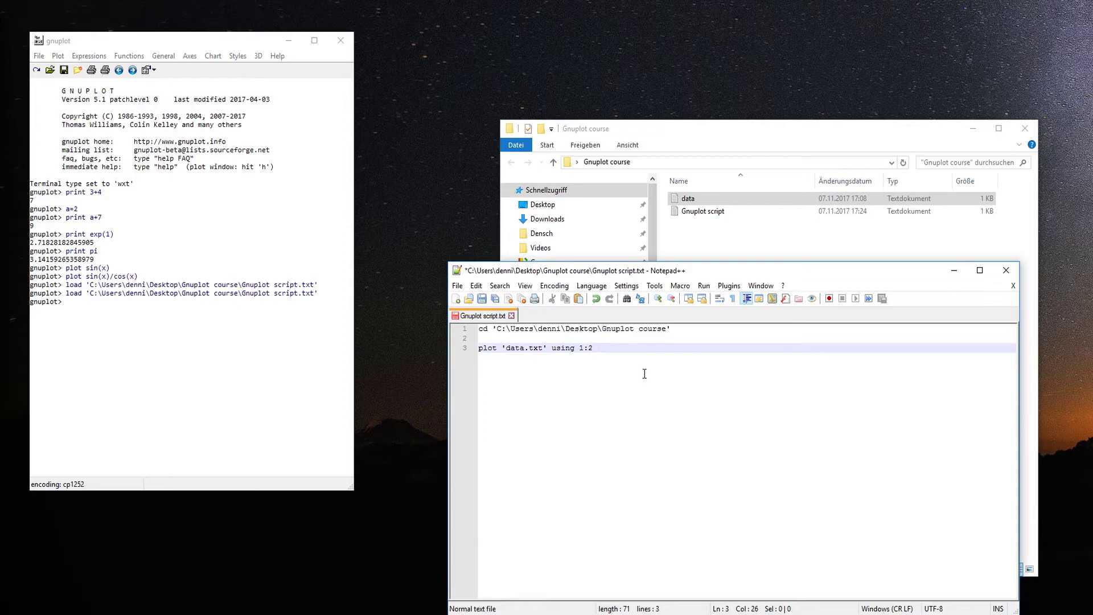
pyautogui.hotkey('ctrl', 's')
pyautogui.click(281, 357)
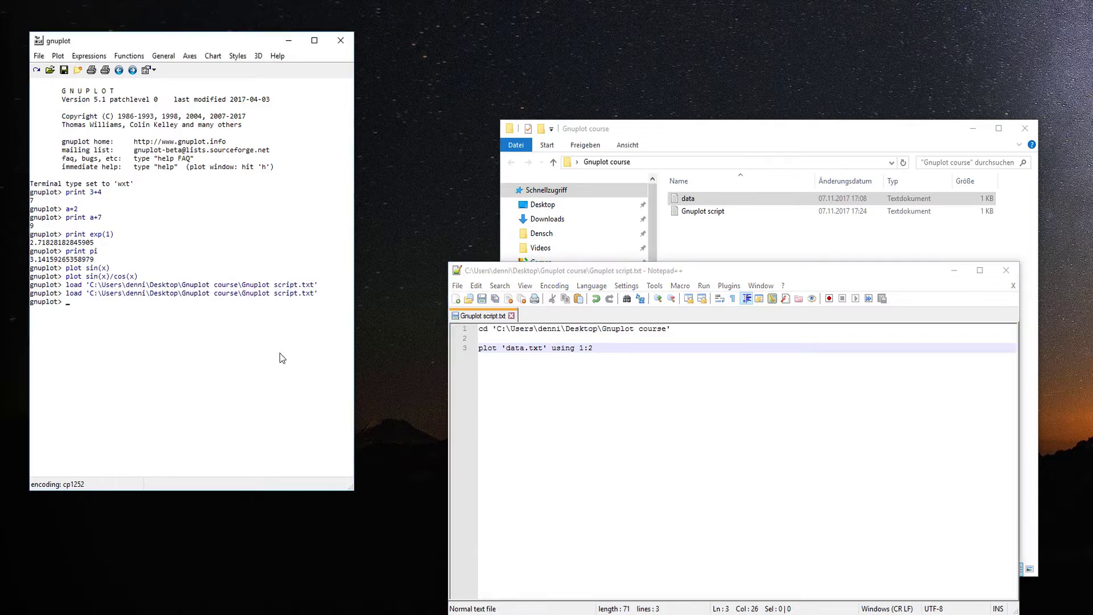
pyautogui.press('Return')
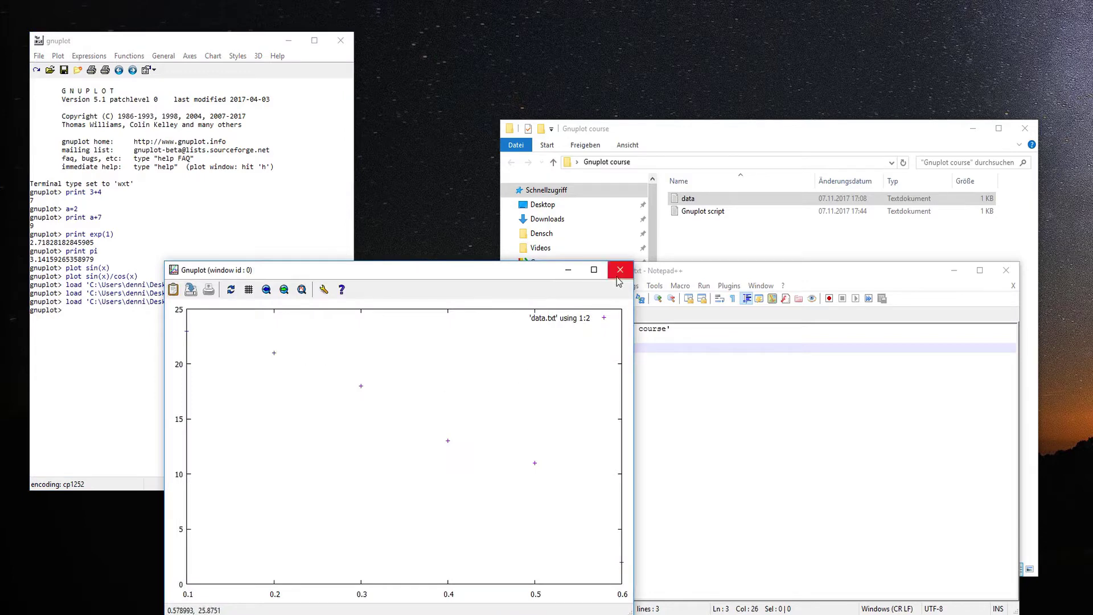
pyautogui.click(672, 340)
# Change line 3 to using 1:3, save, and check the columns in data.txt
pyautogui.click(593, 348)
pyautogui.press('BackSpace')
pyautogui.write('3')
pyautogui.hotkey('ctrl', 's')
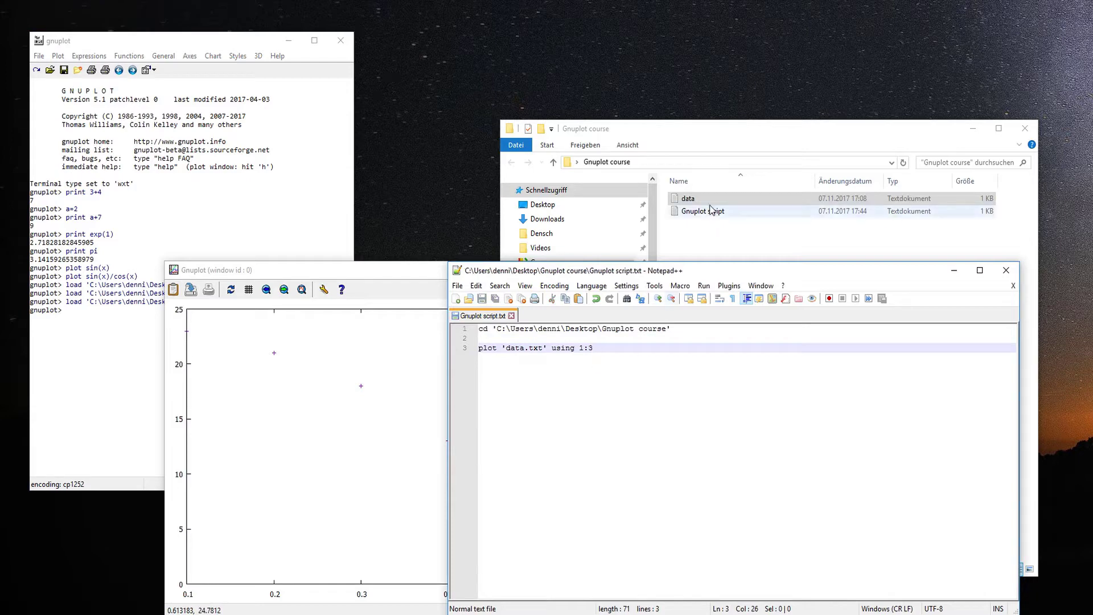
pyautogui.doubleClick(691, 199)
pyautogui.moveTo(459, 226); pyautogui.dragTo(630, 111)
pyautogui.click(773, 110)
# Reload the script in gnuplot to view column 3, then close the plot
pyautogui.click(476, 398)
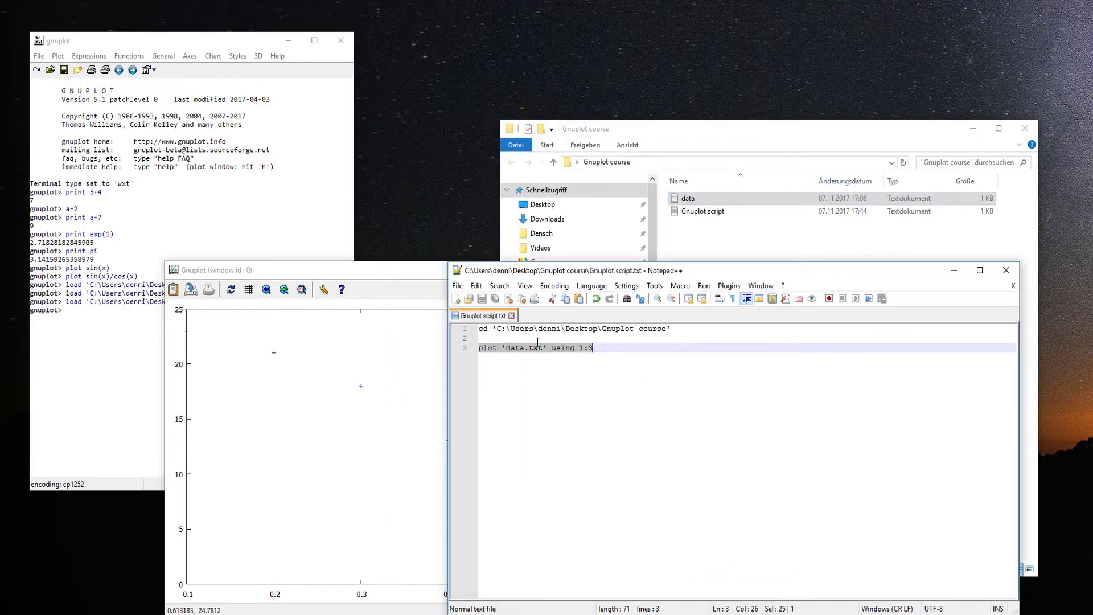
pyautogui.click(390, 439)
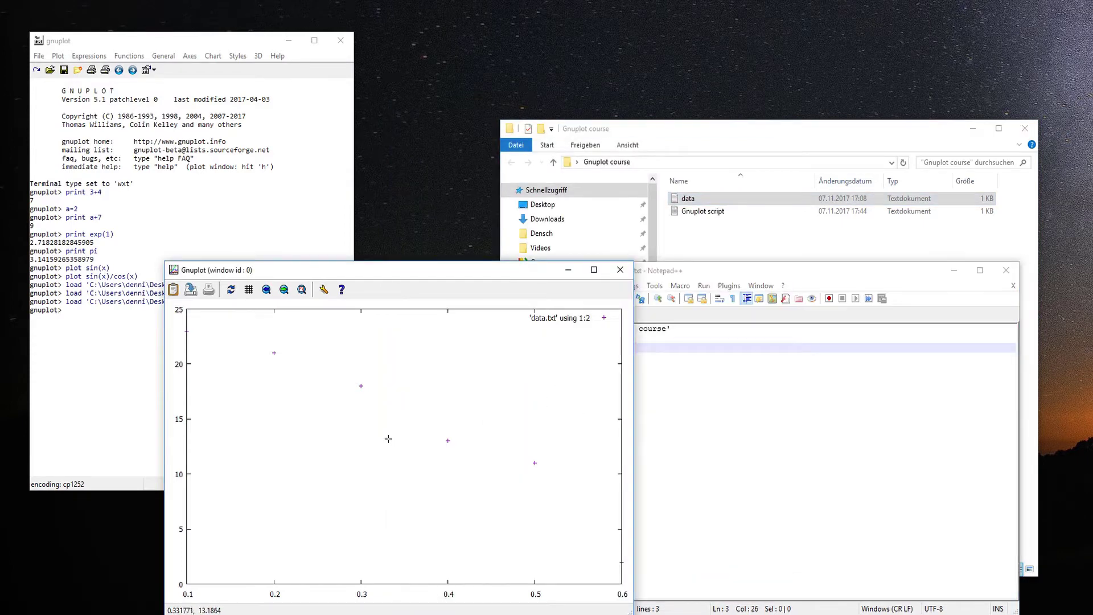
pyautogui.click(112, 396)
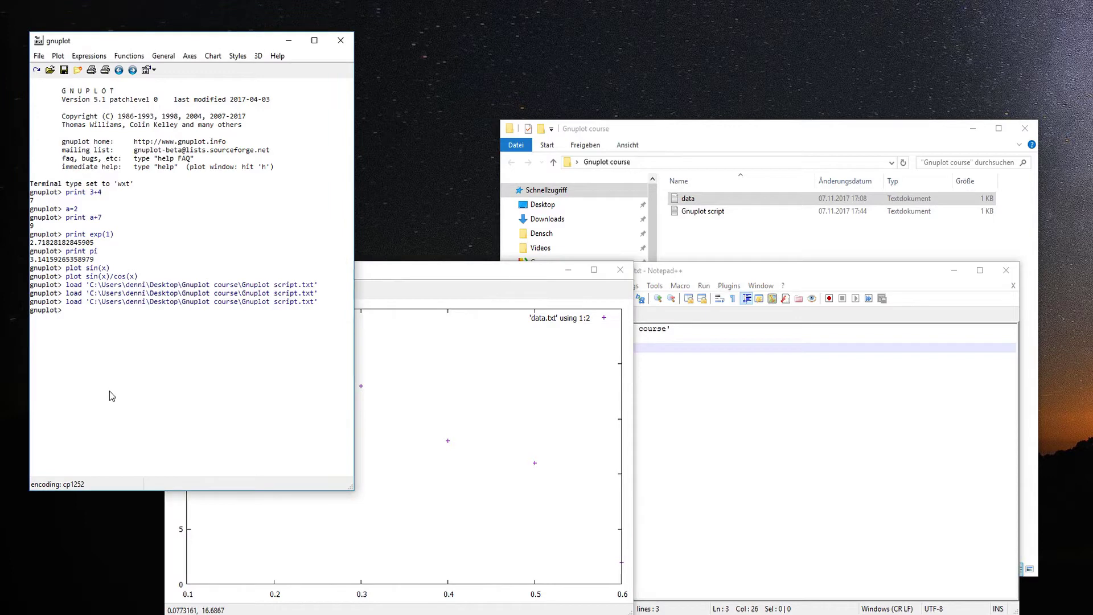
pyautogui.press('Up')
pyautogui.press('Return')
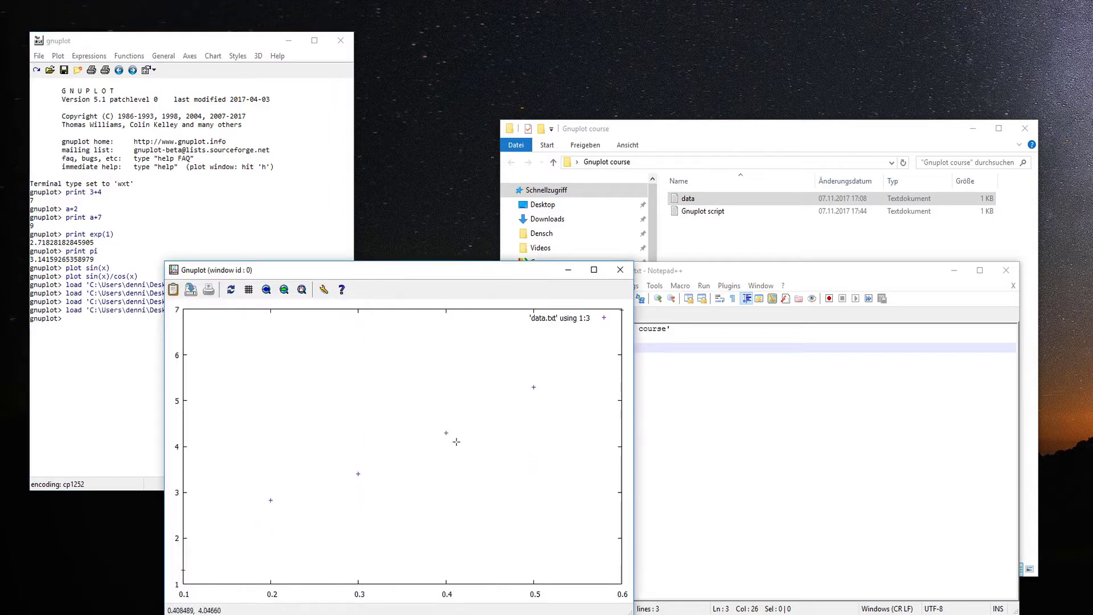
pyautogui.click(623, 272)
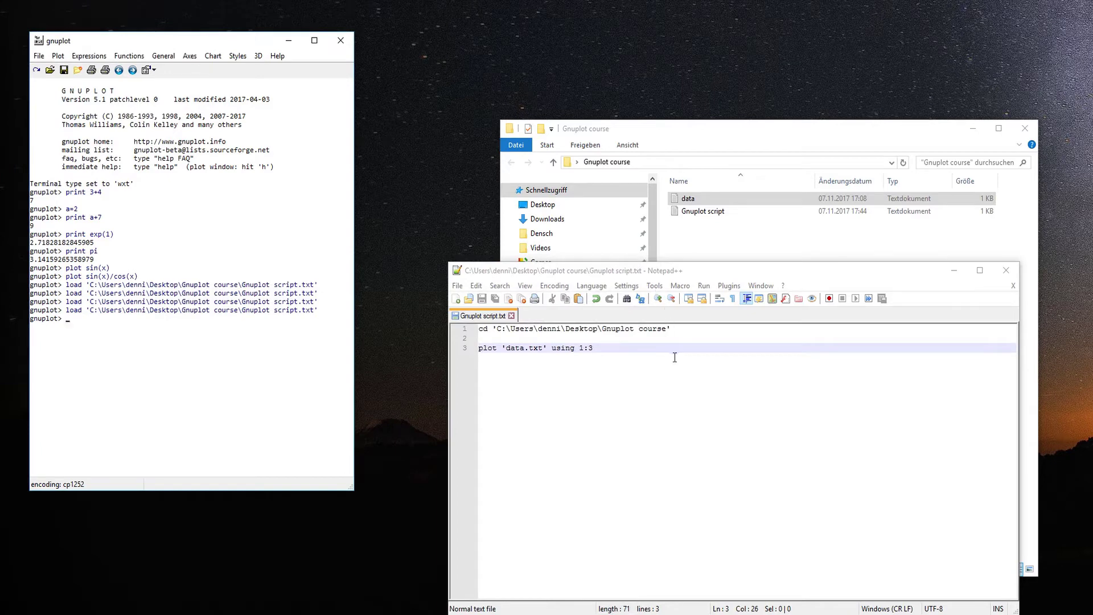
pyautogui.click(590, 348)
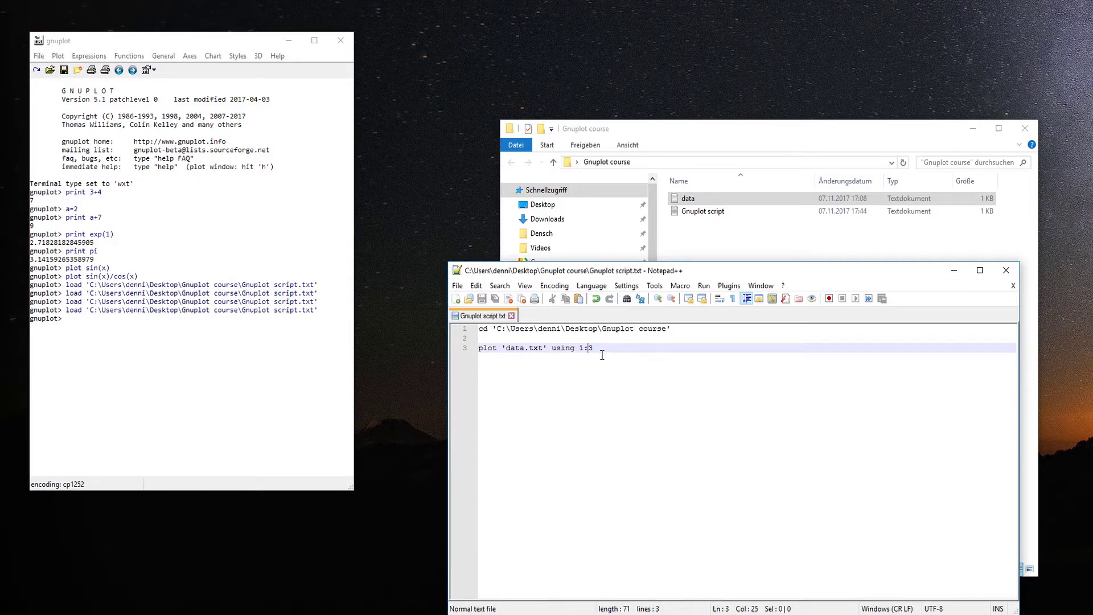
# Change the plotted column to ($3/50) and save the script
pyautogui.write('(')
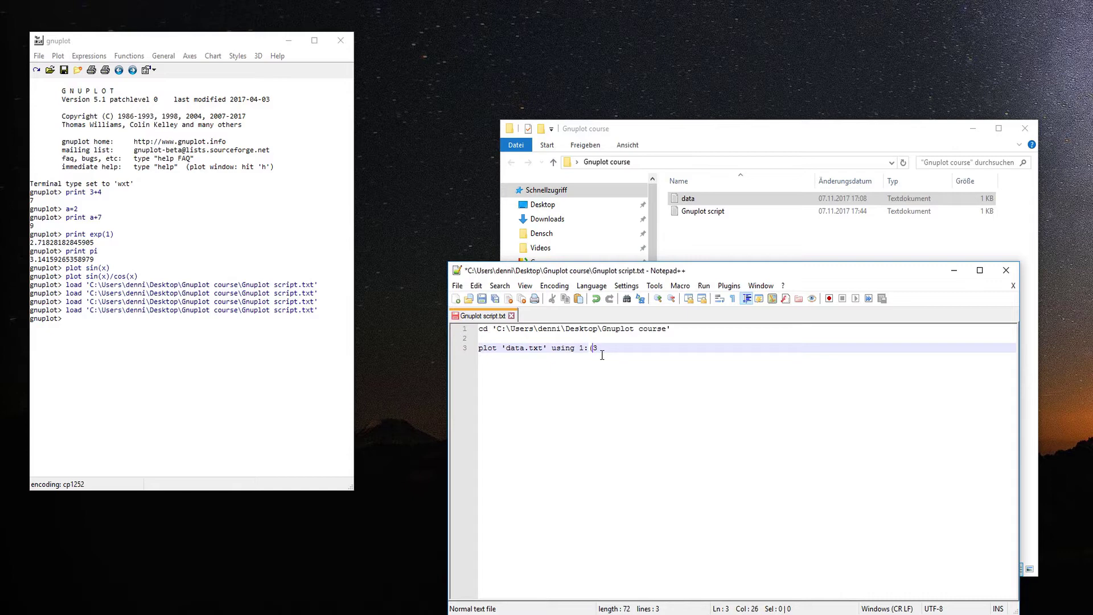
pyautogui.press('BackSpace')
pyautogui.press('BackSpace')
pyautogui.write('($')
pyautogui.write('3/50')
pyautogui.hotkey('ctrl', 's')
# Reload the script in gnuplot to view the scaled data, then close the plot
pyautogui.click(289, 371)
pyautogui.press('Up')
pyautogui.press('Return')
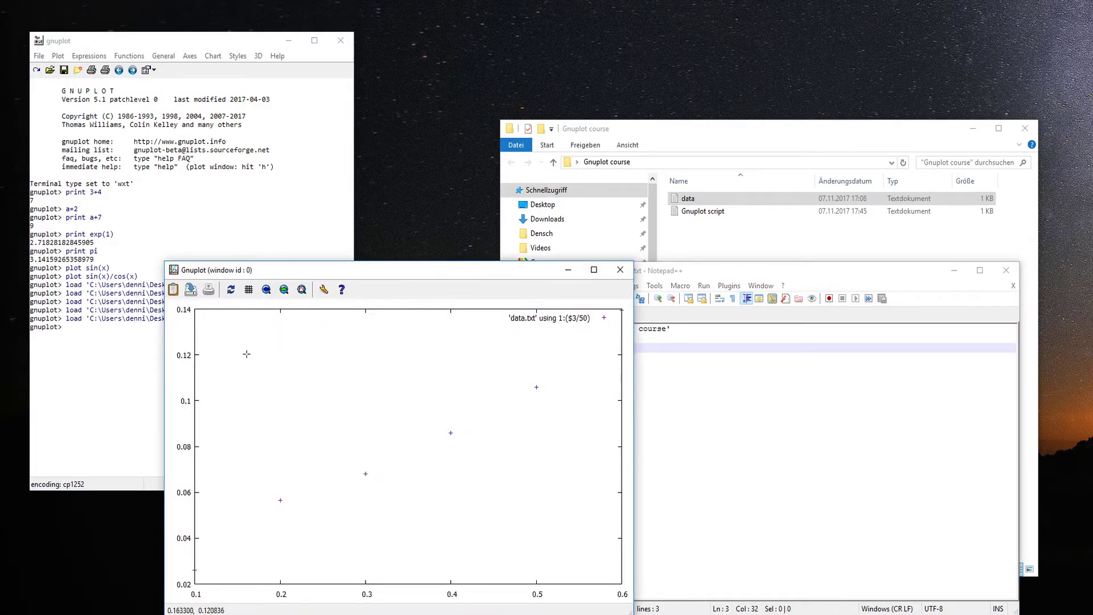
pyautogui.click(630, 270)
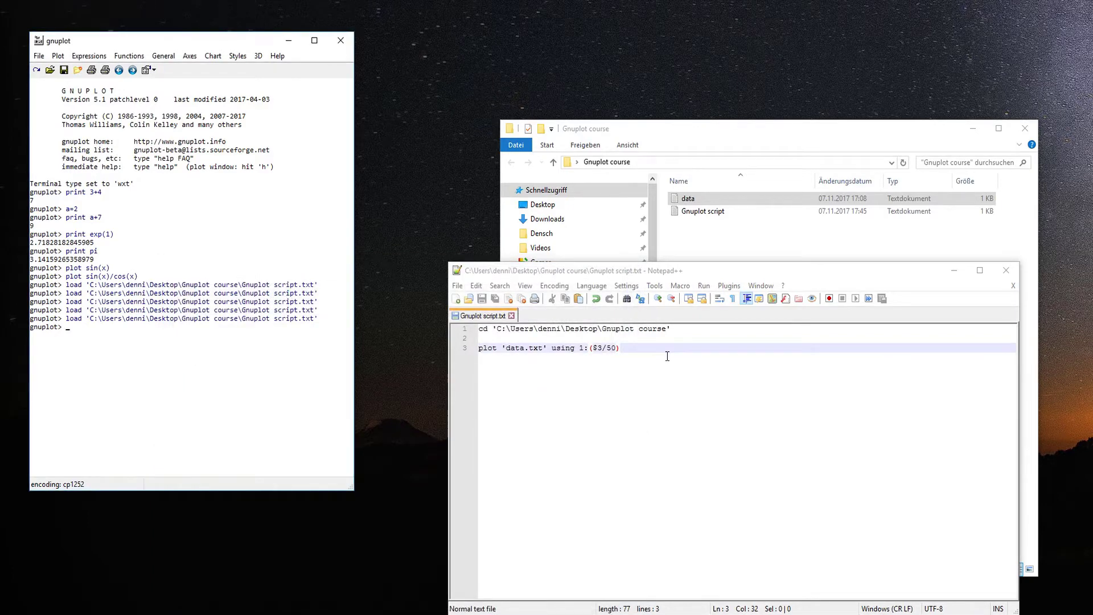
pyautogui.moveTo(667, 356); pyautogui.dragTo(489, 353)
# Revert the column to 1:2 and append a second 'data.txt' using 1:2 series
pyautogui.moveTo(621, 350); pyautogui.dragTo(591, 353)
pyautogui.write('2,')
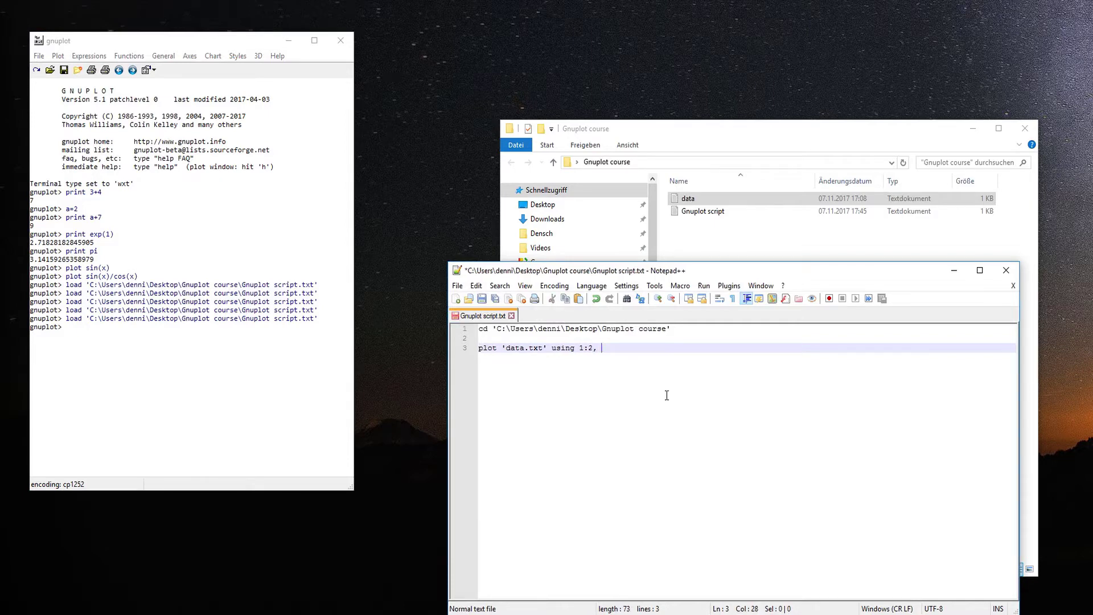
pyautogui.moveTo(501, 348); pyautogui.dragTo(580, 351)
pyautogui.hotkey('ctrl', 'c')
pyautogui.click(618, 351)
pyautogui.hotkey('ctrl', 'v')
pyautogui.write('1:2')
# Add set grid above the plot line, save, and reload the plot in gnuplot
pyautogui.hotkey('ctrl', 's')
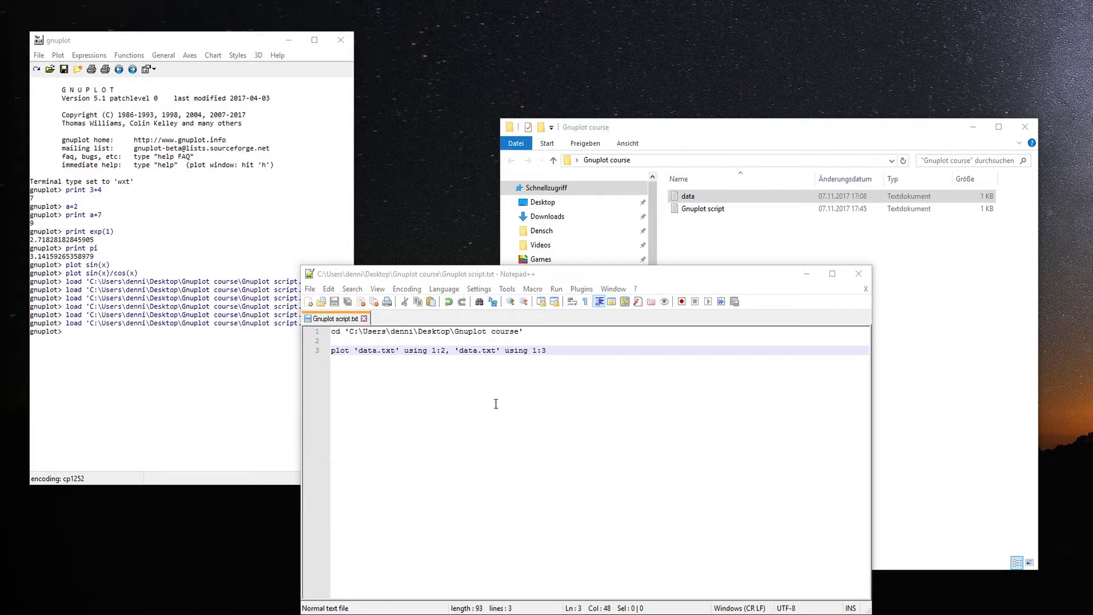
pyautogui.click(501, 341)
pyautogui.press('Return')
pyautogui.press('Return')
pyautogui.press('Return')
pyautogui.press('Up')
pyautogui.press('Up')
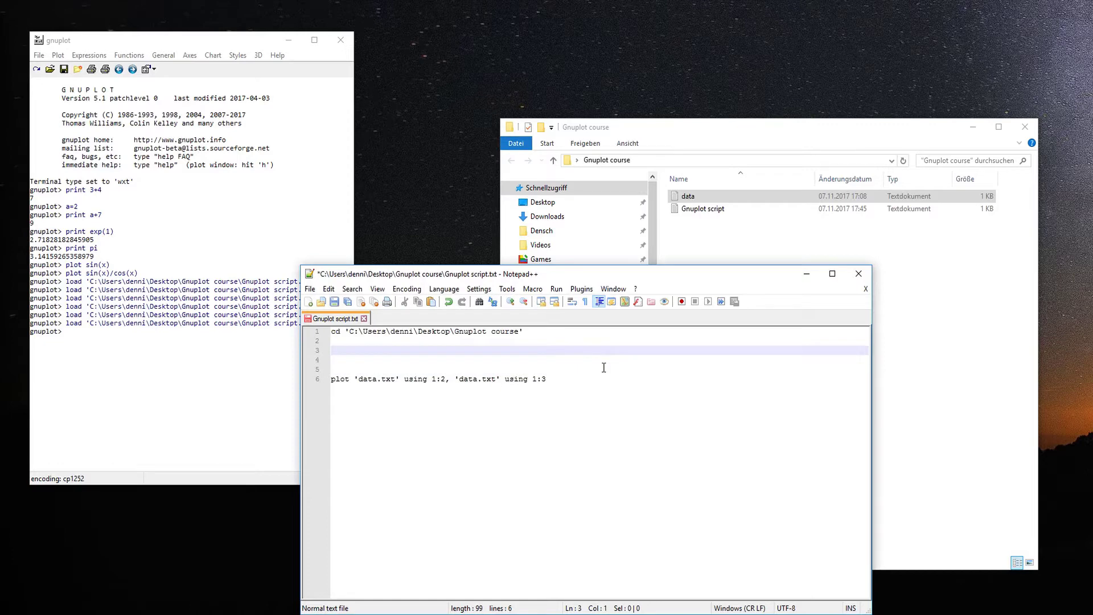
pyautogui.write('set grid')
pyautogui.hotkey('ctrl', 's')
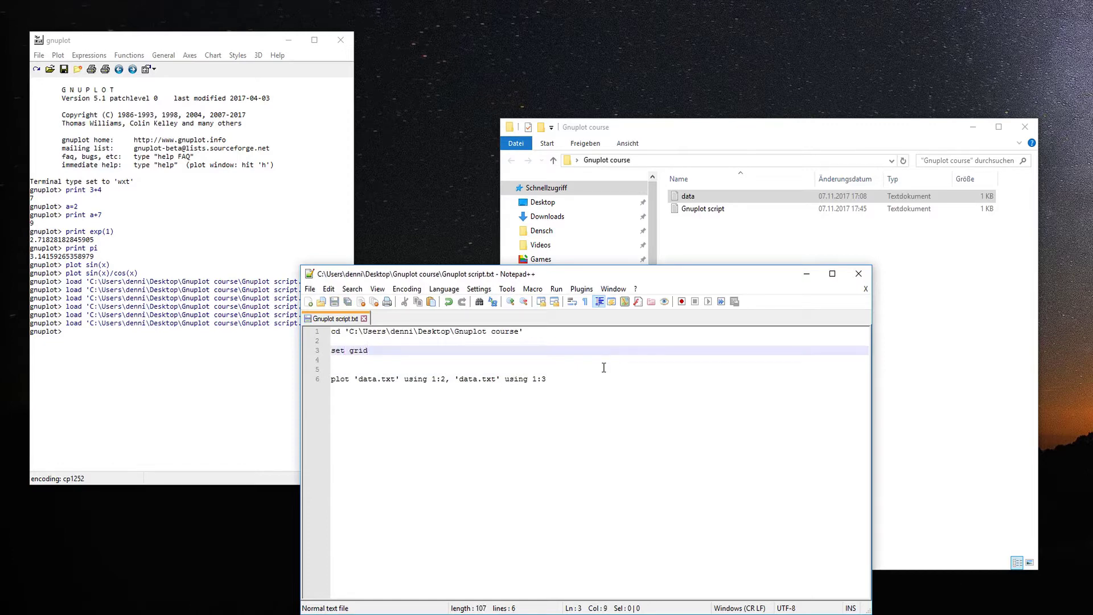
pyautogui.click(48, 377)
pyautogui.press('Up')
pyautogui.press('Return')
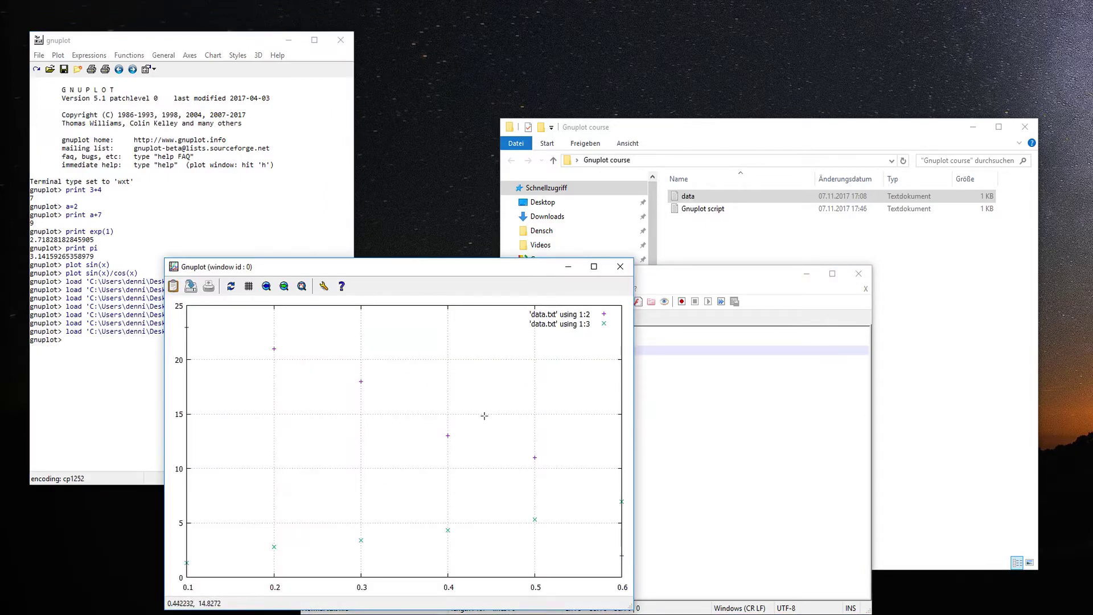
pyautogui.click(619, 266)
# Add set xrange[0:1], save, and reload the plot in gnuplot
pyautogui.click(479, 357)
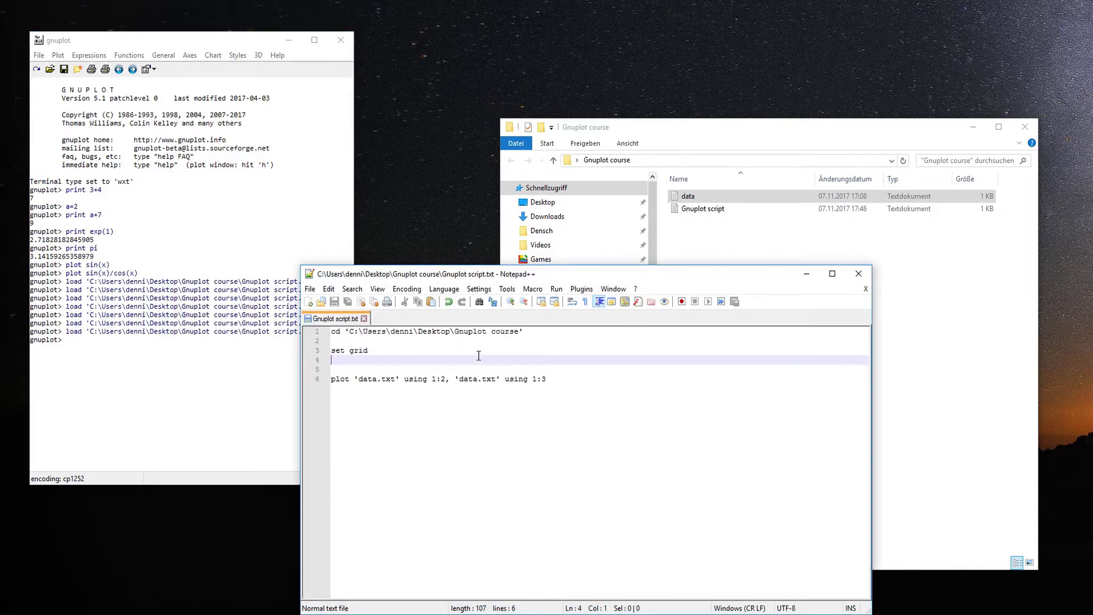
pyautogui.press('Return')
pyautogui.write('set')
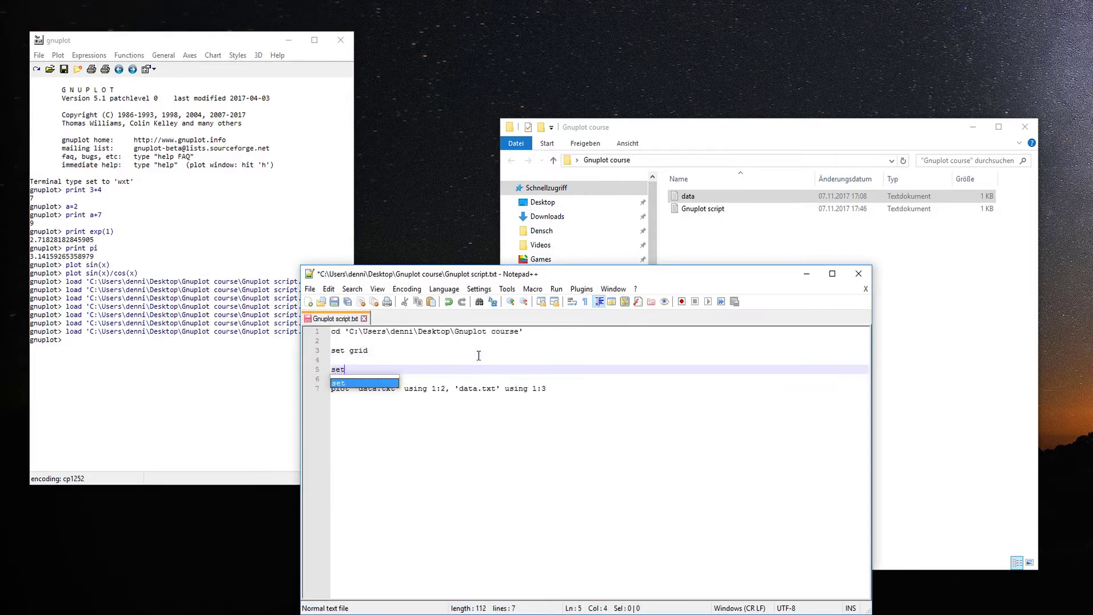
pyautogui.write(' xrange[]')
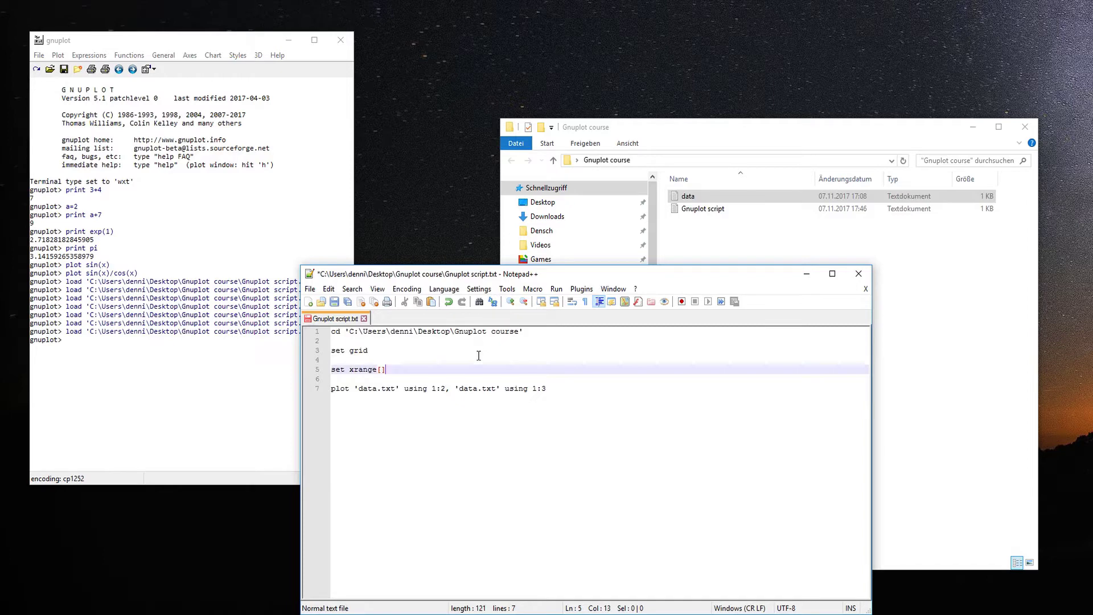
pyautogui.write('0:1')
pyautogui.hotkey('ctrl', 's')
pyautogui.click(236, 395)
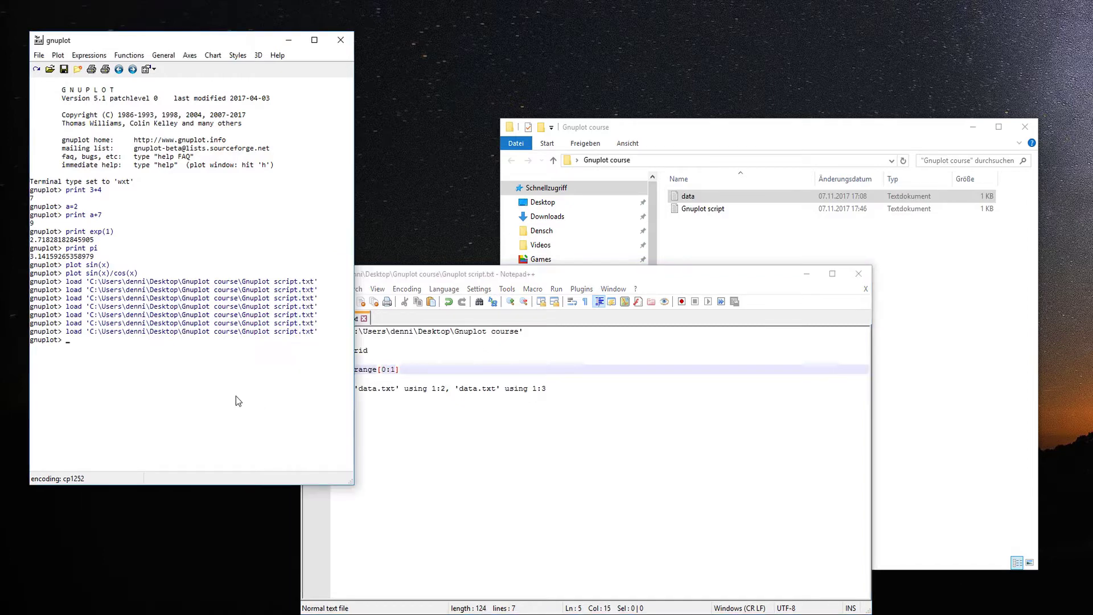
pyautogui.press('Up')
pyautogui.press('Return')
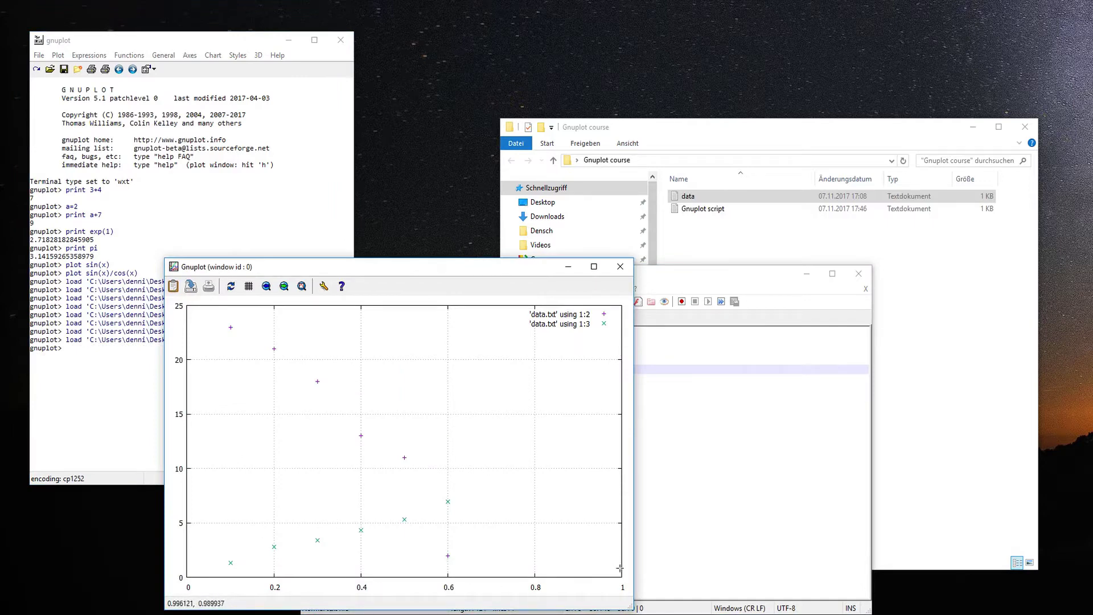
pyautogui.click(681, 389)
pyautogui.click(439, 349)
# Add set yrange[0:25] below the xrange line and save
pyautogui.click(438, 361)
pyautogui.click(441, 368)
pyautogui.press('Return')
pyautogui.write('set yrange')
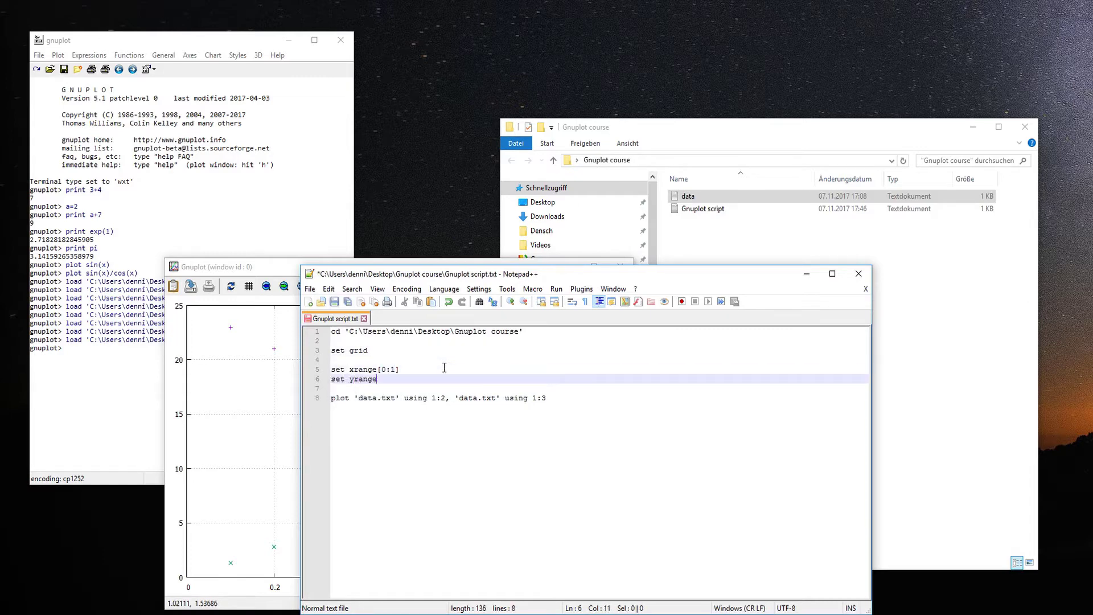
pyautogui.write('[]')
pyautogui.press('Left')
pyautogui.write('0:25')
pyautogui.hotkey('ctrl', 's')
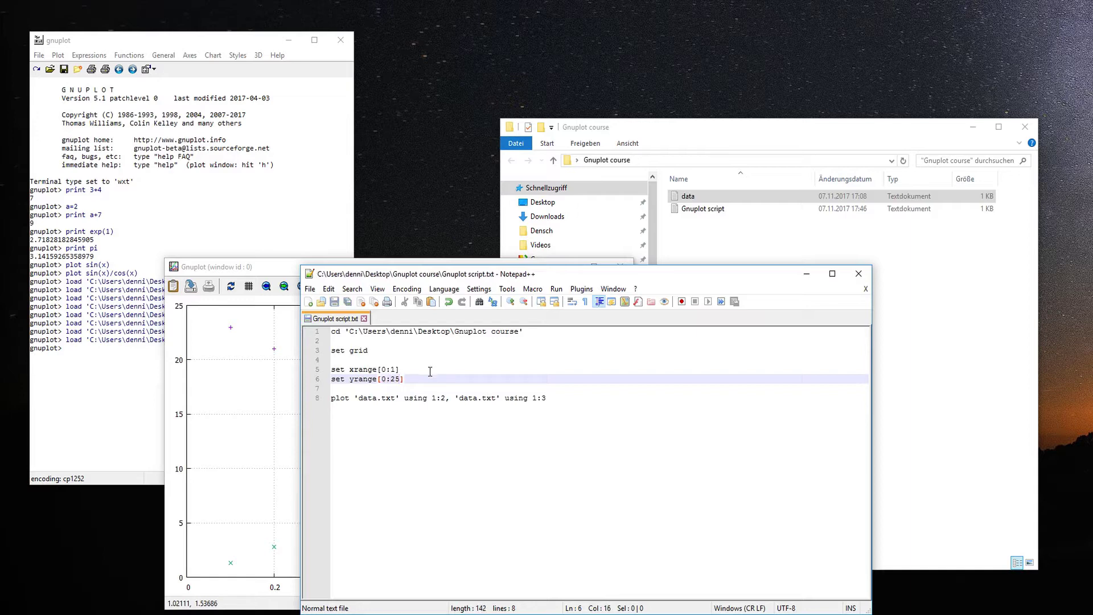
# Change the upper y limit to 15, save, and reload in gnuplot
pyautogui.doubleClick(396, 380)
pyautogui.write('15')
pyautogui.hotkey('ctrl', 's')
pyautogui.click(136, 369)
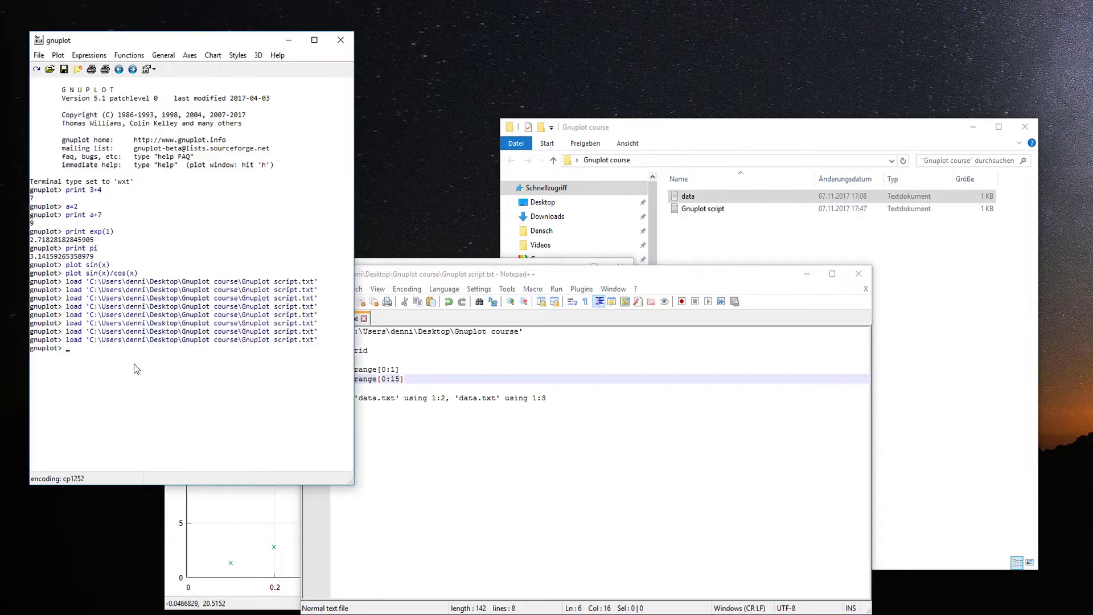
pyautogui.press('Up')
pyautogui.press('Return')
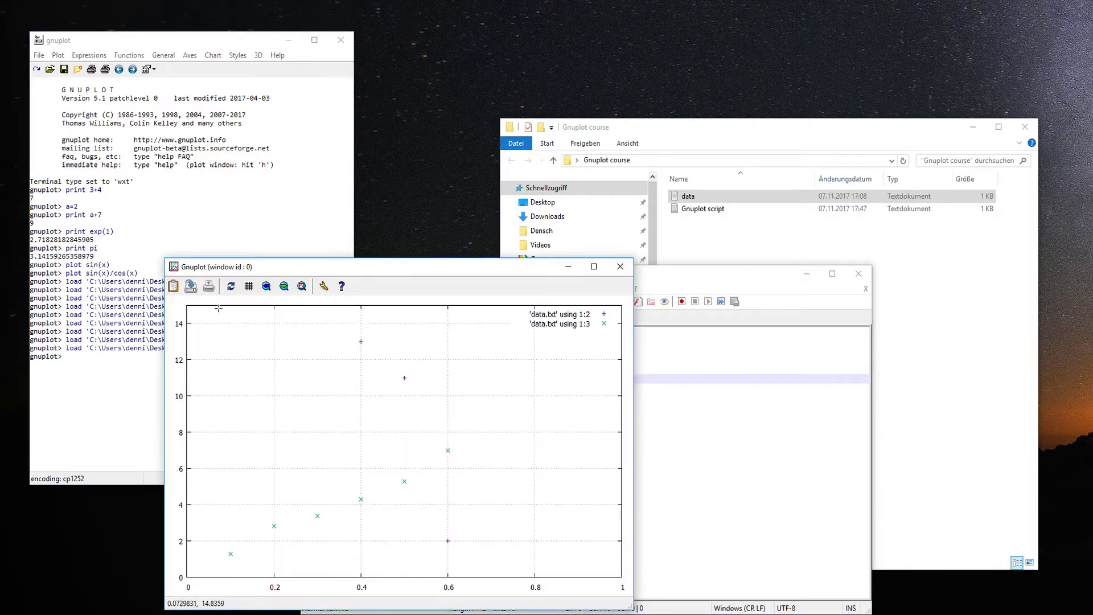
# Raise the upper y limit to 30, save, reload, and close the plot
pyautogui.click(672, 424)
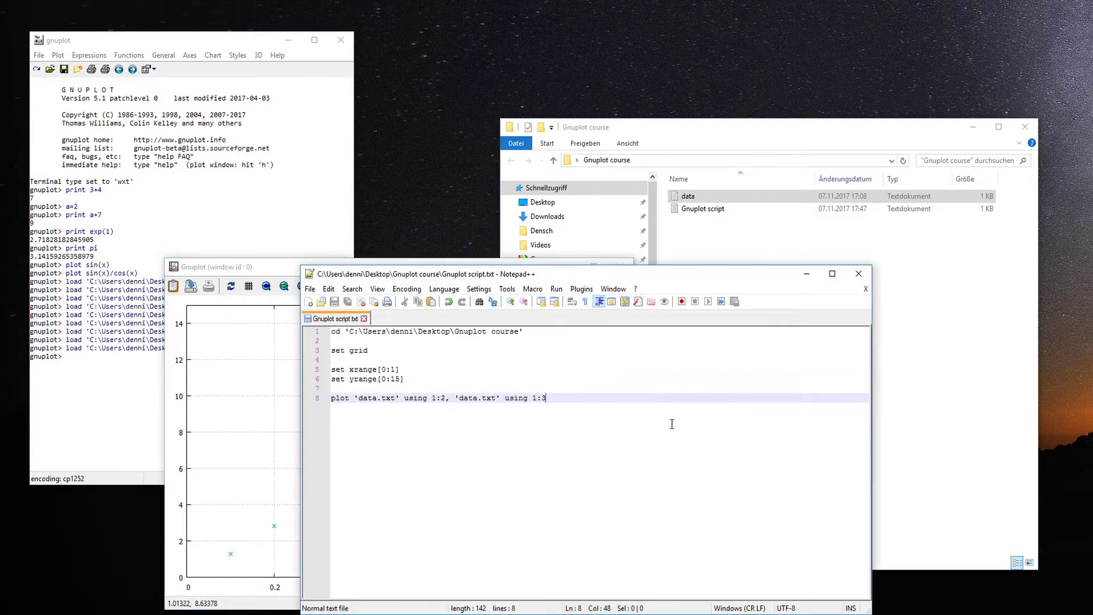
pyautogui.click(396, 380)
pyautogui.doubleClick(395, 380)
pyautogui.write('30')
pyautogui.hotkey('ctrl', 's')
pyautogui.click(106, 383)
pyautogui.press('Up')
pyautogui.press('Return')
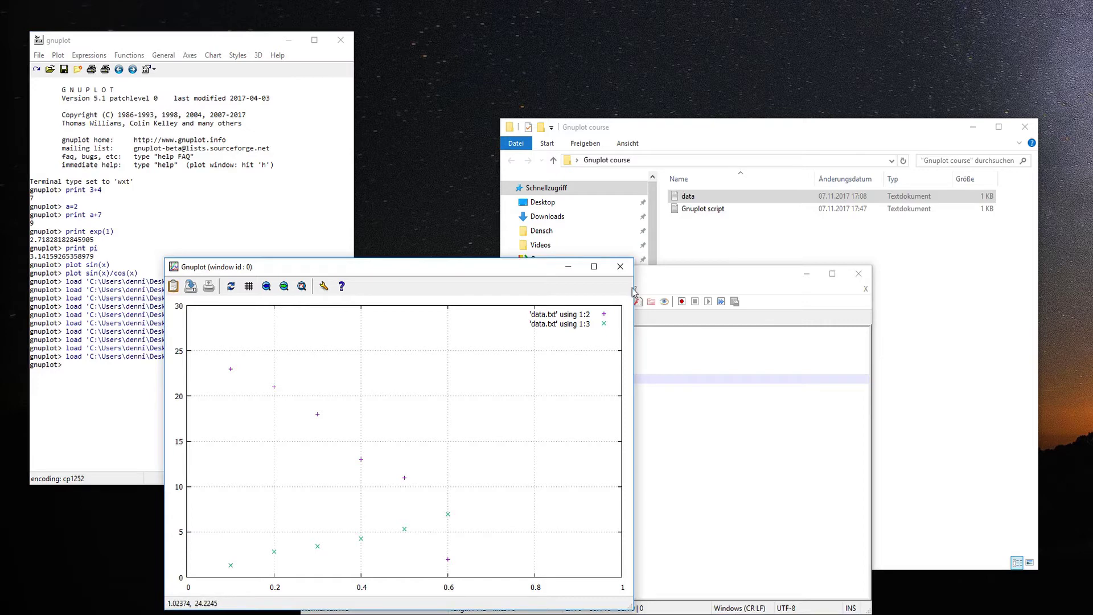
pyautogui.click(620, 267)
pyautogui.click(471, 382)
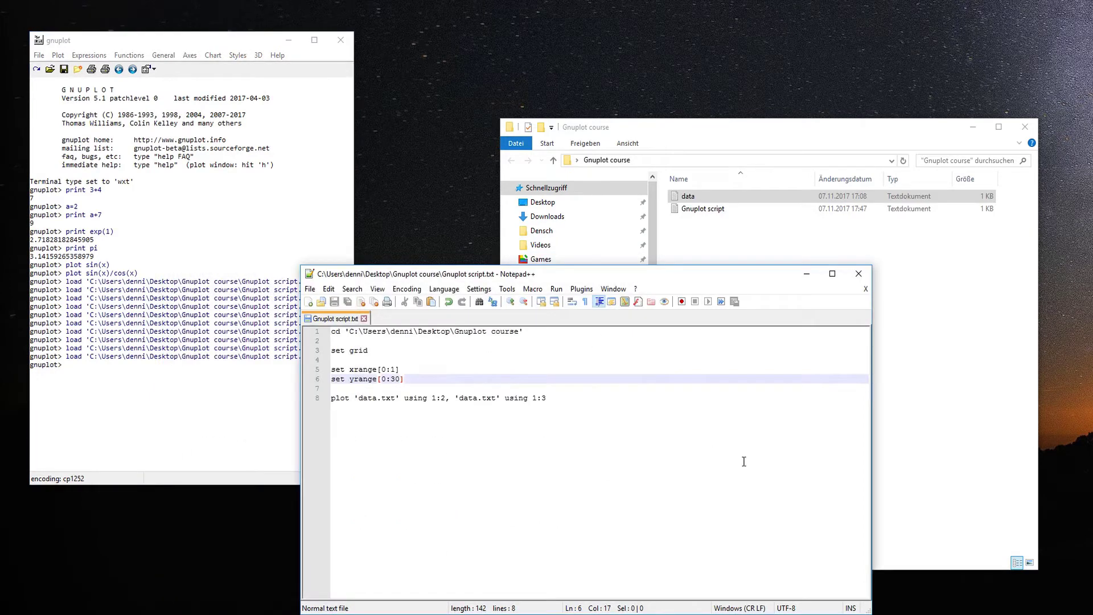
# Add set xlabel 'Distance in m' and set ylabel 'Power in mW' lines
pyautogui.press('Return')
pyautogui.press('Return')
pyautogui.write('set xlabel')
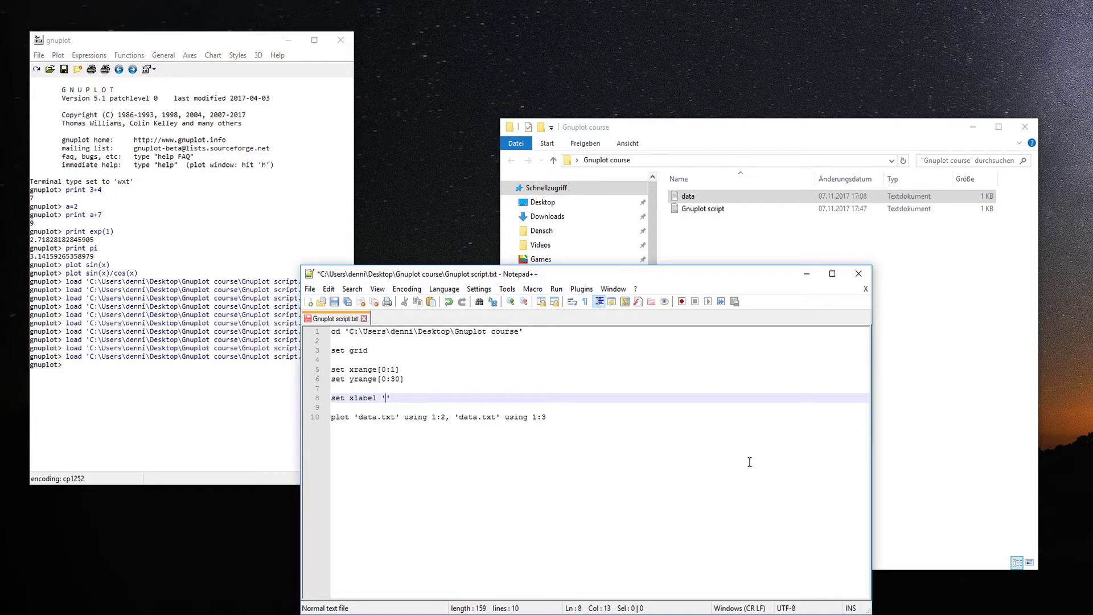
pyautogui.write(" 'Distance in m")
pyautogui.hotkey('ctrl', 's')
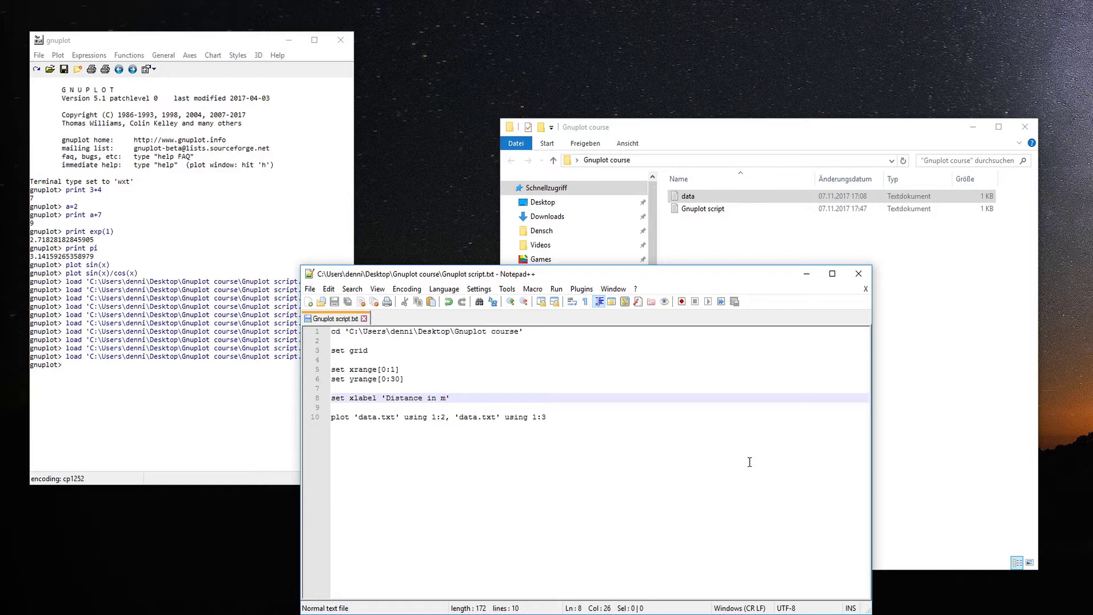
pyautogui.press('Return')
pyautogui.write('set y')
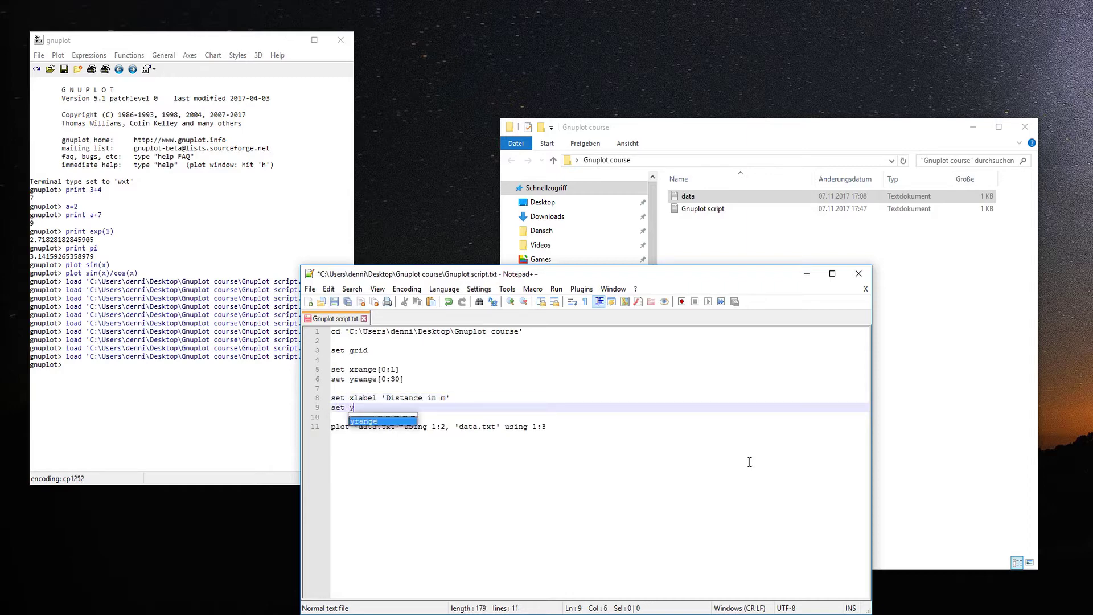
pyautogui.write('label')
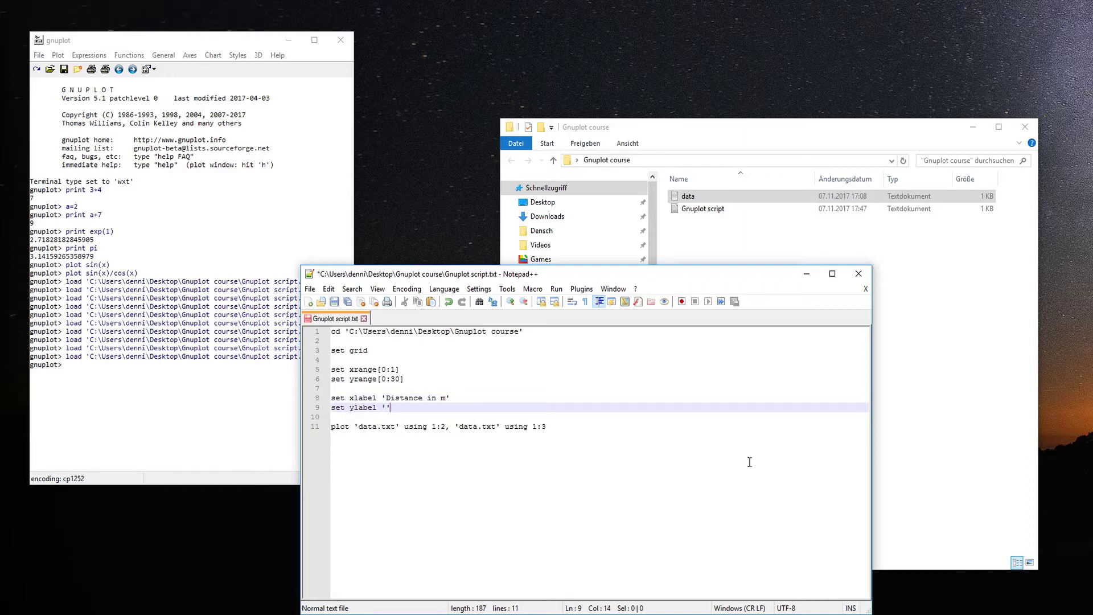
pyautogui.write(" 'Power u")
pyautogui.press('BackSpace')
pyautogui.press('BackSpace')
pyautogui.write('in mW')
# Reload the script in gnuplot to check the axis labels, then close the plot
pyautogui.click(215, 410)
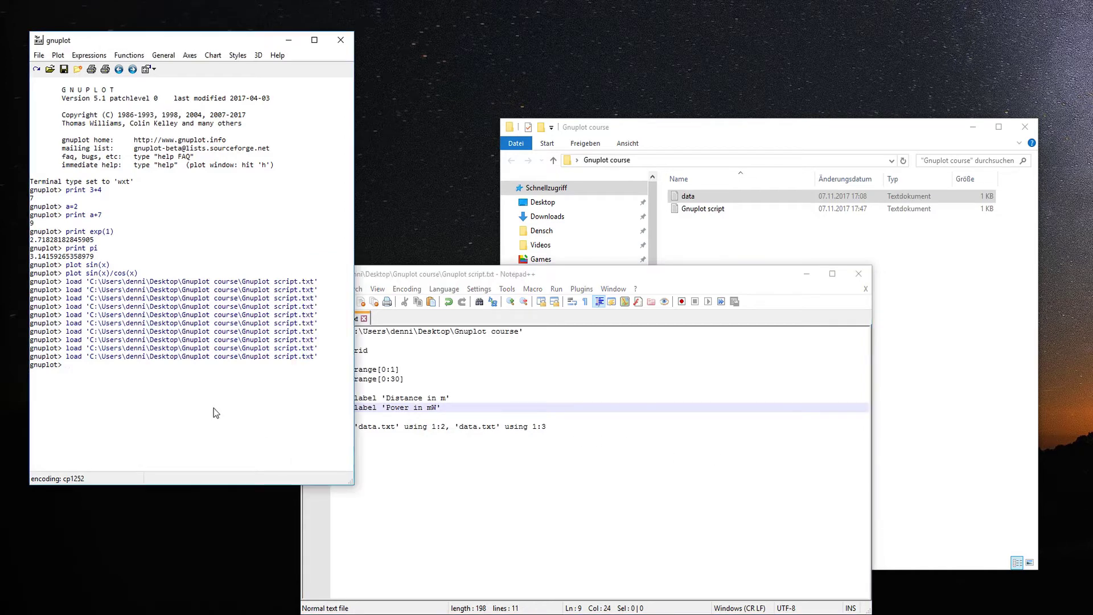
pyautogui.press('Up')
pyautogui.press('Return')
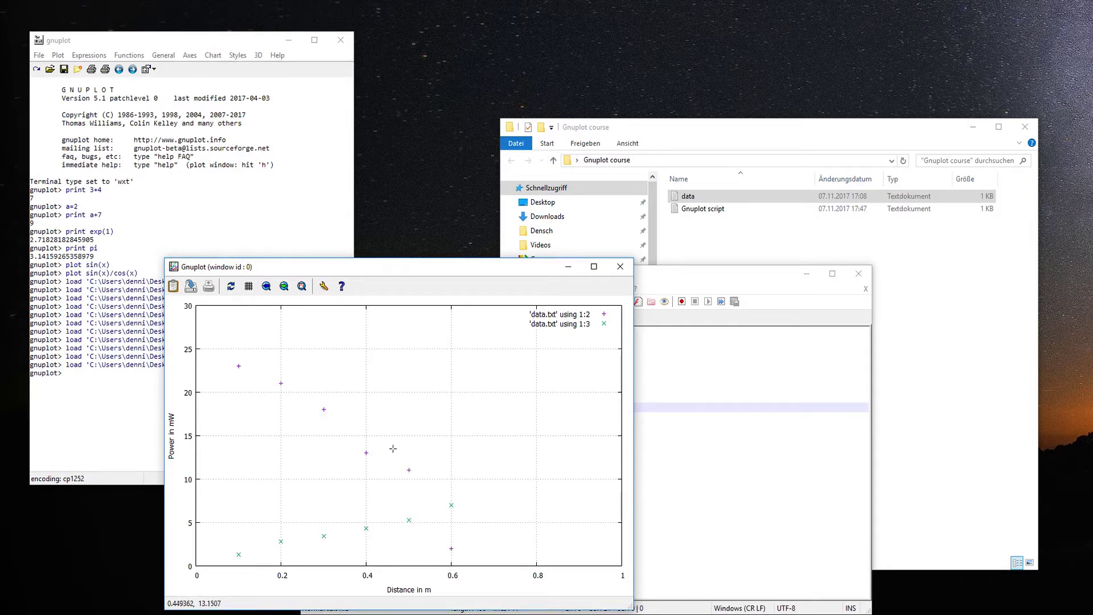
pyautogui.click(619, 269)
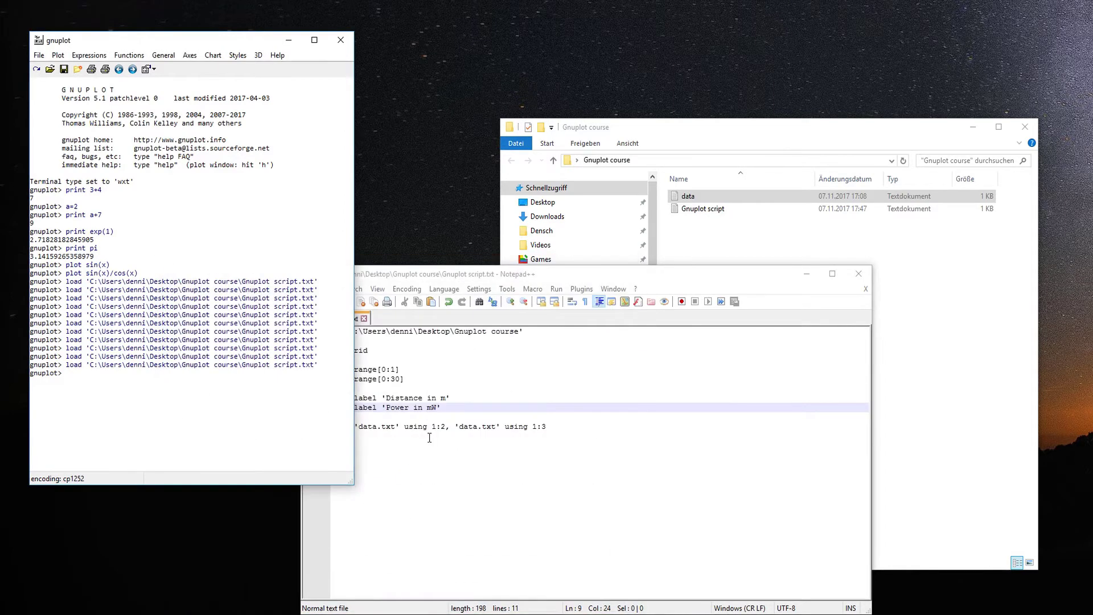
# Add title 'Data Set 1' and title 'Data Set 2' to the two series in the plot line
pyautogui.click(446, 428)
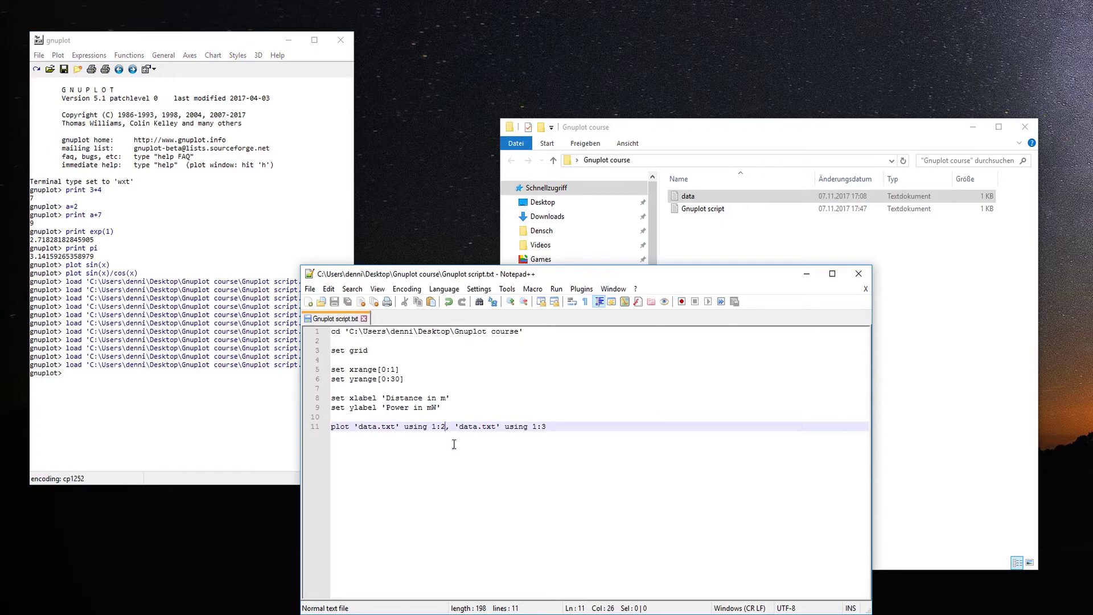
pyautogui.write("title ''")
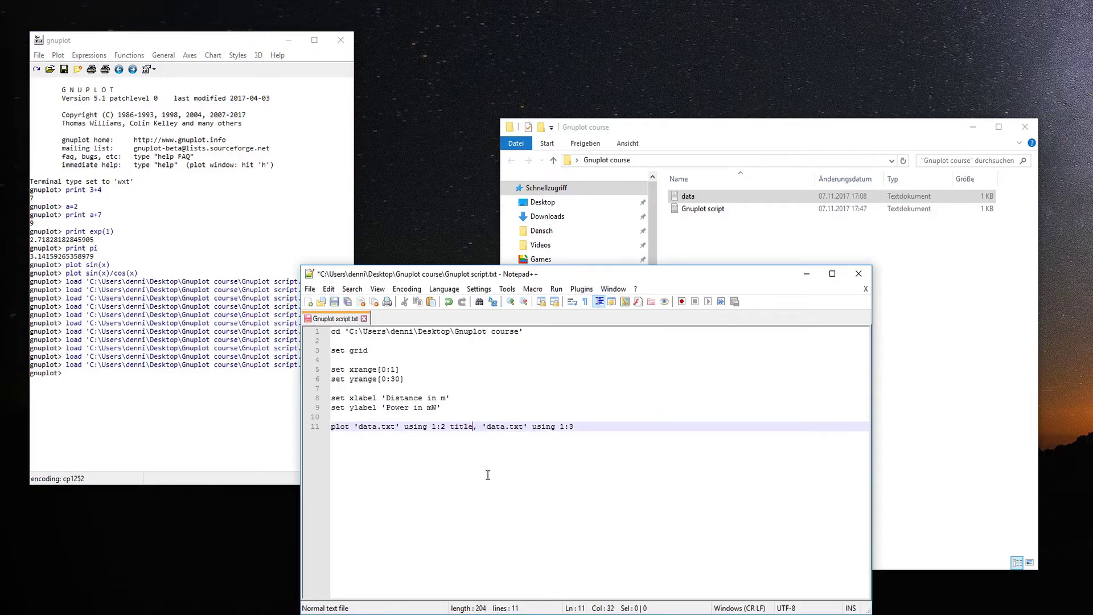
pyautogui.write('Data Set 1')
pyautogui.click(664, 431)
pyautogui.write("title 'D")
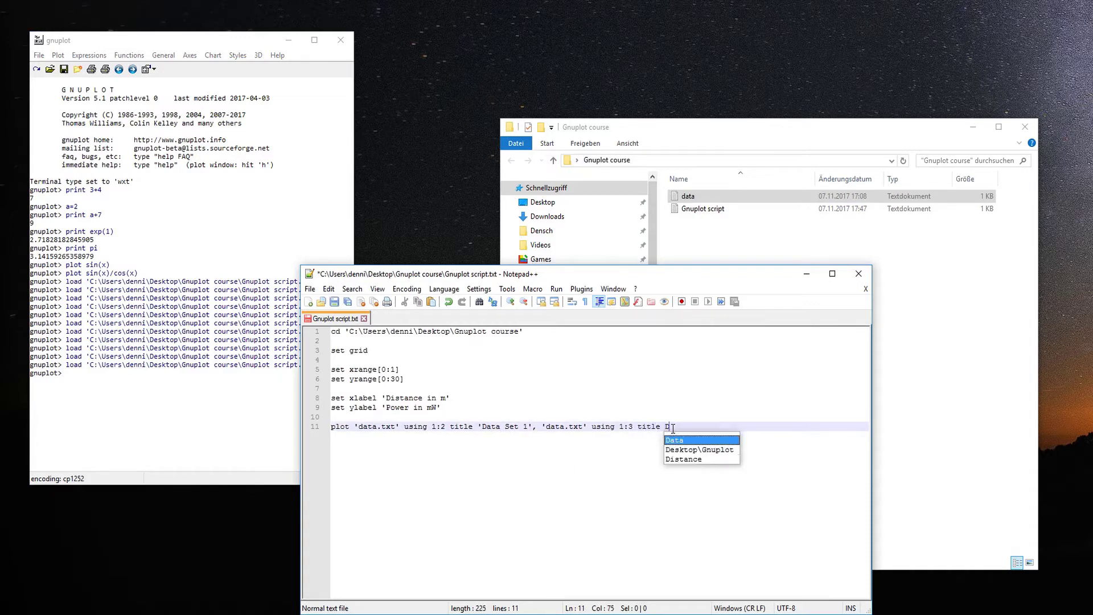
pyautogui.press('BackSpace')
pyautogui.write("'Data '")
pyautogui.press('Left')
pyautogui.write('Set 2')
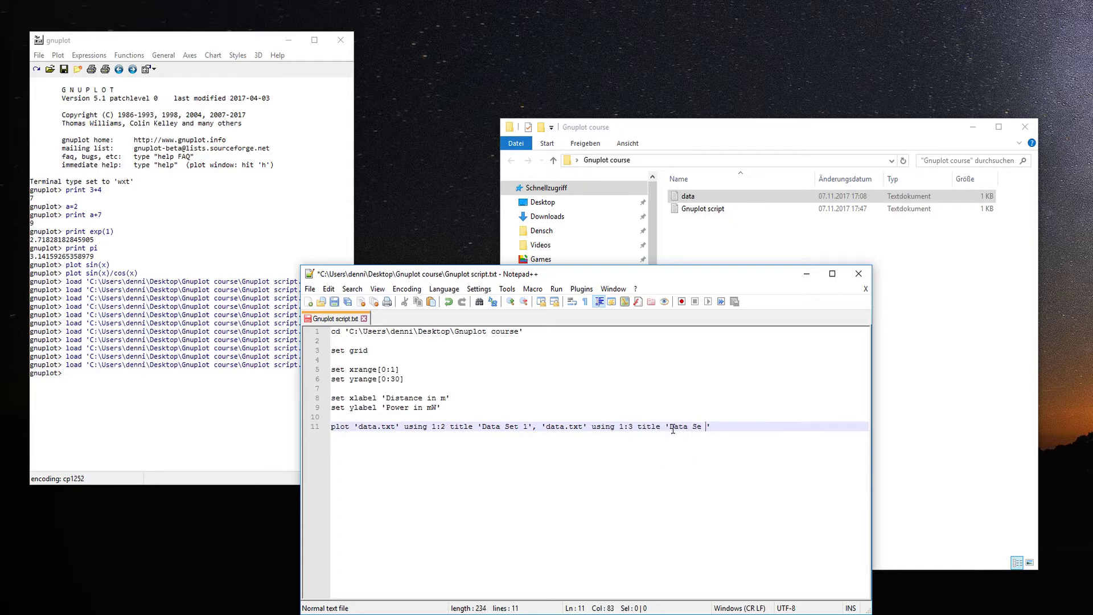
# Save the script, reload it in gnuplot to check the legend, and close the plot
pyautogui.hotkey('ctrl', 's')
pyautogui.click(214, 408)
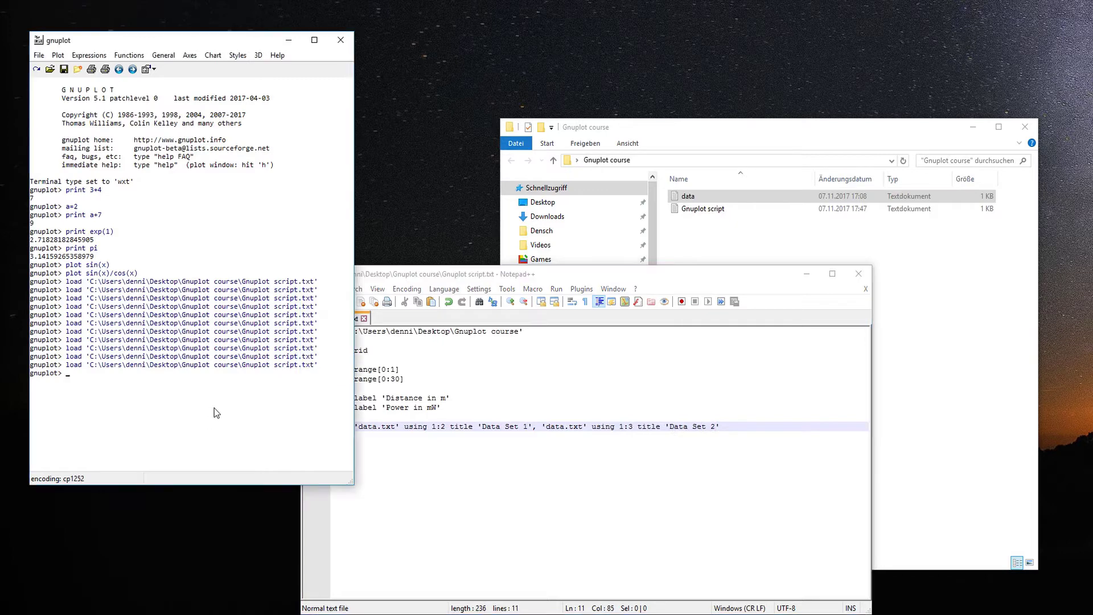
pyautogui.press('Up')
pyautogui.press('Return')
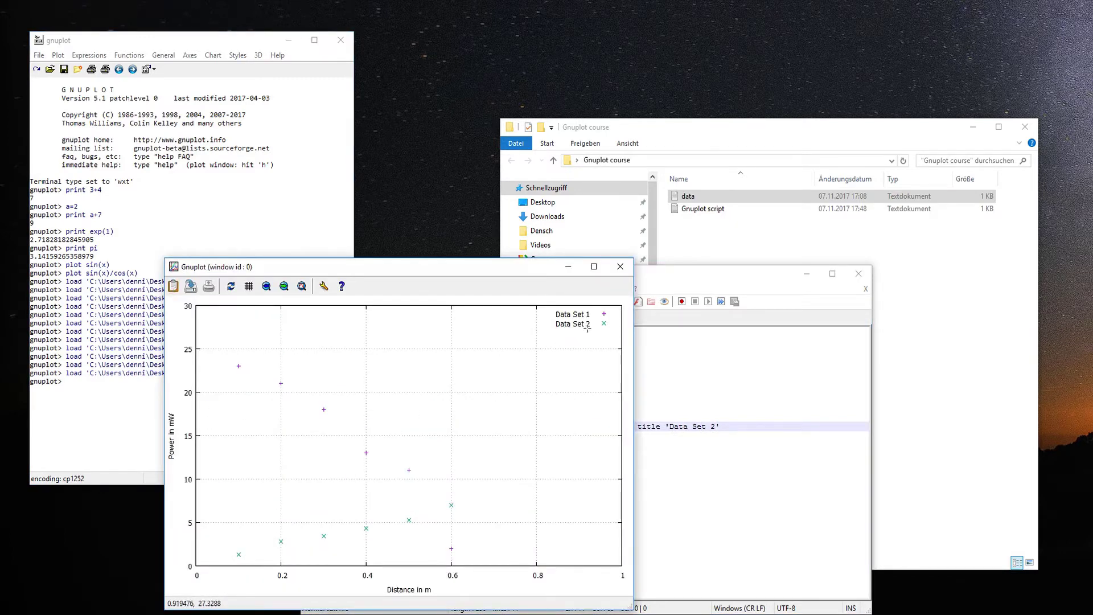
pyautogui.click(621, 268)
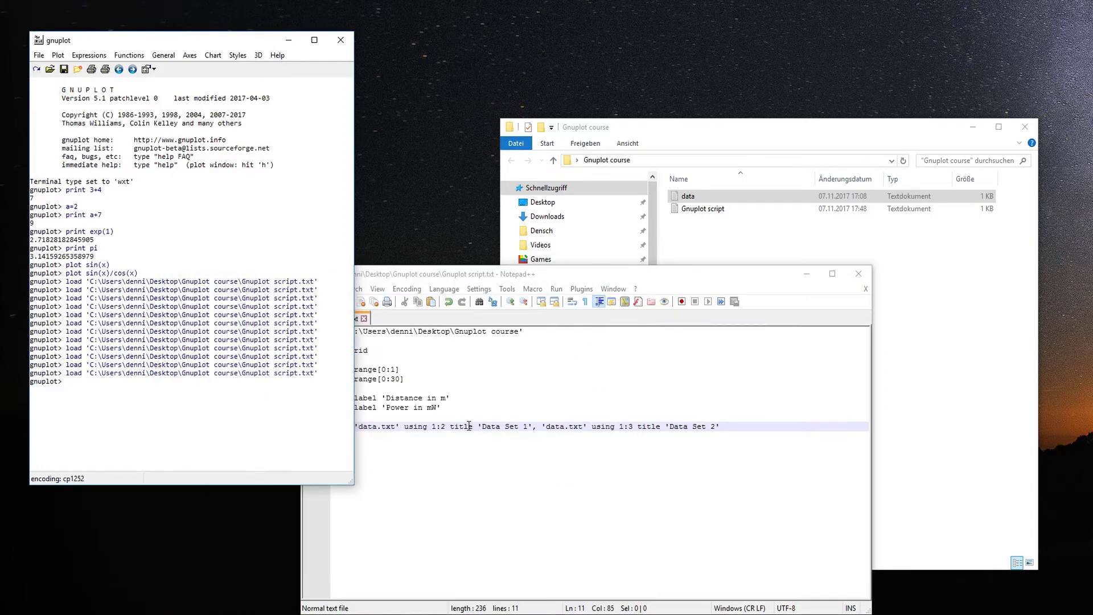
# Replace the first series' title with notitle, save, and redraw the plot in gnuplot
pyautogui.moveTo(472, 427); pyautogui.dragTo(534, 428)
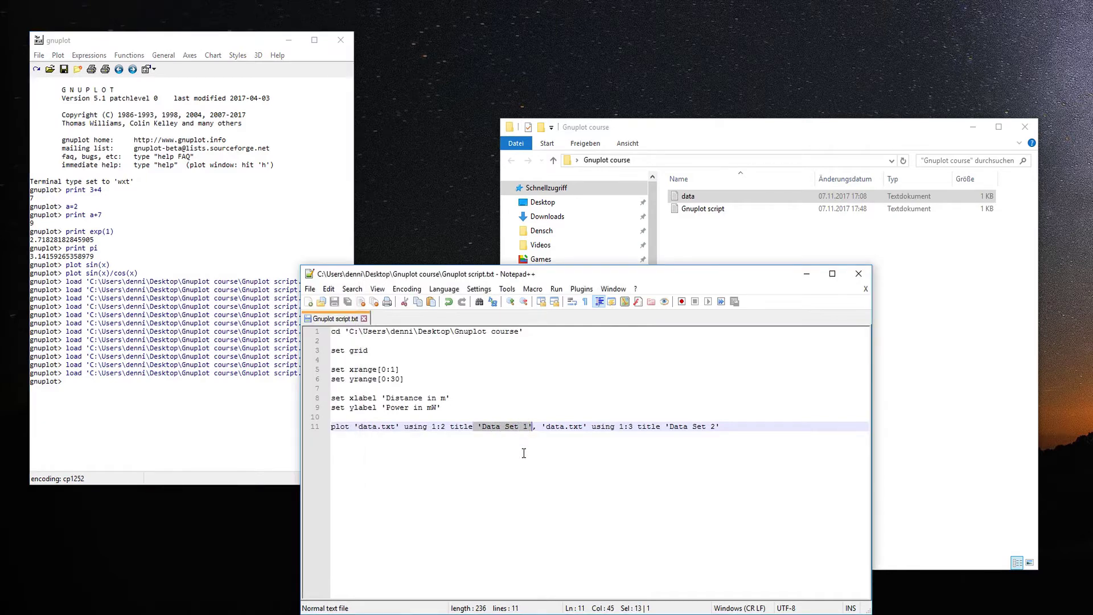
pyautogui.press('Delete')
pyautogui.write('no')
pyautogui.hotkey('ctrl', 's')
pyautogui.click(698, 428)
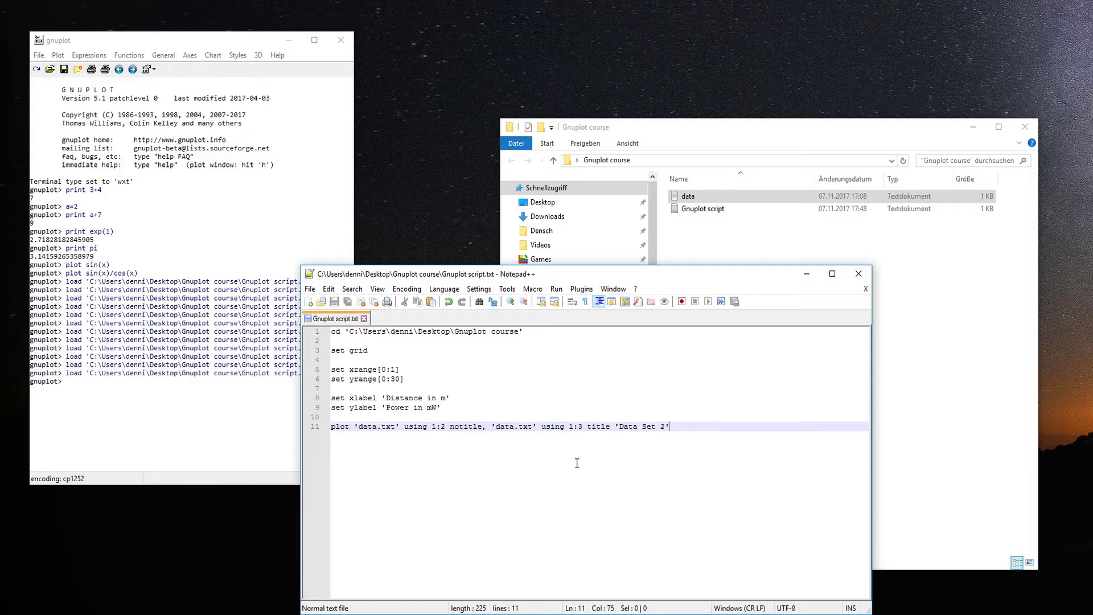
pyautogui.click(260, 418)
pyautogui.press('Up')
pyautogui.press('Return')
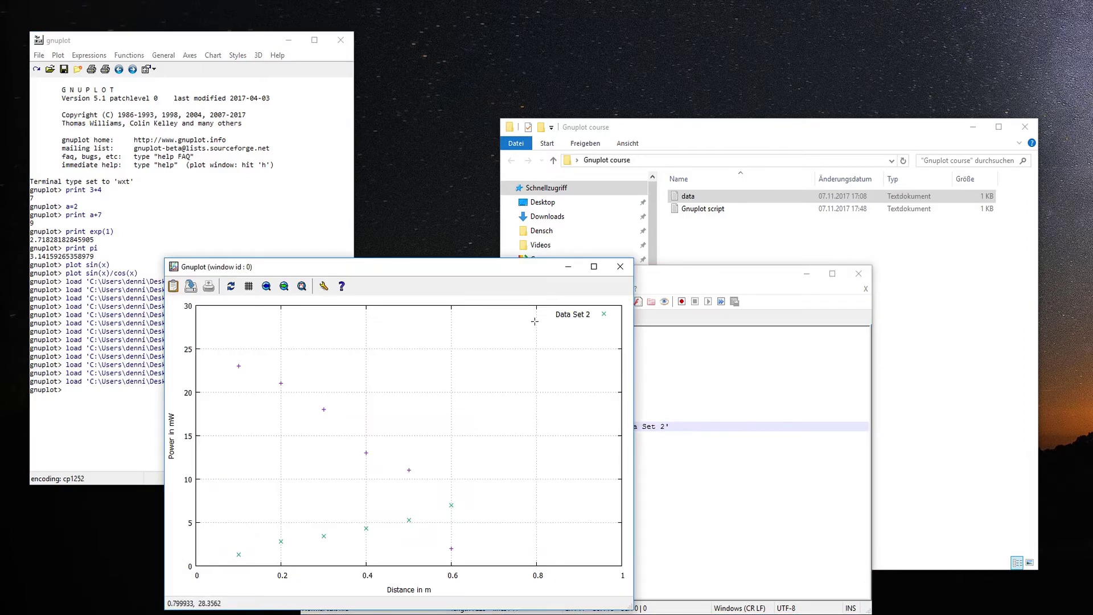
pyautogui.click(624, 273)
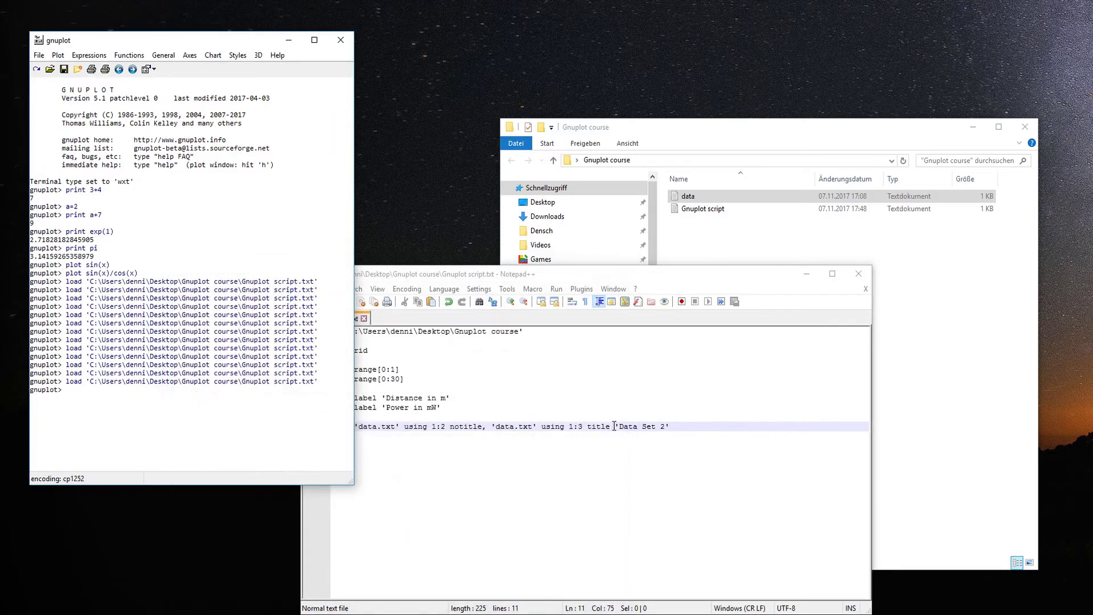
# Change the 'Data Set 2' title to notitle and insert a new line below the ylabel line
pyautogui.moveTo(614, 426); pyautogui.dragTo(695, 428)
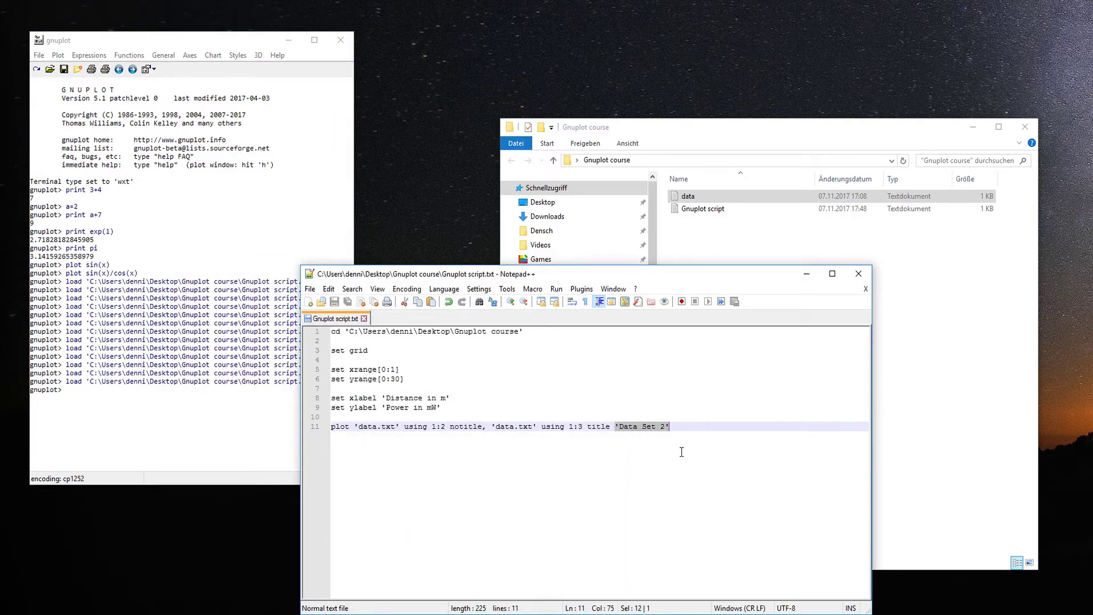
pyautogui.press('BackSpace')
pyautogui.press('BackSpace')
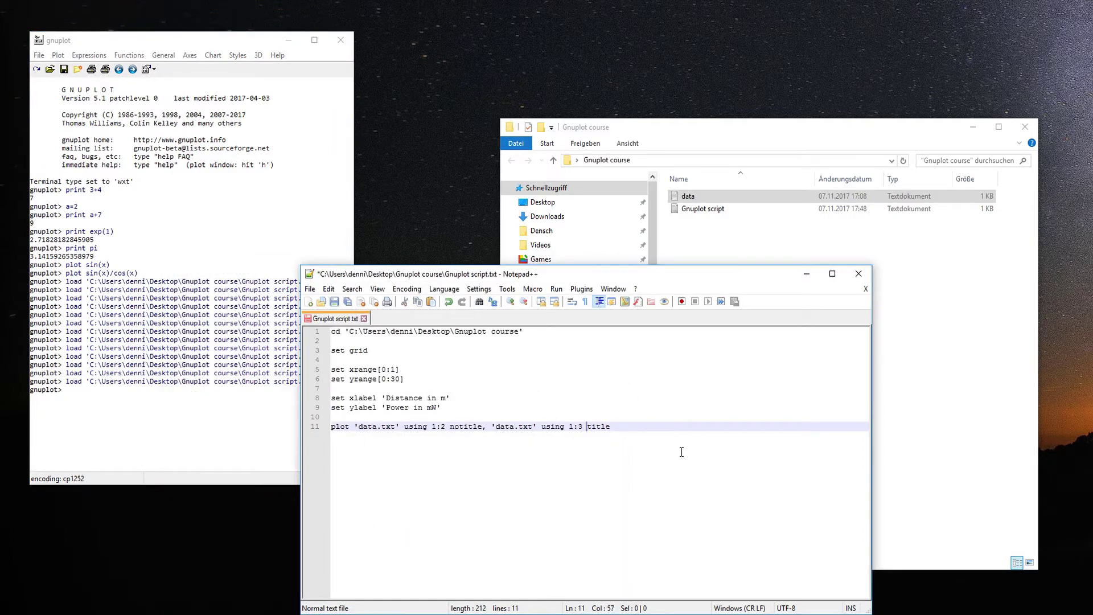
pyautogui.write('no')
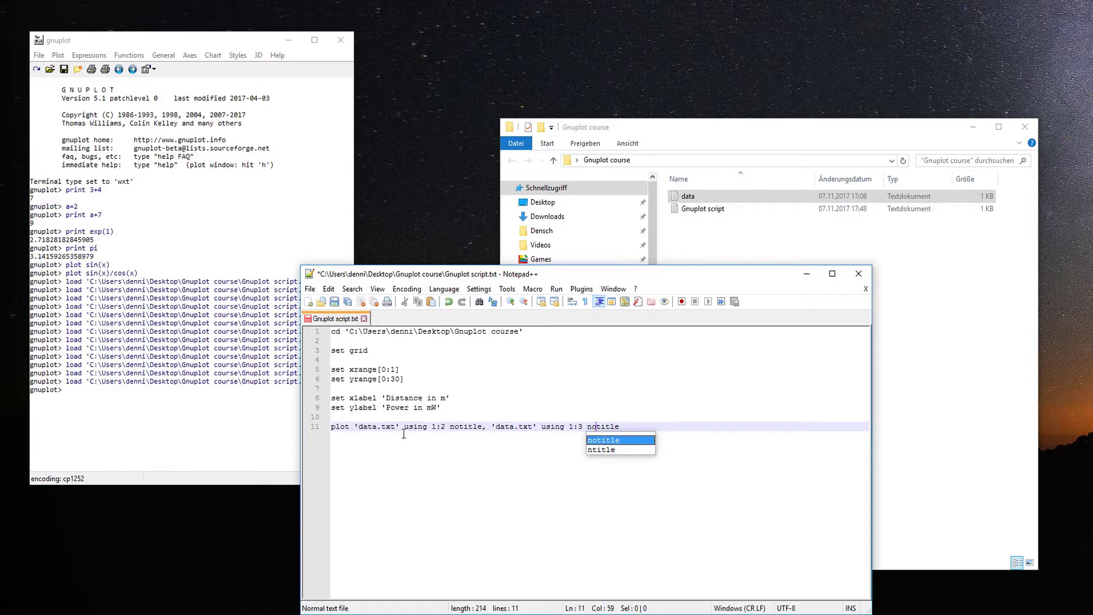
pyautogui.click(479, 406)
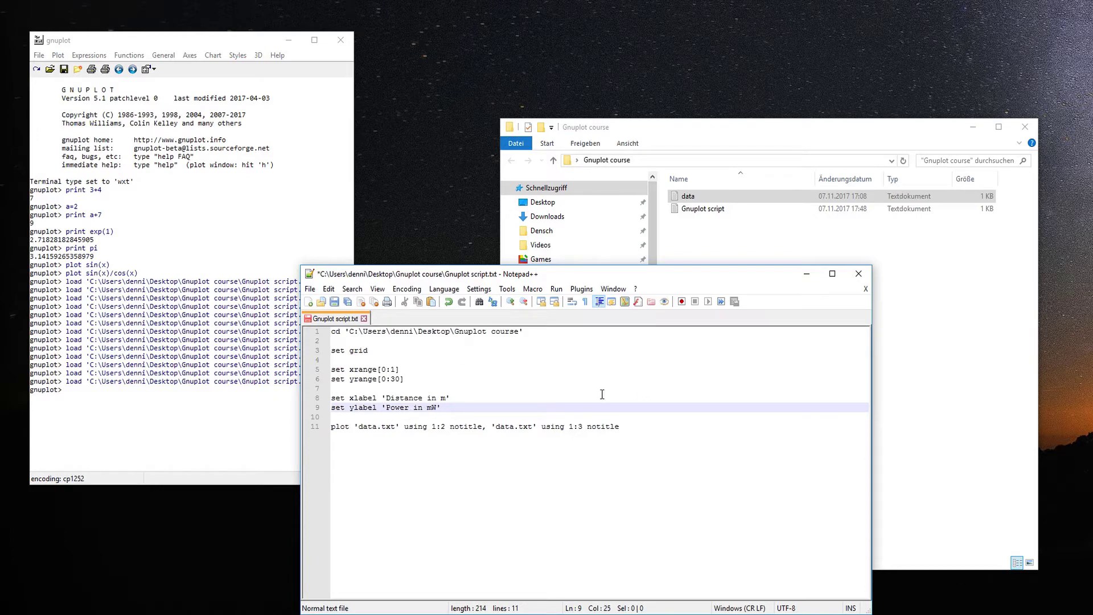
pyautogui.press('Return')
pyautogui.press('Return')
pyautogui.press('Return')
# Define f(x)=a1*x+b1 and a g(x) line using b2 coefficients above the plot command
pyautogui.press('Up')
pyautogui.write('f(x)')
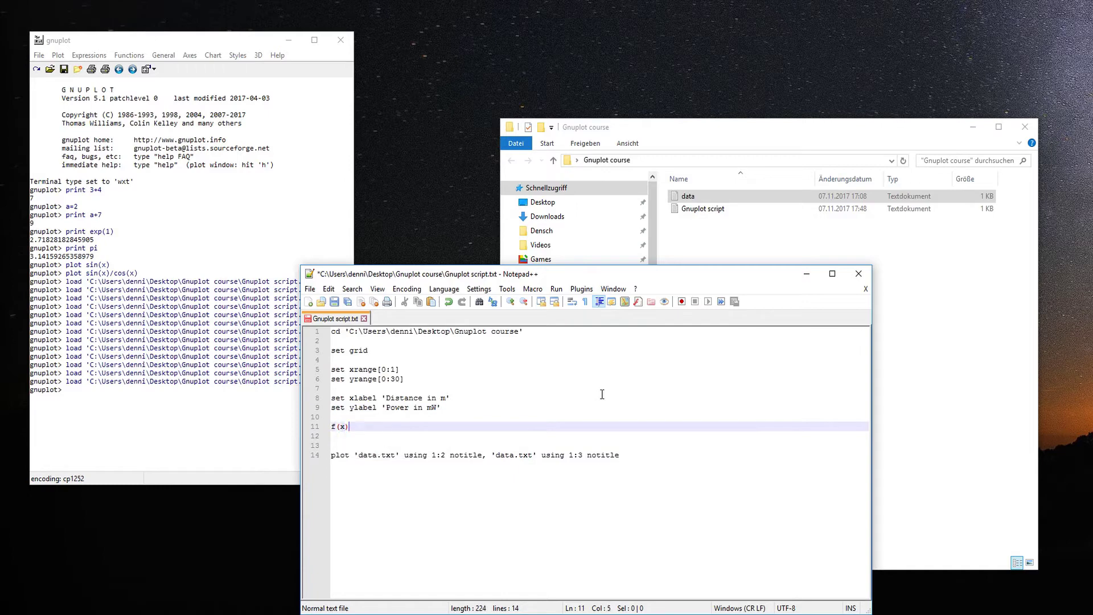
pyautogui.write('=a*x')
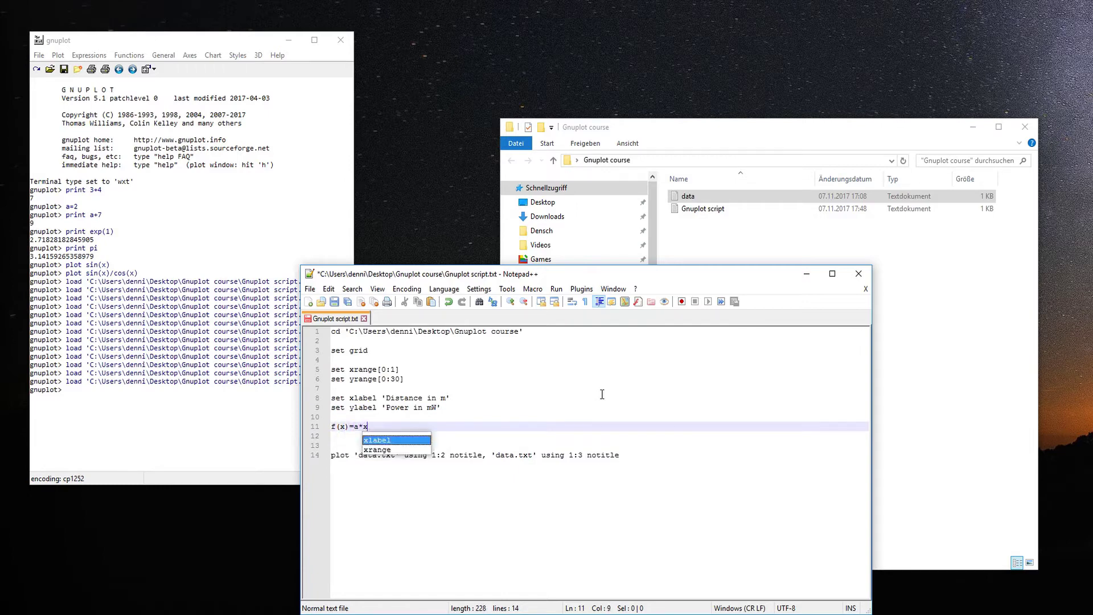
pyautogui.write('+b')
pyautogui.press('Return')
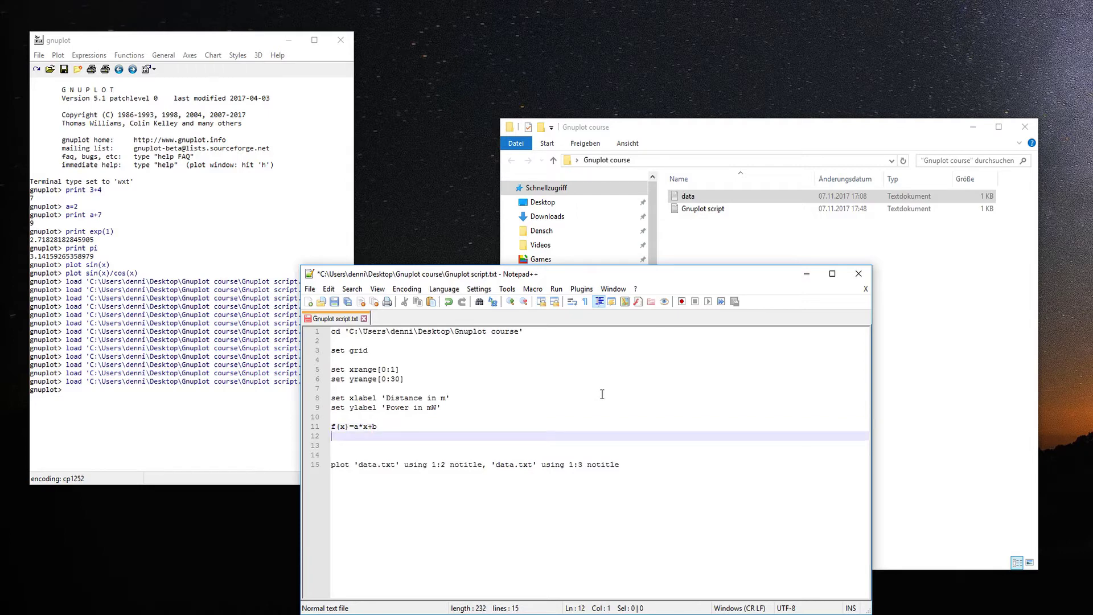
pyautogui.write('g(x)=')
pyautogui.press('Up')
pyautogui.press('Right')
pyautogui.write('1')
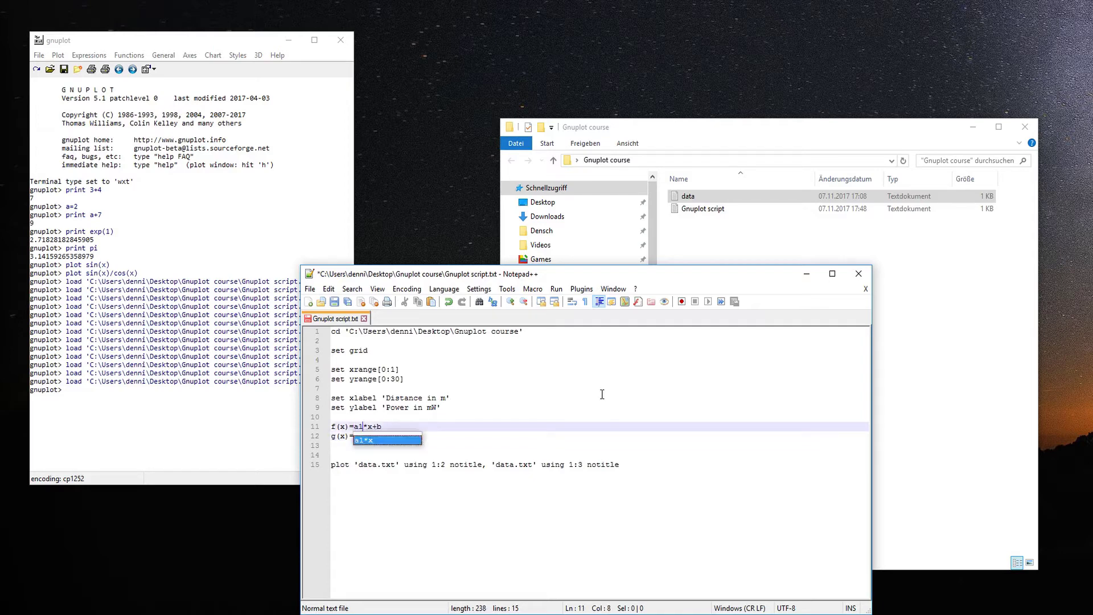
pyautogui.press('End')
pyautogui.write('1')
pyautogui.press('Down')
pyautogui.write('b2*x+')
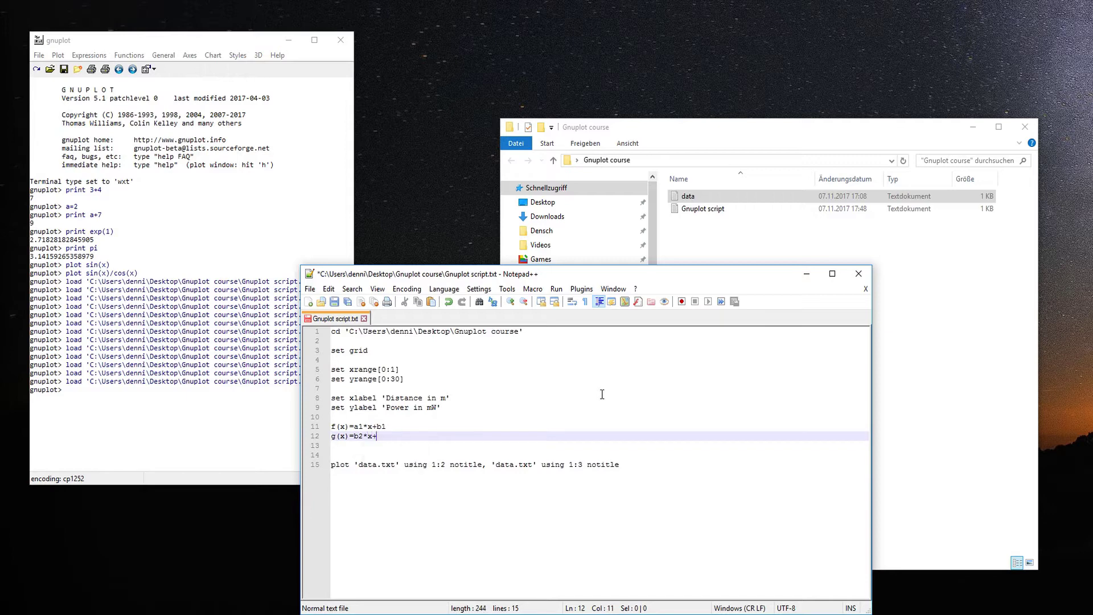
pyautogui.write('b2*x')
# Add a blank line and begin the fit f(x) 'data.txt' command below
pyautogui.press('BackSpace')
pyautogui.press('BackSpace')
pyautogui.press('Return')
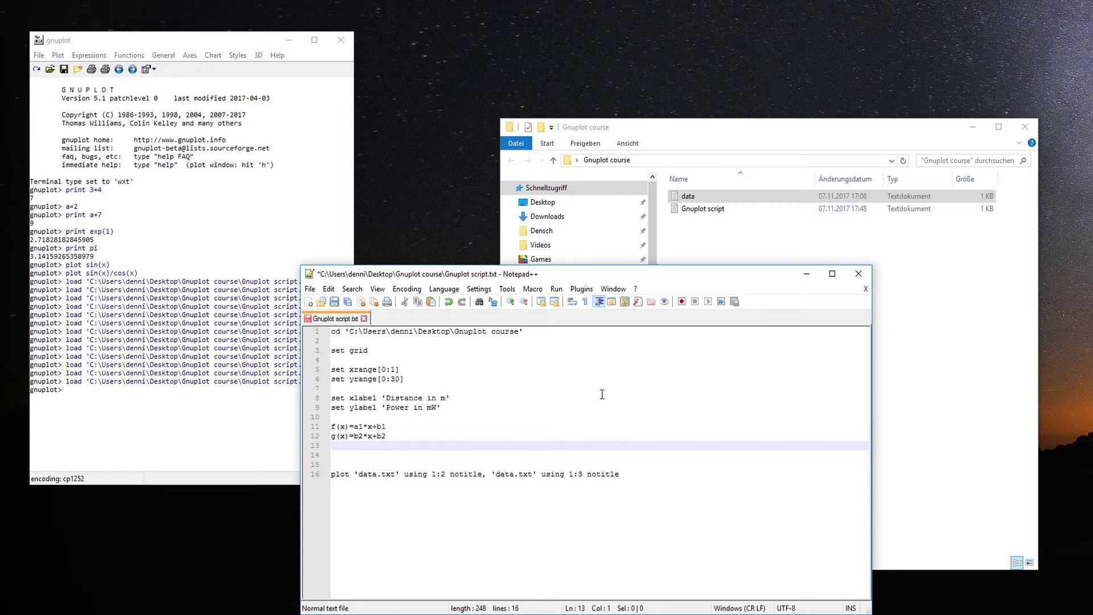
pyautogui.press('Return')
pyautogui.write('fit f(x)')
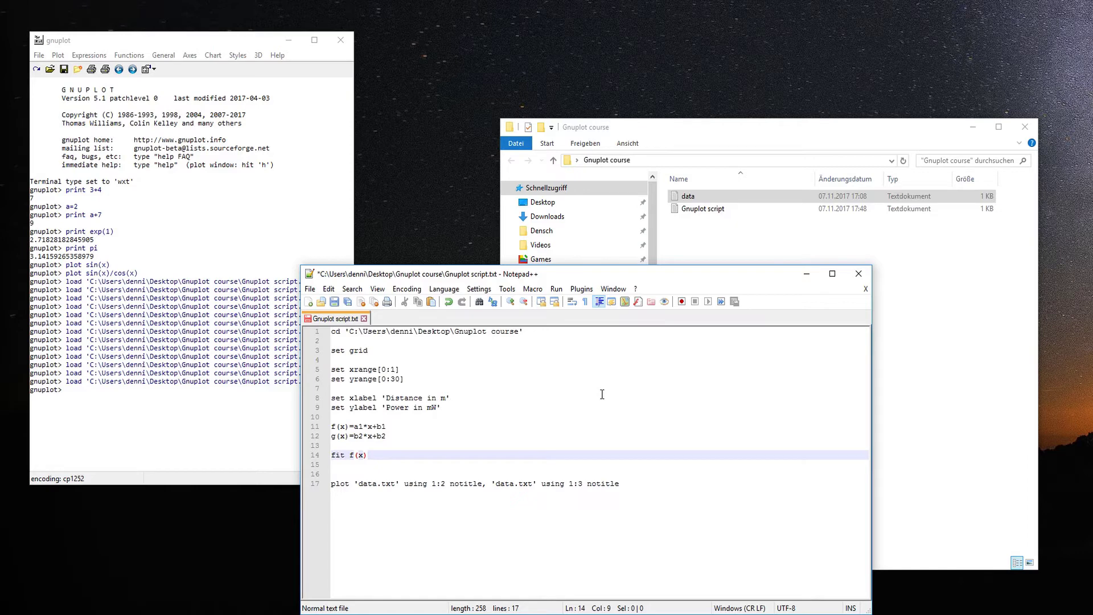
pyautogui.write(" ''data")
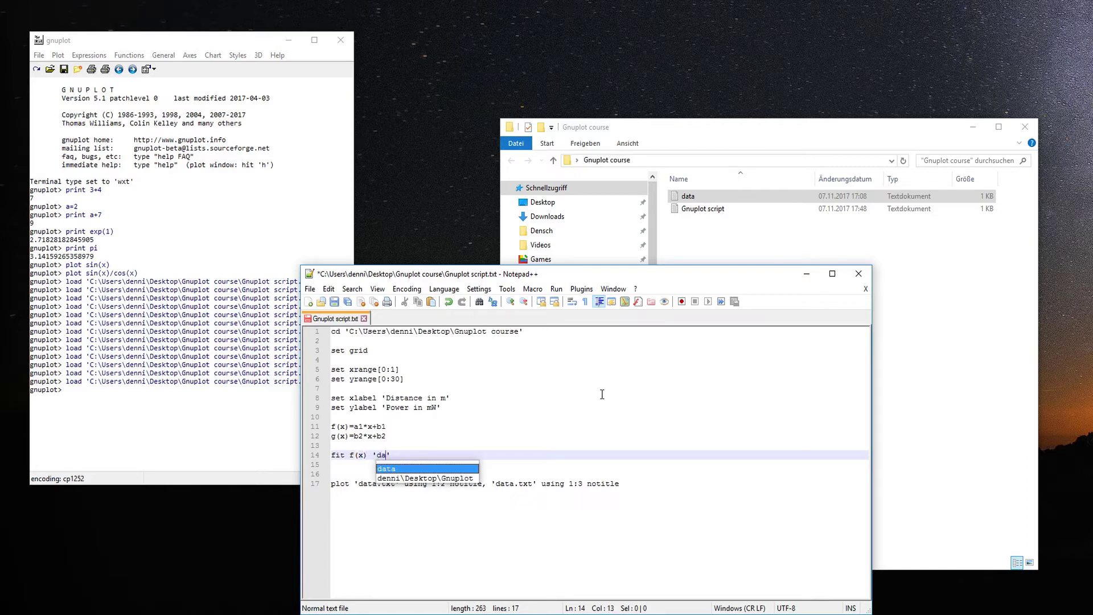
pyautogui.write('.txt')
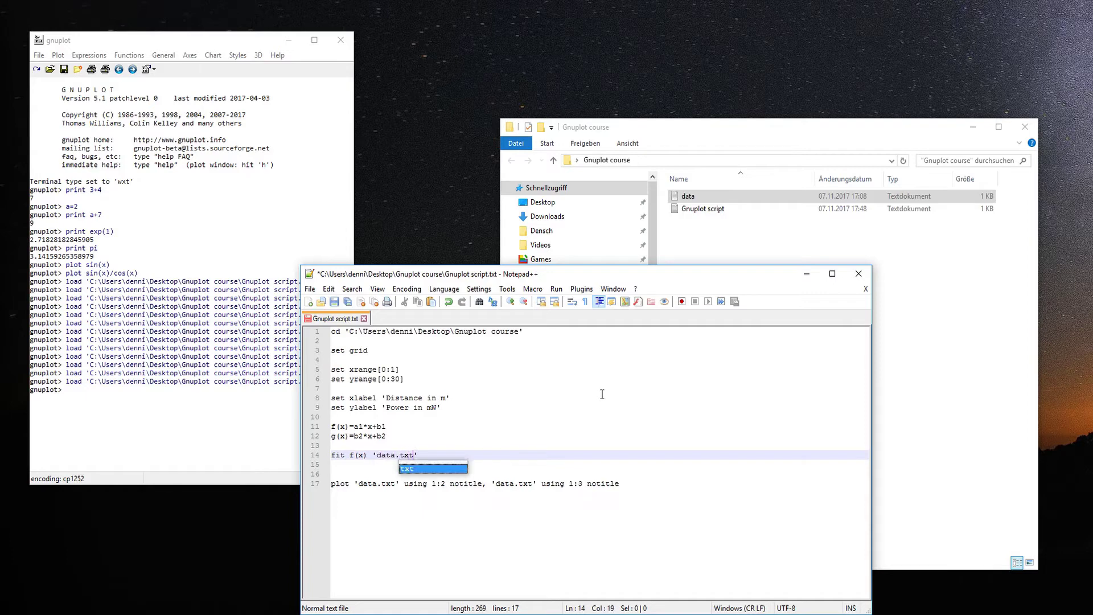
# Finish the fit commands for columns 2 and 3 and correct g(x) to a2*x+b2
pyautogui.press('Right')
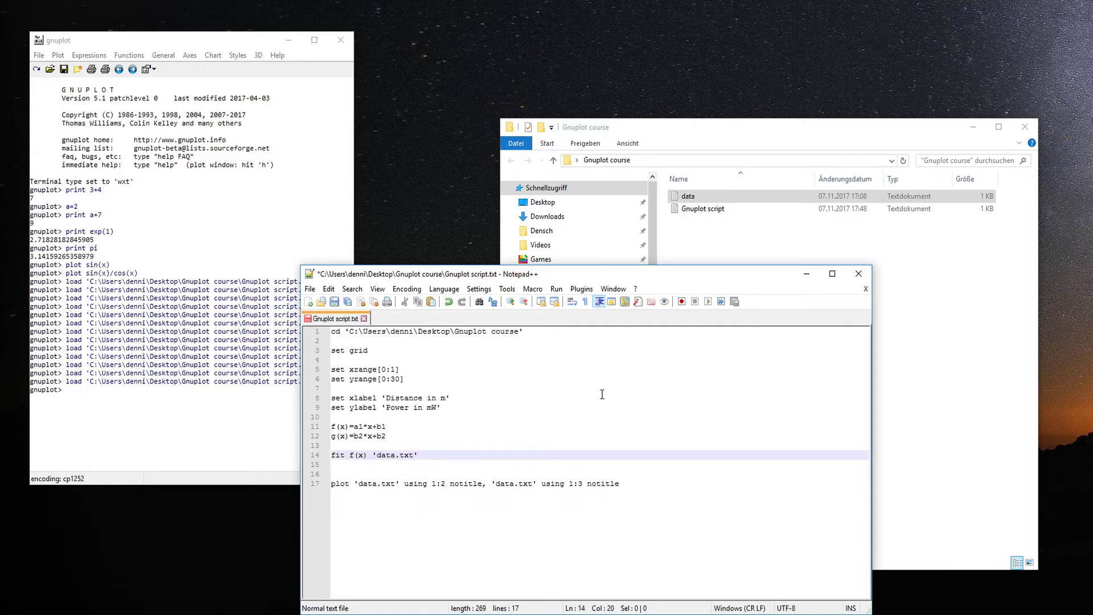
pyautogui.write('using 1:2')
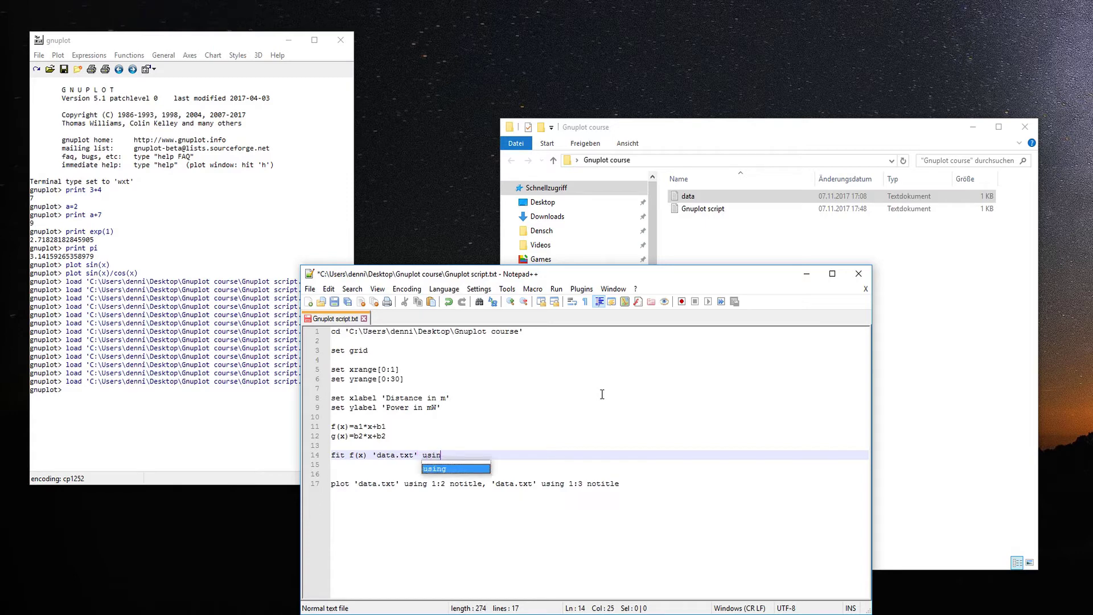
pyautogui.write(' via a1,b1')
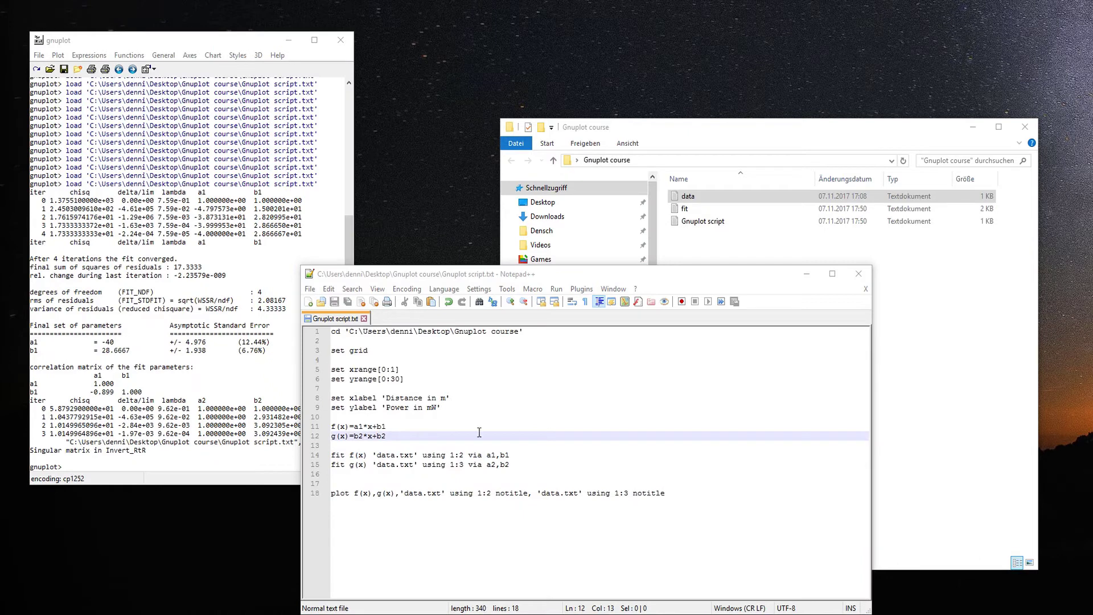
pyautogui.moveTo(353, 436); pyautogui.dragTo(358, 436)
pyautogui.write('a')
pyautogui.click(403, 436)
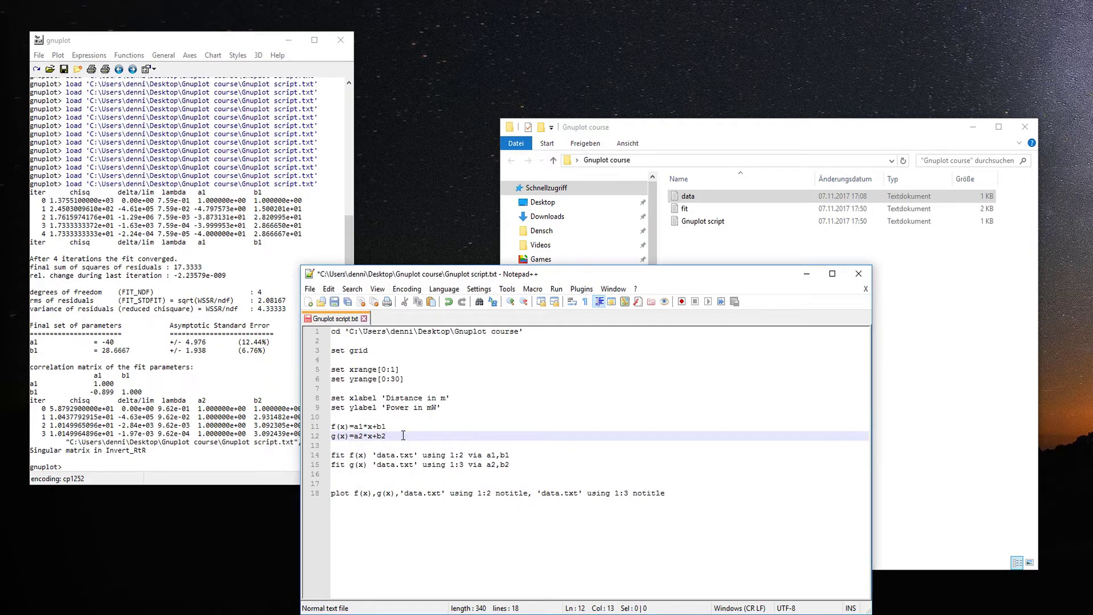
pyautogui.click(198, 417)
pyautogui.press('Up')
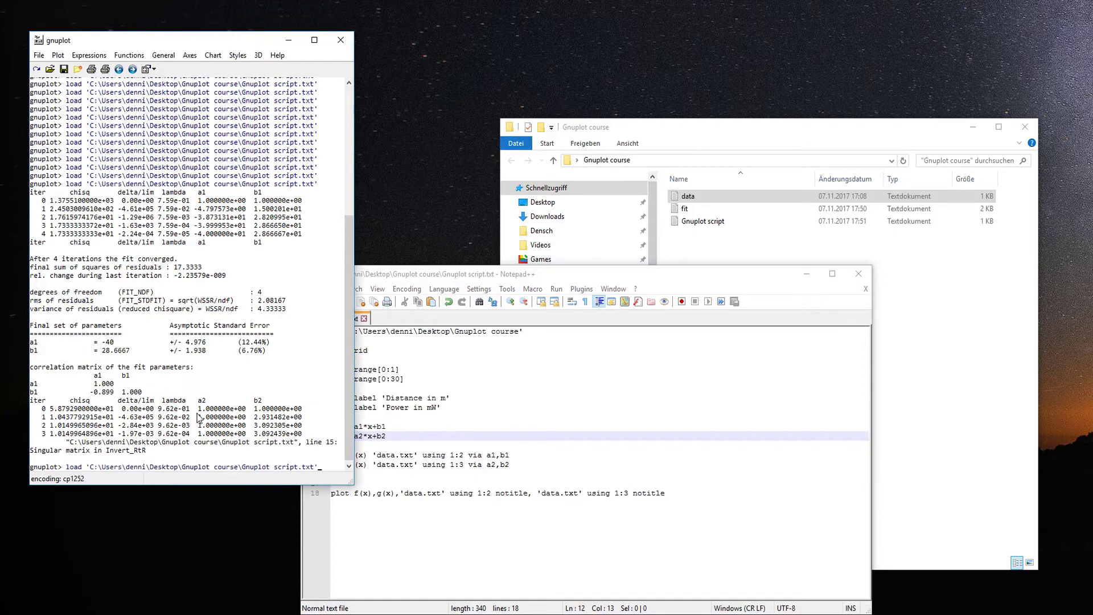
# Reload the script so both fits converge, check f(x) and g(x) against the data, and close the plot
pyautogui.press('Return')
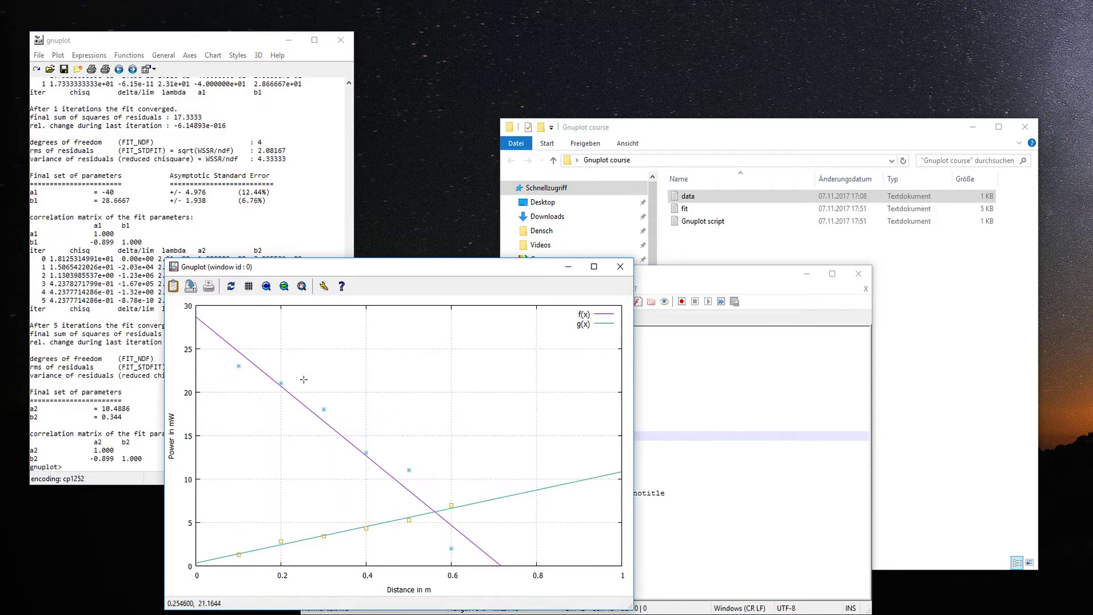
pyautogui.moveTo(367, 267); pyautogui.dragTo(357, 88)
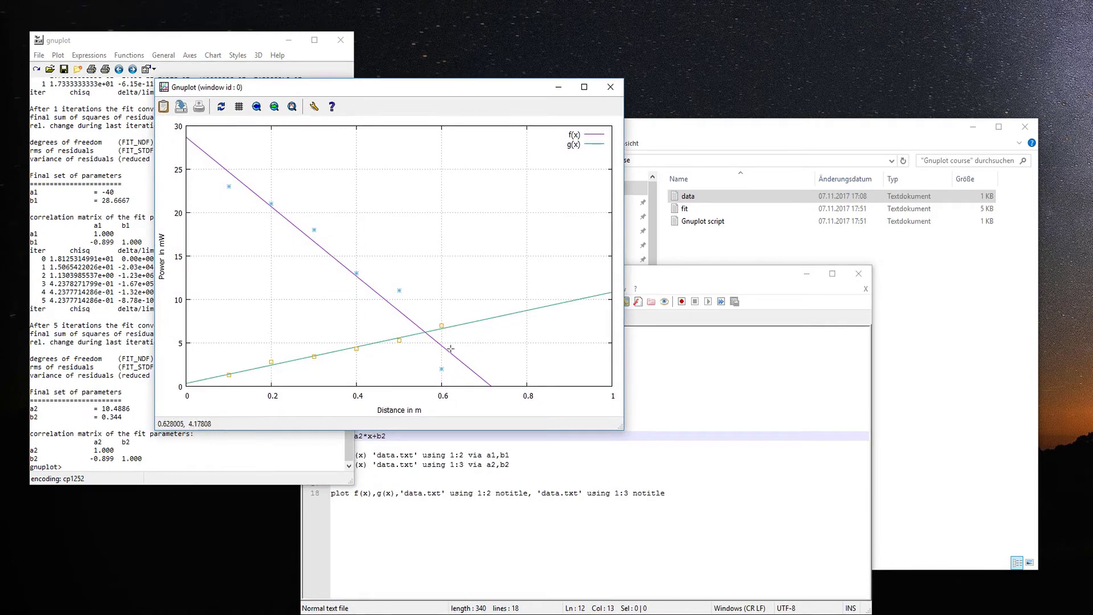
pyautogui.click(613, 92)
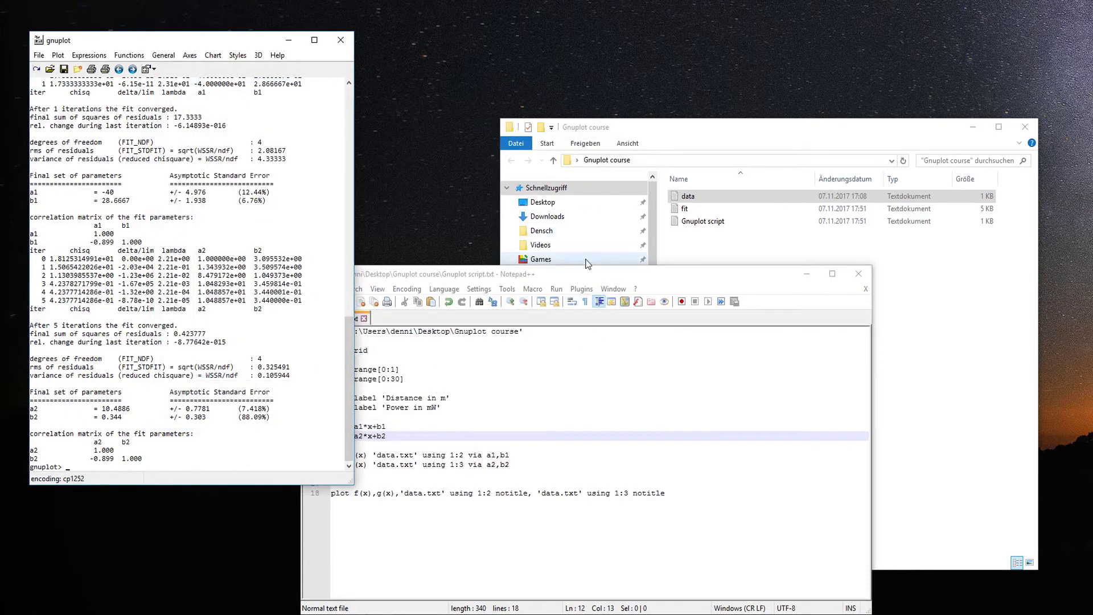
# Add lt rgb 'blue' to f(x) and column 2, and lt rgb 'red' to g(x) and column 3
pyautogui.click(373, 493)
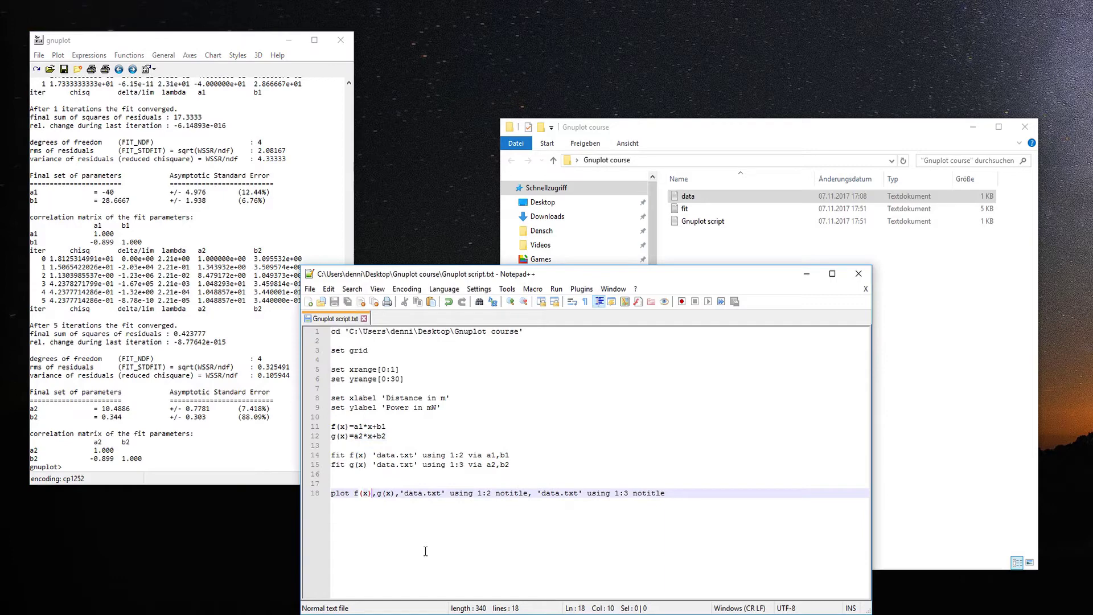
pyautogui.write("lt rgb ''")
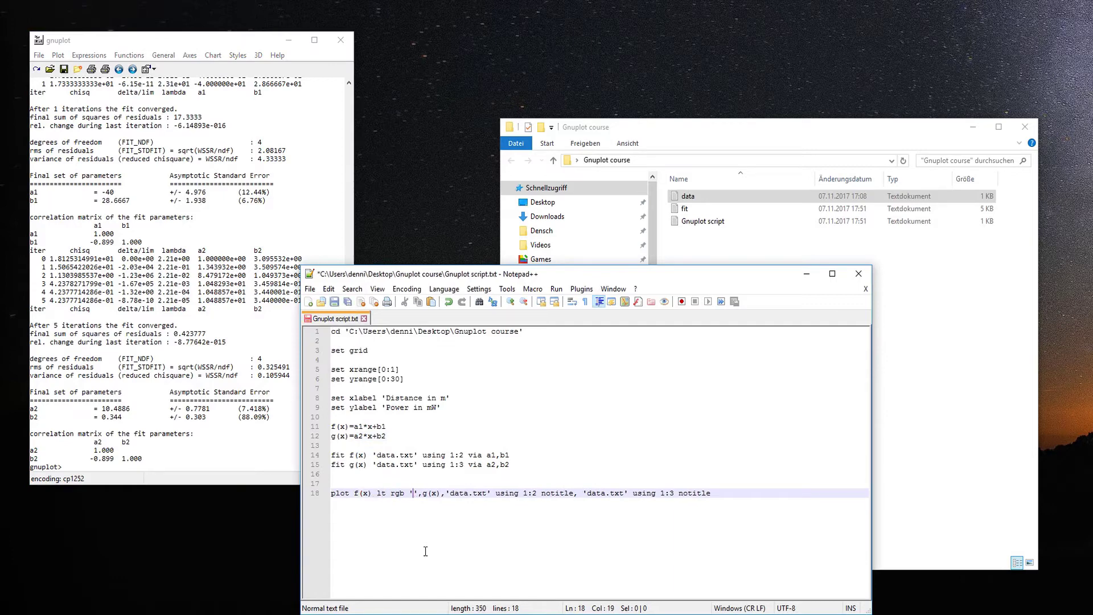
pyautogui.write('blue')
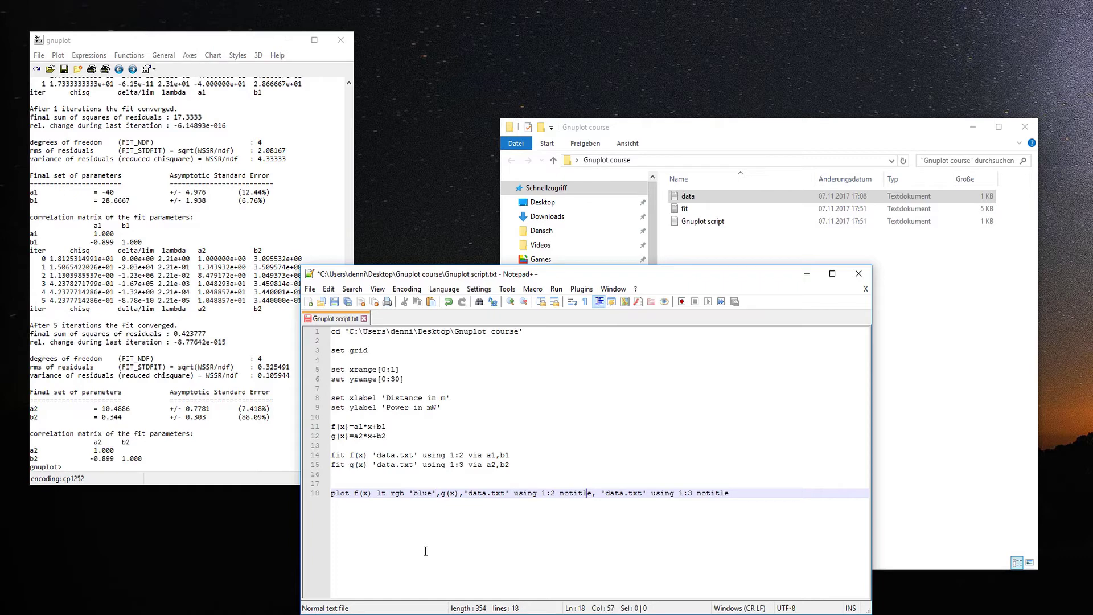
pyautogui.write('lt')
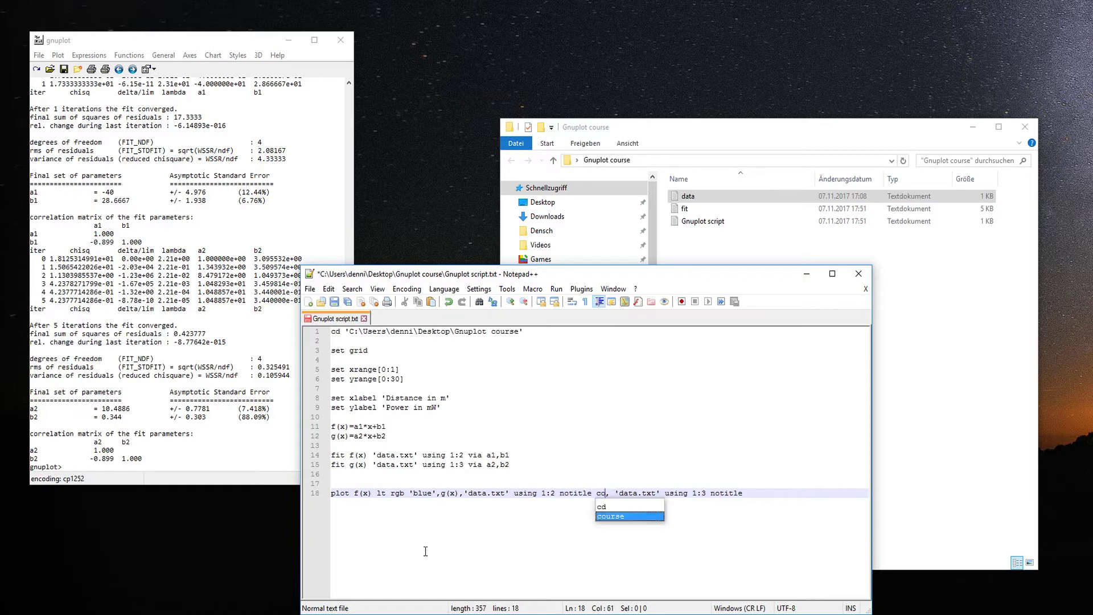
pyautogui.write(' rg')
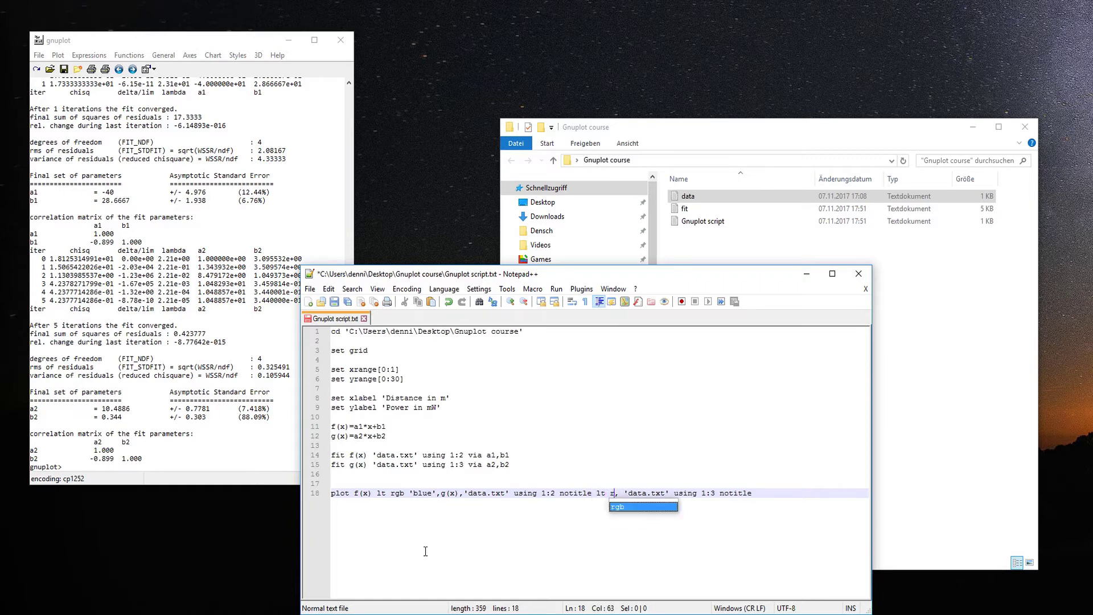
pyautogui.write("b ''")
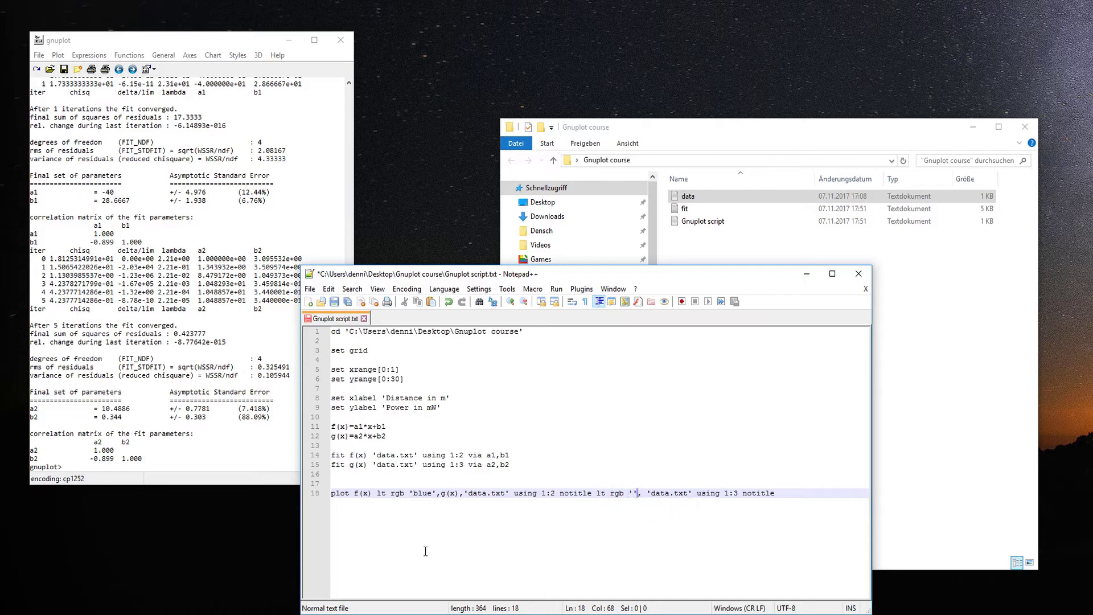
pyautogui.write('blue')
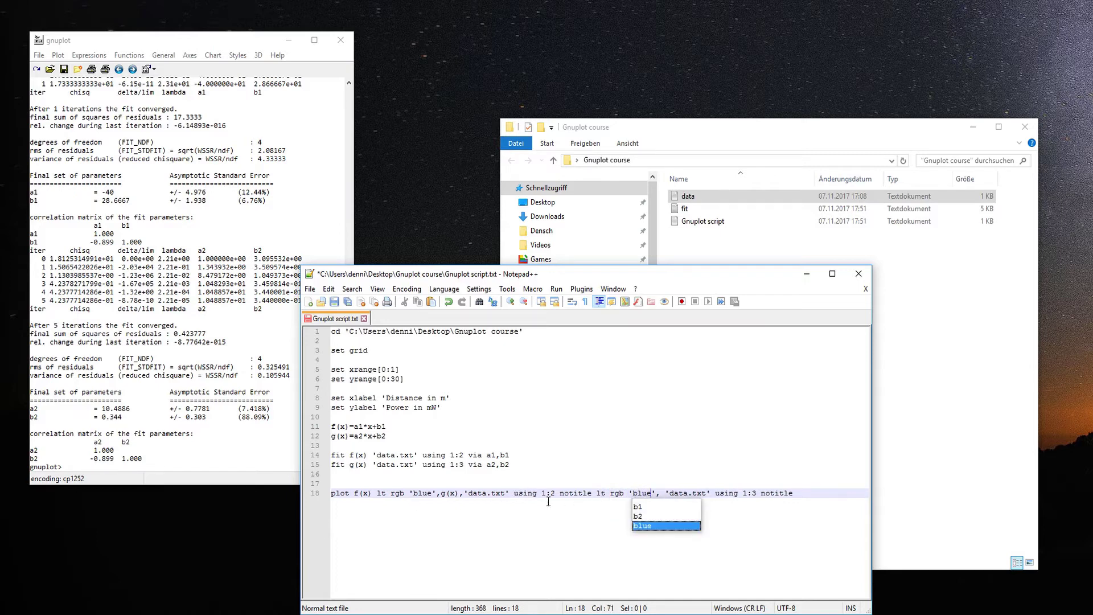
pyautogui.click(491, 503)
pyautogui.click(460, 494)
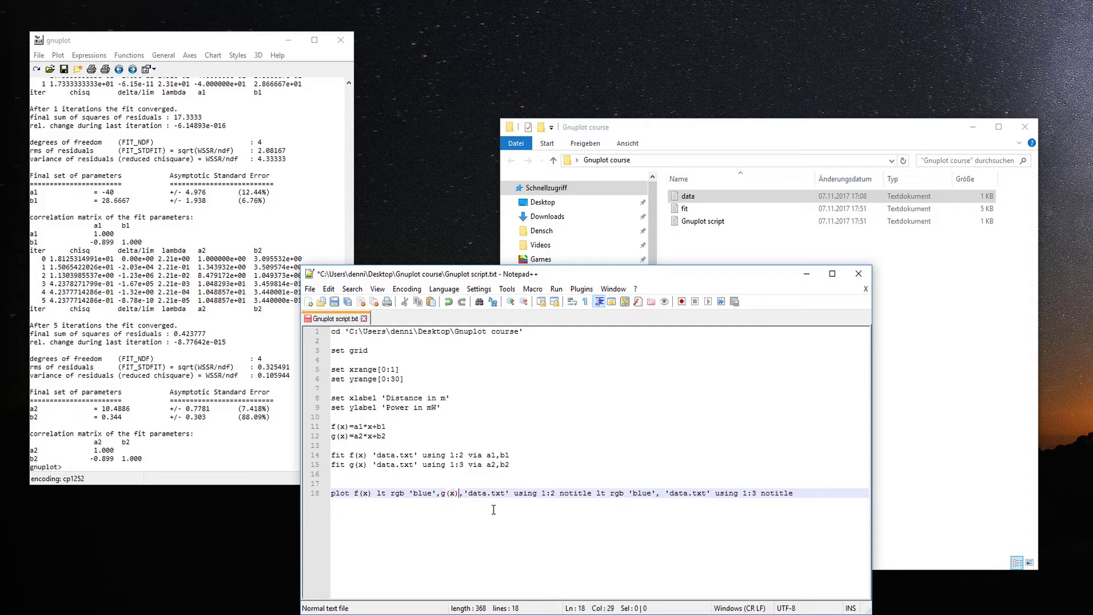
pyautogui.write('lt rgb ')
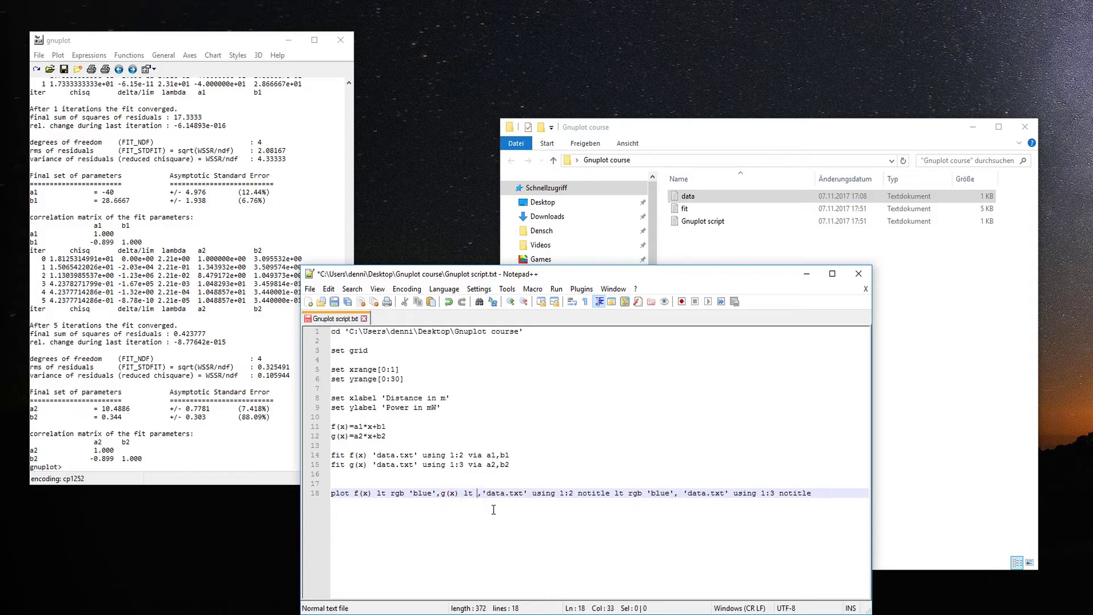
pyautogui.write("'red")
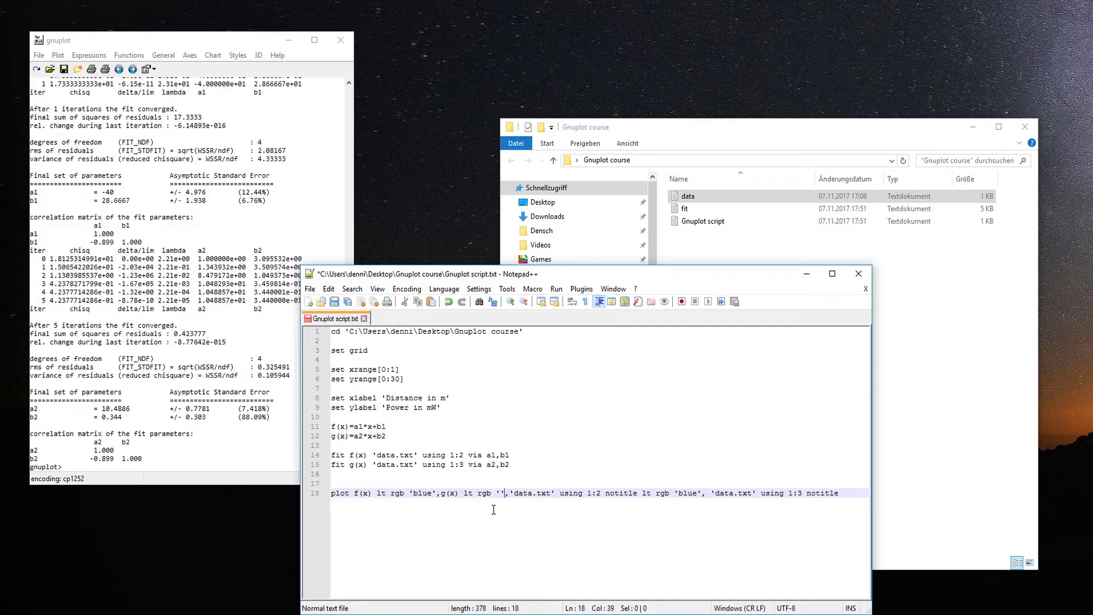
pyautogui.moveTo(463, 493); pyautogui.dragTo(519, 493)
pyautogui.hotkey('ctrl', 'c')
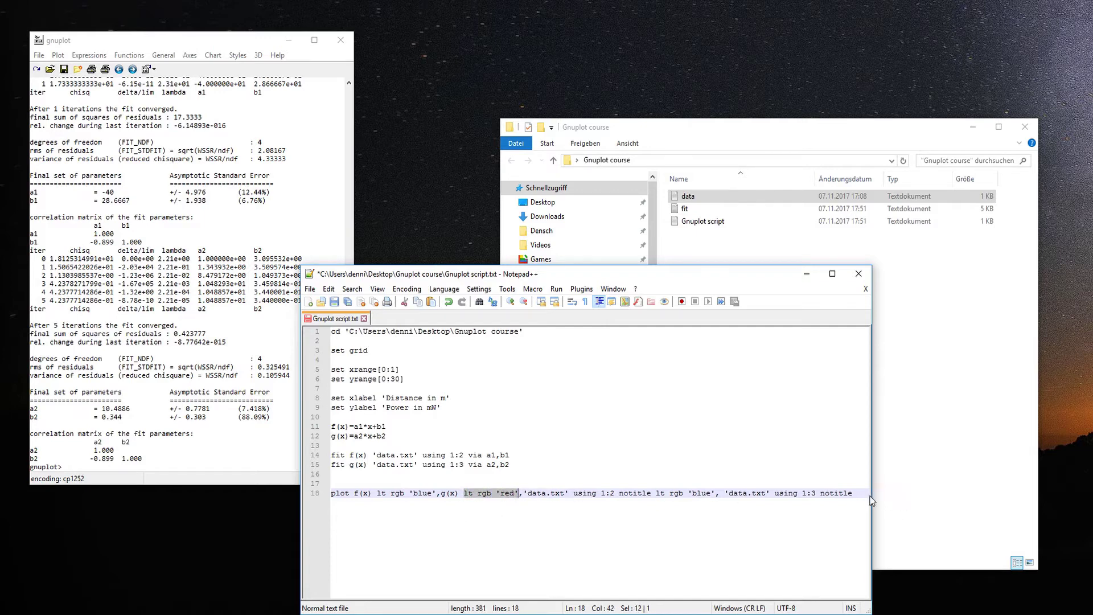
pyautogui.moveTo(871, 491); pyautogui.dragTo(940, 491)
pyautogui.click(874, 493)
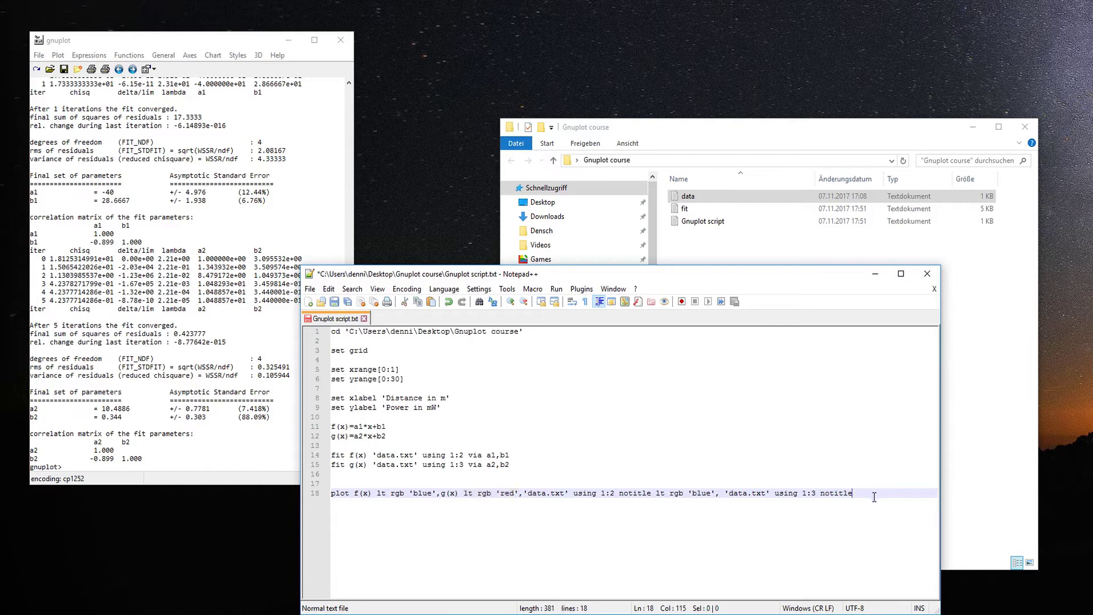
pyautogui.hotkey('ctrl', 'v')
pyautogui.click(855, 493)
pyautogui.press('End')
# Save the script and rerun it in gnuplot to redraw the coloured plot
pyautogui.hotkey('ctrl', 's')
pyautogui.click(225, 397)
pyautogui.press('Up')
pyautogui.press('Return')
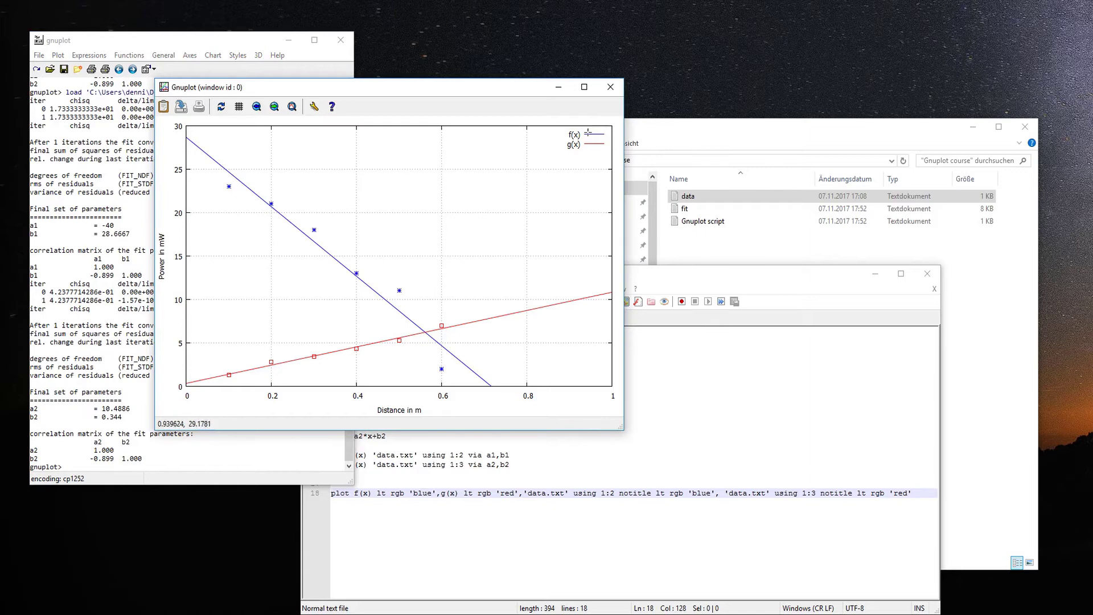
# Close the plot window showing the blue and red fitted lines
pyautogui.click(608, 93)
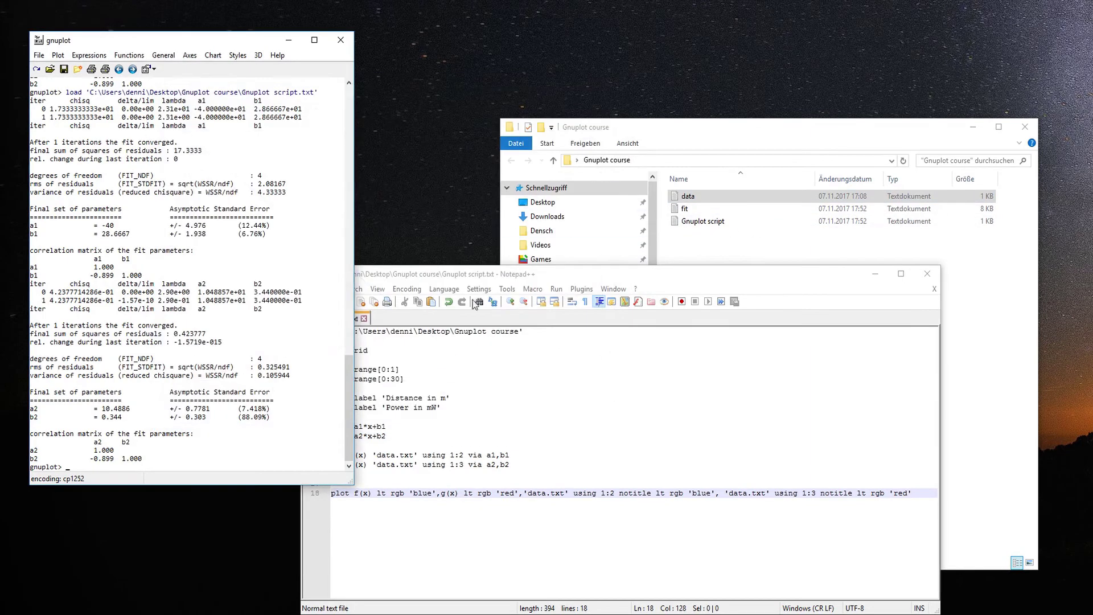
# Insert 'set terminal png' and set output 'first_graph.png' above the plot command
pyautogui.click(456, 398)
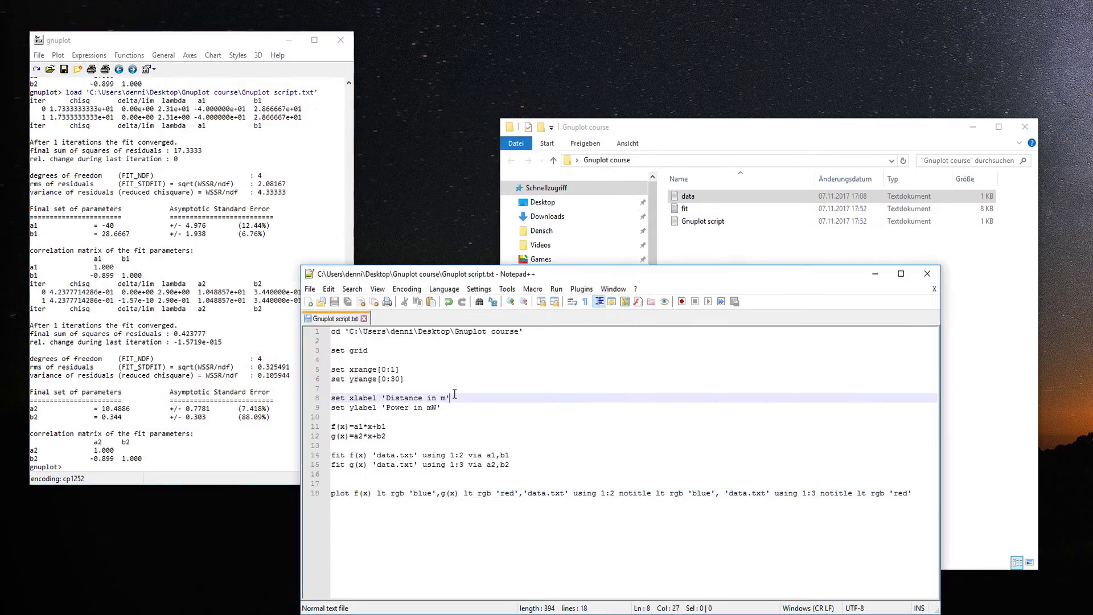
pyautogui.click(359, 476)
pyautogui.press('Return')
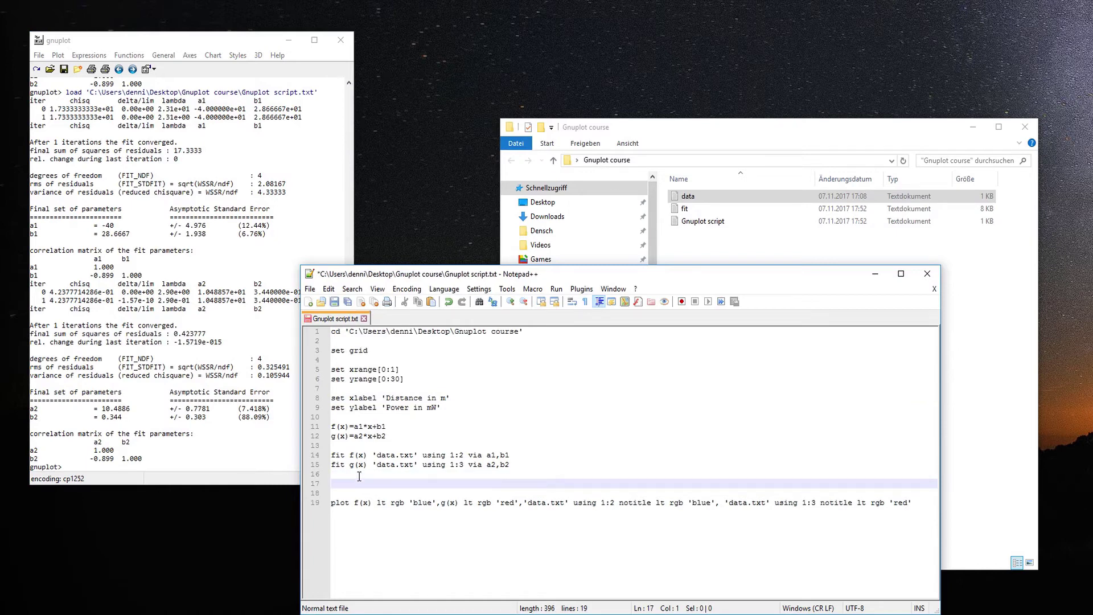
pyautogui.write('set terminal png')
pyautogui.press('Return')
pyautogui.write('s')
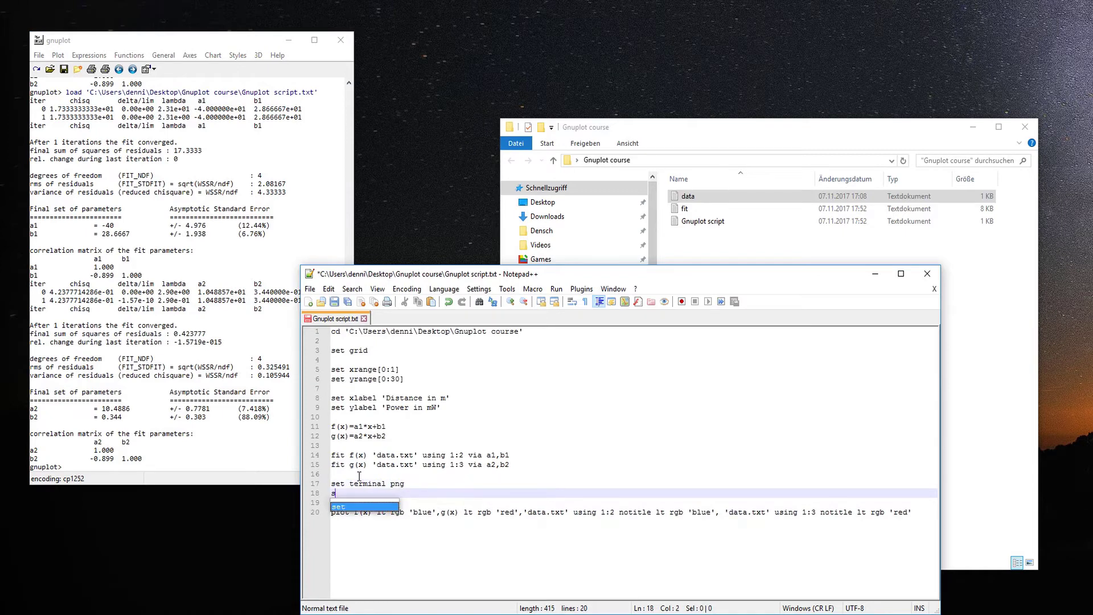
pyautogui.write('et output')
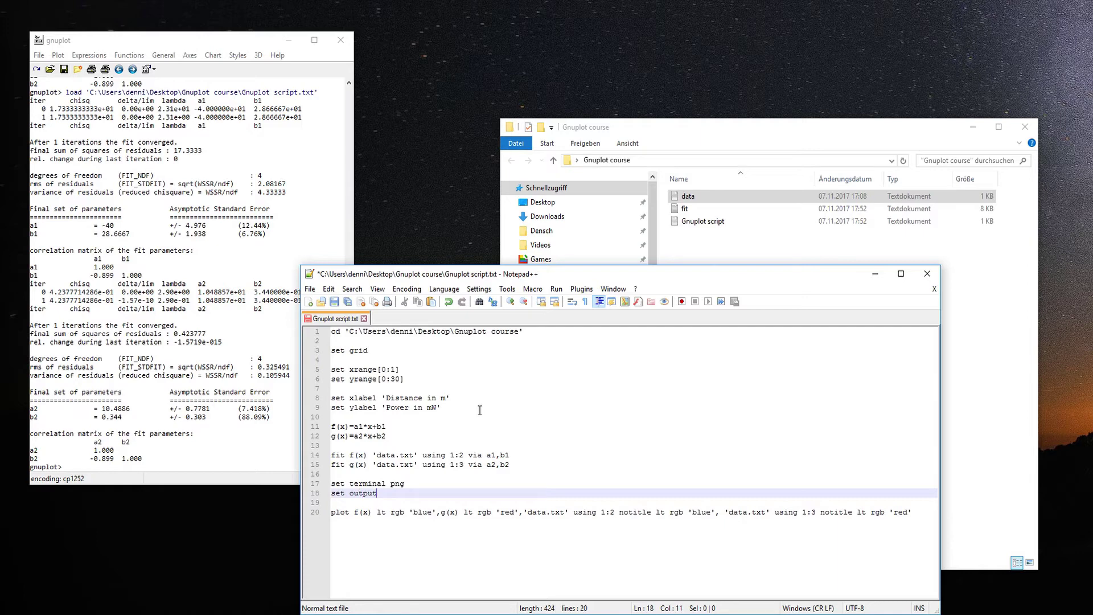
pyautogui.write(" 'first")
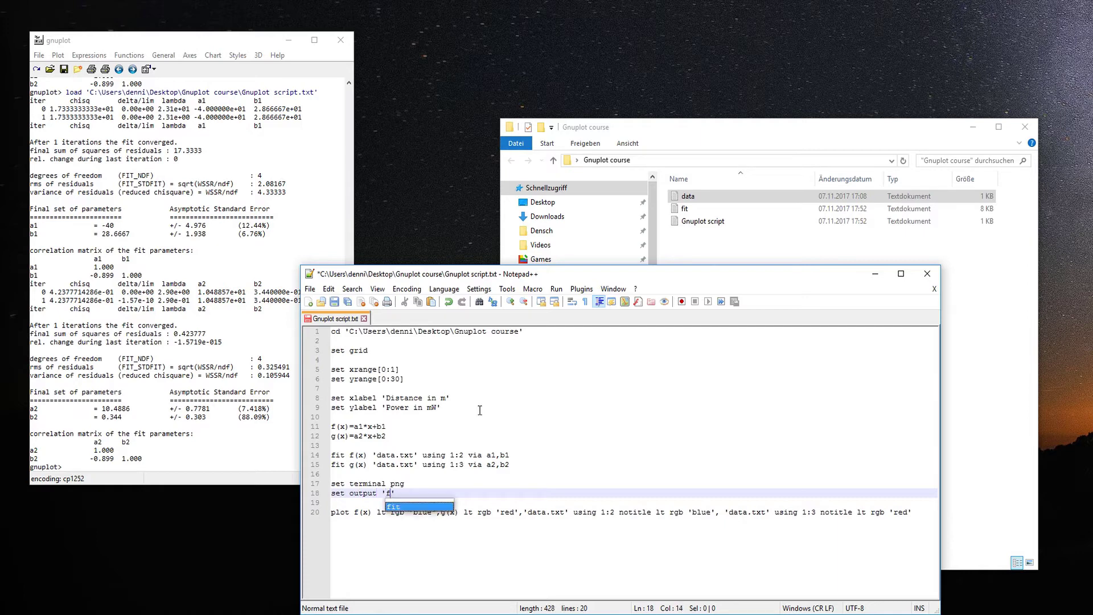
pyautogui.write('_graph,.')
pyautogui.press('BackSpace')
pyautogui.press('BackSpace')
pyautogui.write('.png')
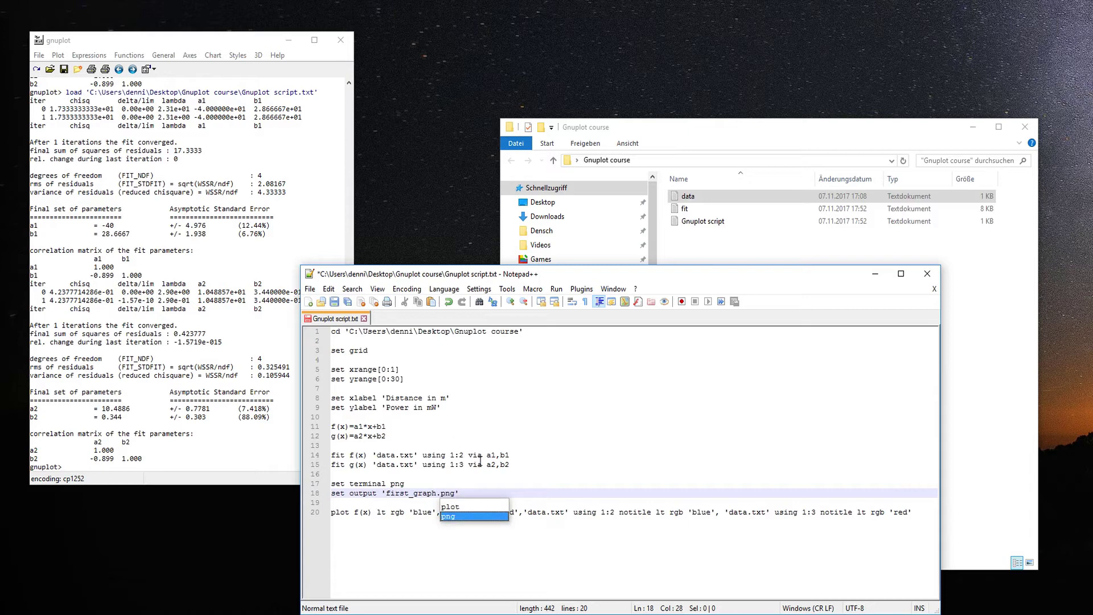
pyautogui.click(507, 492)
# Save the script and reload it in gnuplot to write the PNG
pyautogui.hotkey('ctrl', 's')
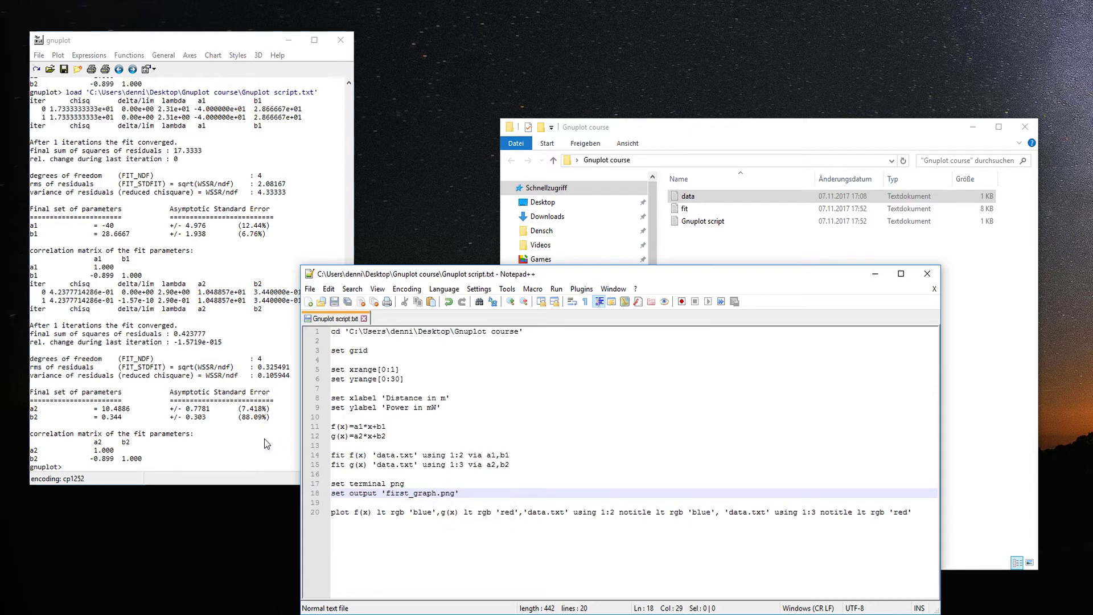
pyautogui.click(264, 439)
pyautogui.press('Up')
pyautogui.press('Return')
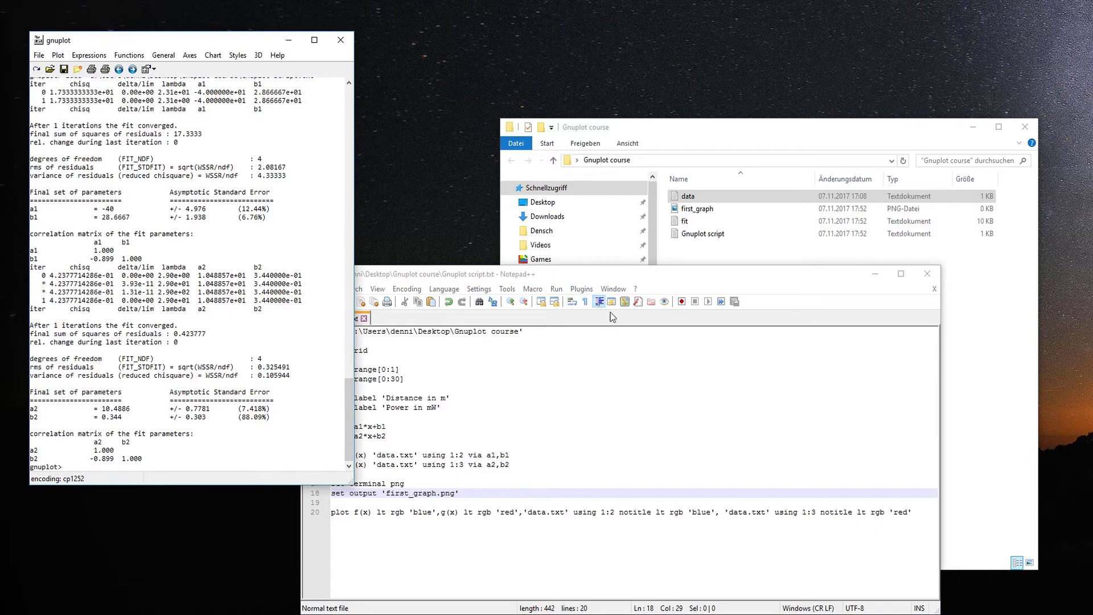
# Try opening first_graph.png in Photos, close it after the permission error, and quit gnuplot
pyautogui.click(677, 213)
pyautogui.click(689, 210)
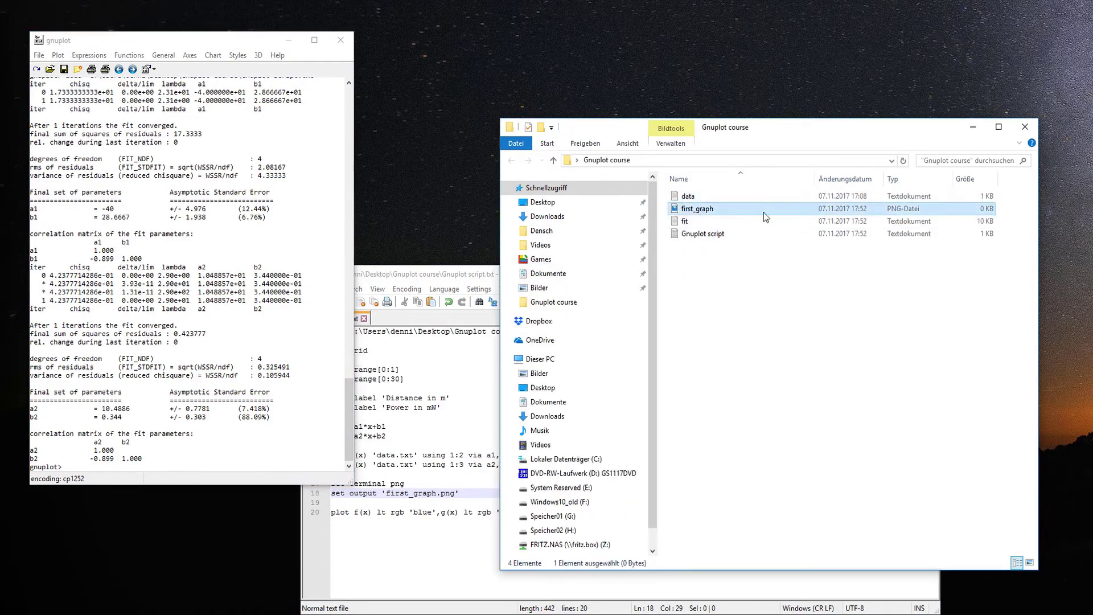
pyautogui.doubleClick(712, 210)
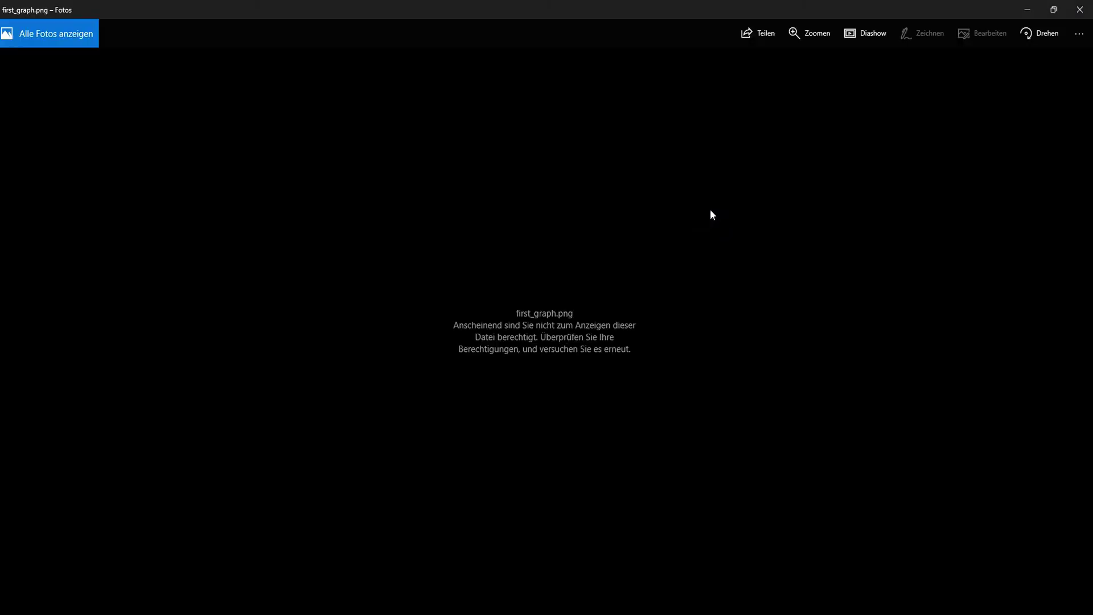
pyautogui.click(1080, 10)
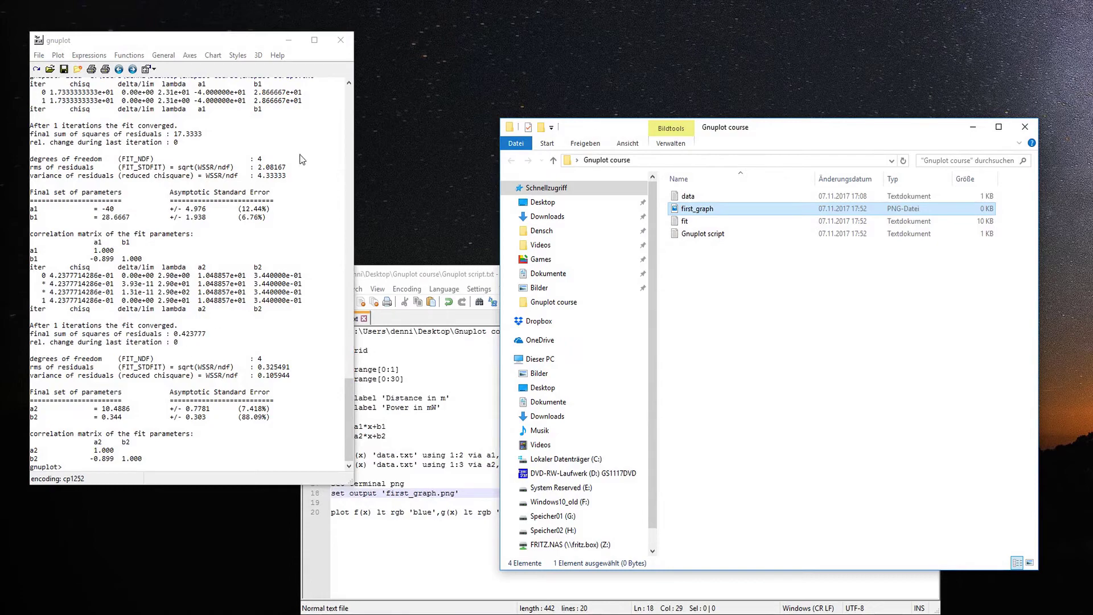
pyautogui.click(341, 43)
pyautogui.click(341, 41)
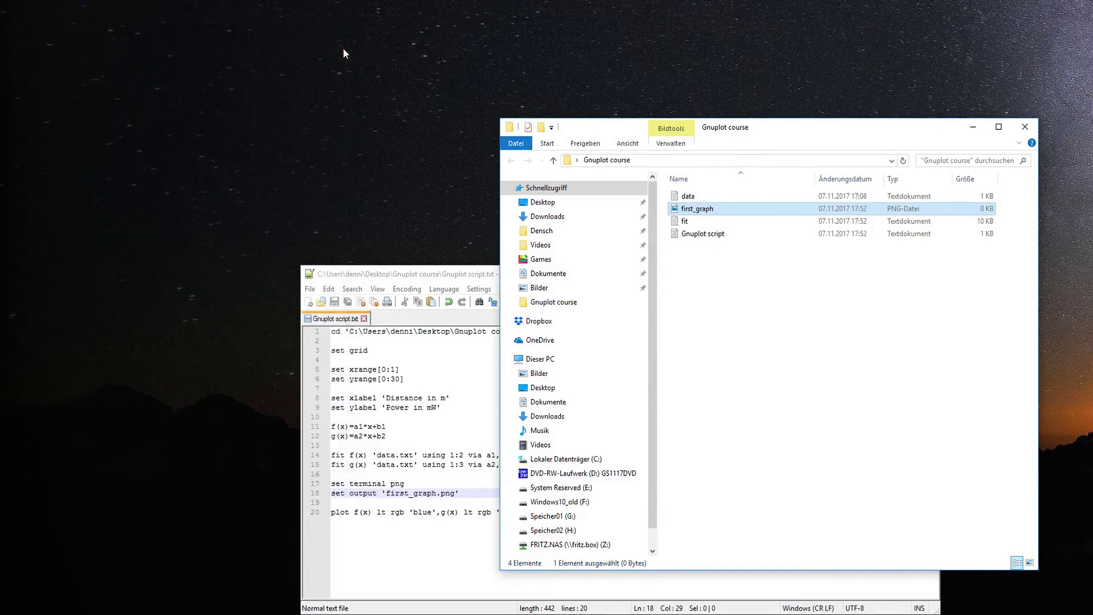
# View the 7 KB first_graph.png in Photos, then append size to the set terminal png line
pyautogui.doubleClick(697, 210)
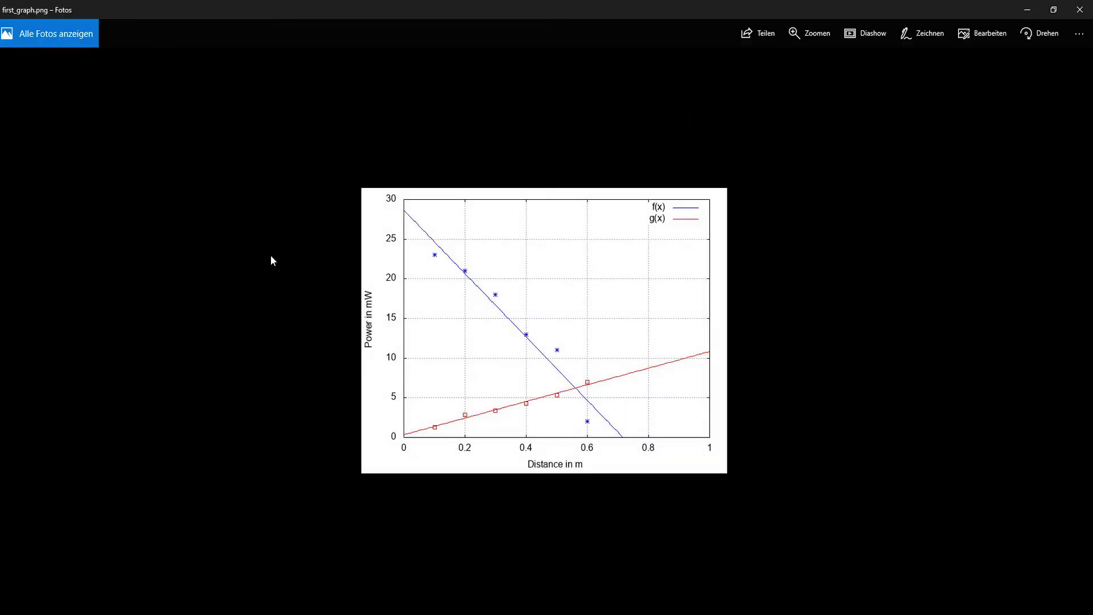
pyautogui.click(1082, 16)
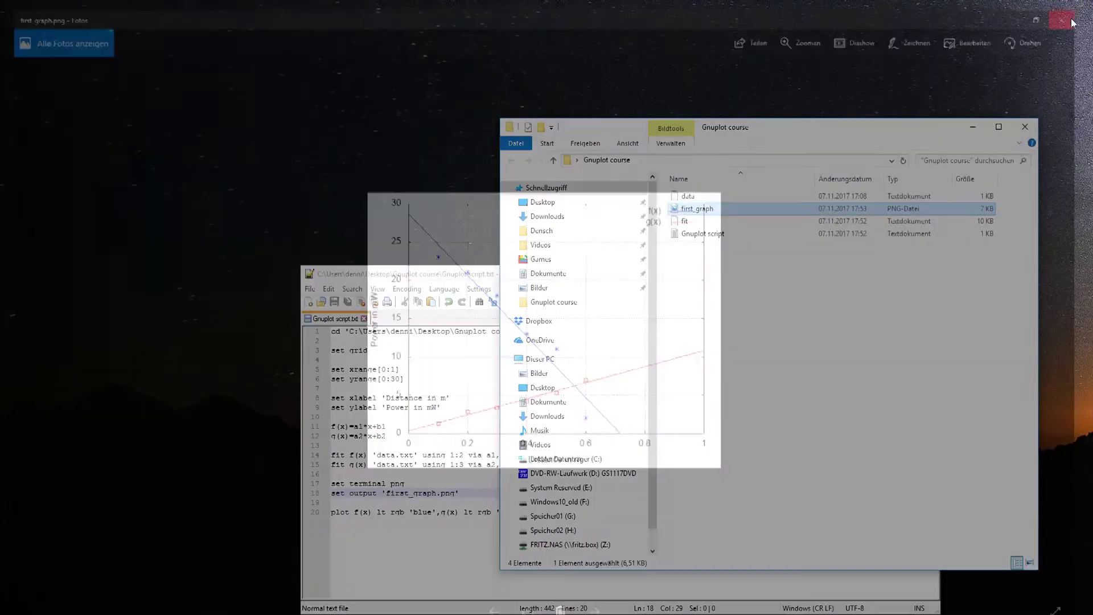
pyautogui.click(442, 501)
pyautogui.click(421, 484)
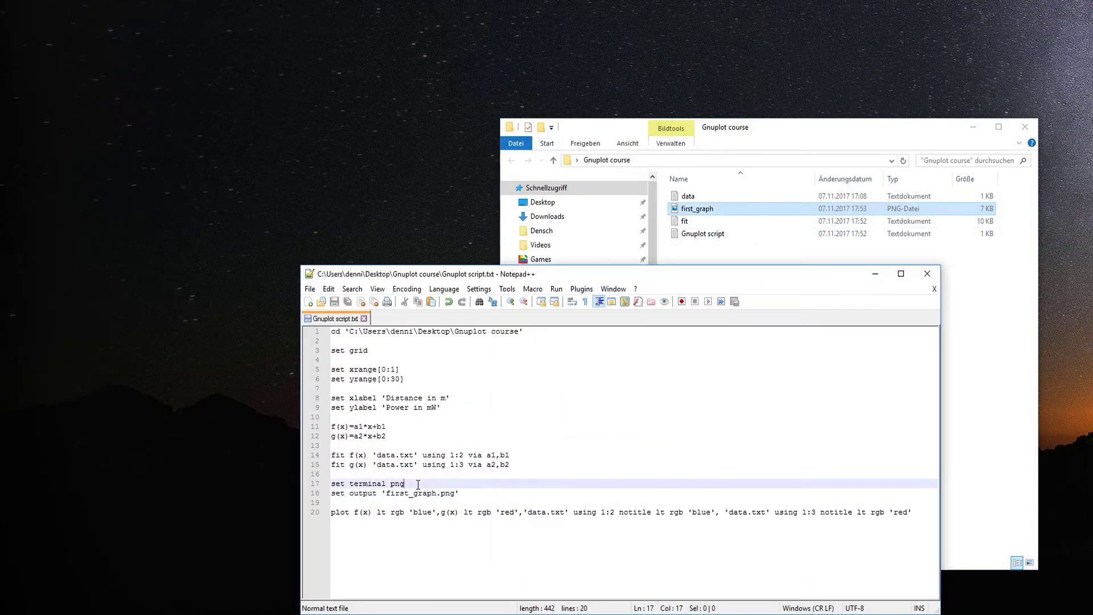
pyautogui.write('size')
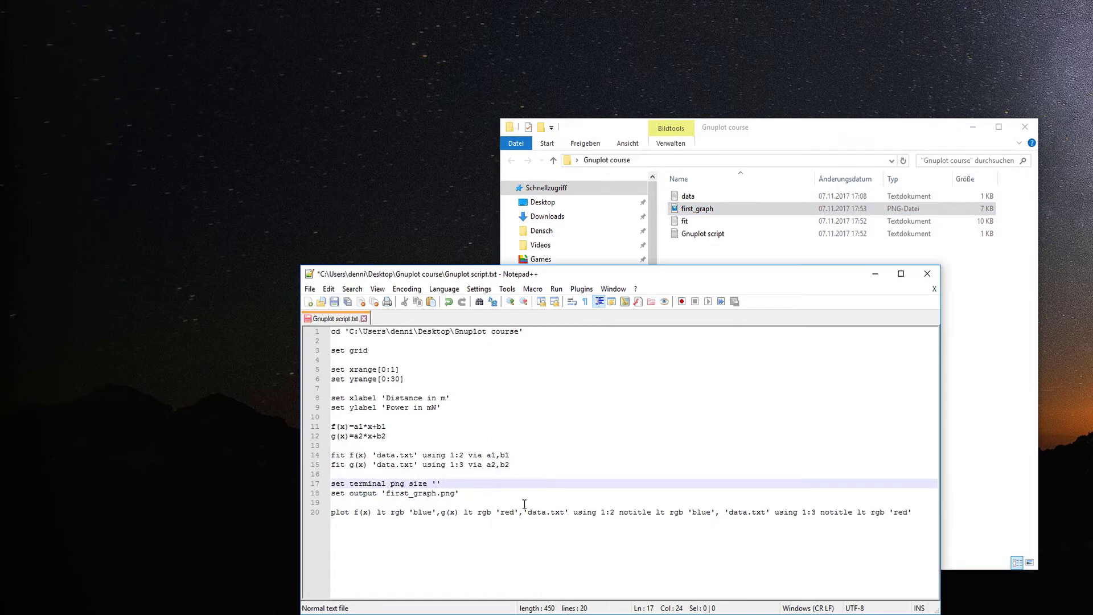
# Set the PNG terminal size to '1024,786', save the script, and place a fresh gnuplot console on the left
pyautogui.write('24,786')
pyautogui.hotkey('ctrl', 's')
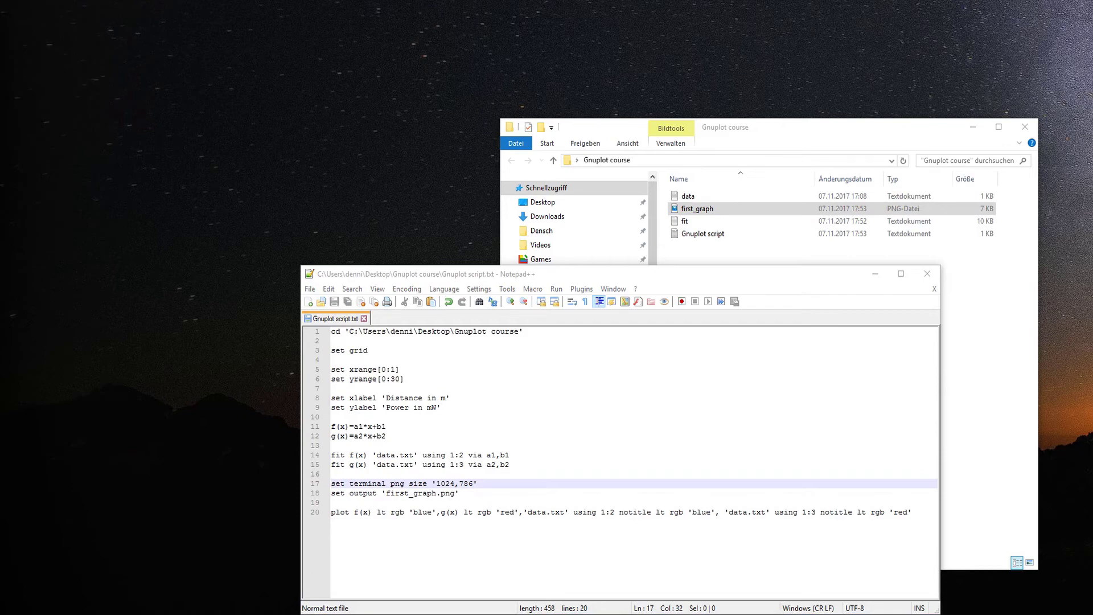
pyautogui.moveTo(897, 120); pyautogui.dragTo(279, 98)
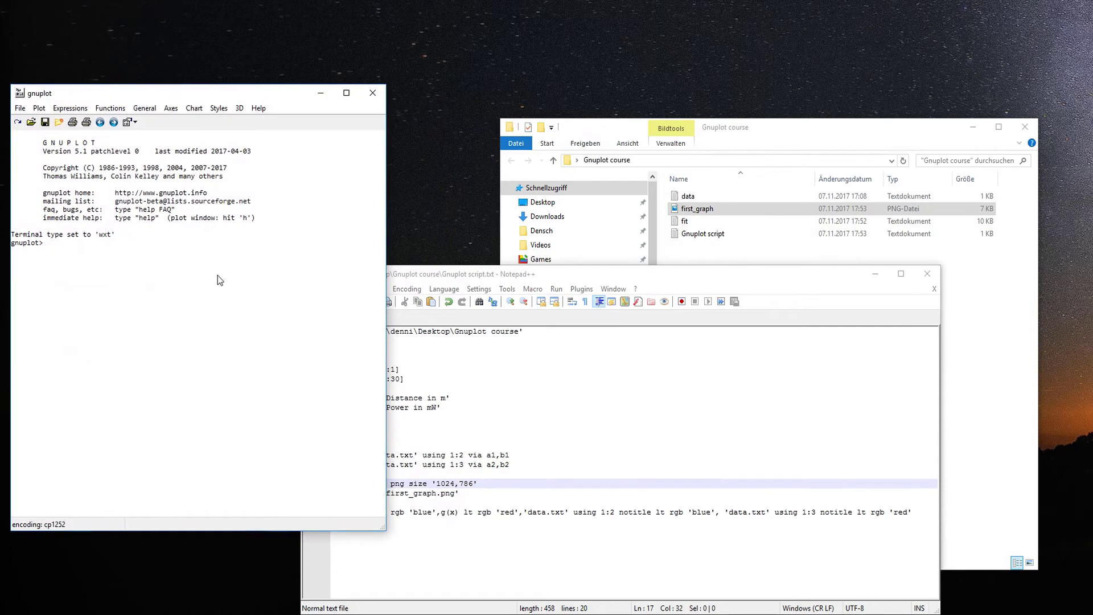
# Run the load command for 'Gnuplot script.txt' to refit f(x) and g(x) and write the resized graph
pyautogui.write("load 'C:\\Users\\denni\\Desktop\\Gnuplot course\\Gnuplot script.txt'")
pyautogui.press('Return')
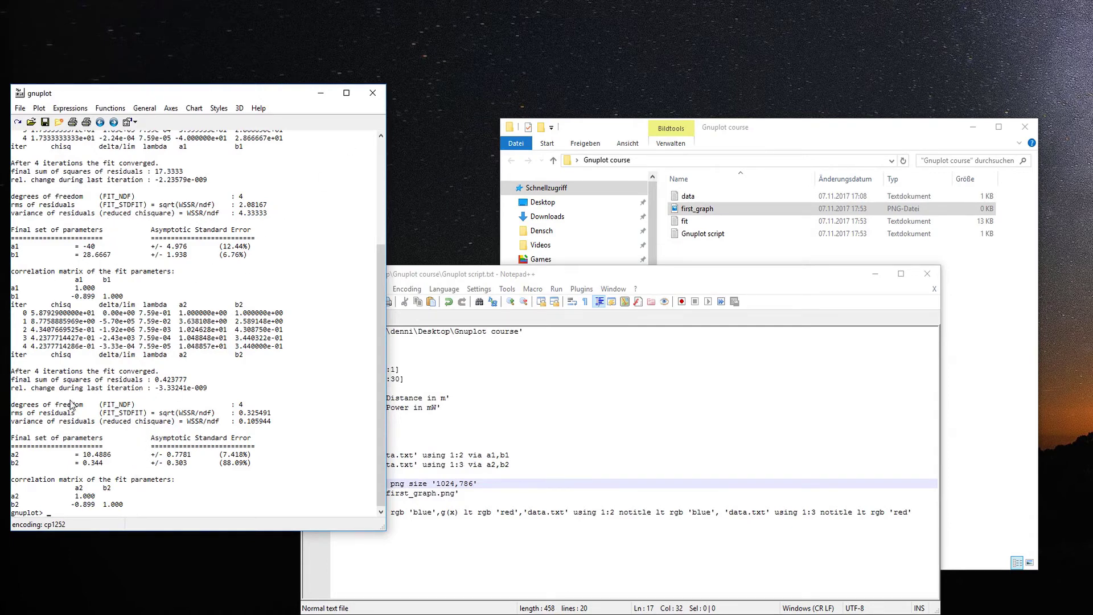
# Close gnuplot, view the regenerated 8 KB first_graph.png in Photos, then select the fit log
pyautogui.click(372, 93)
pyautogui.doubleClick(702, 204)
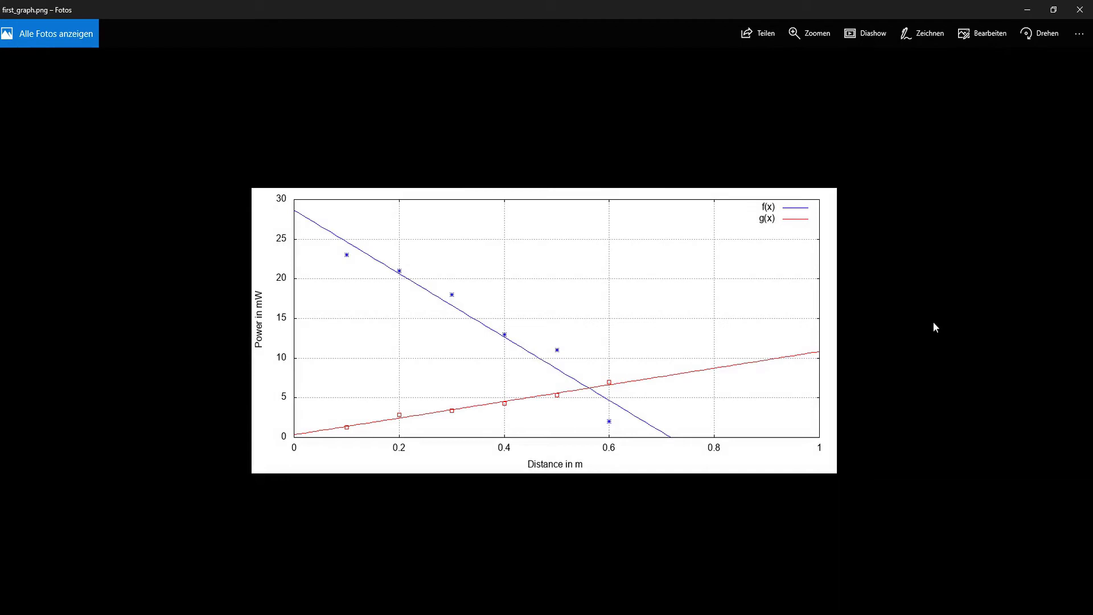
pyautogui.click(1080, 10)
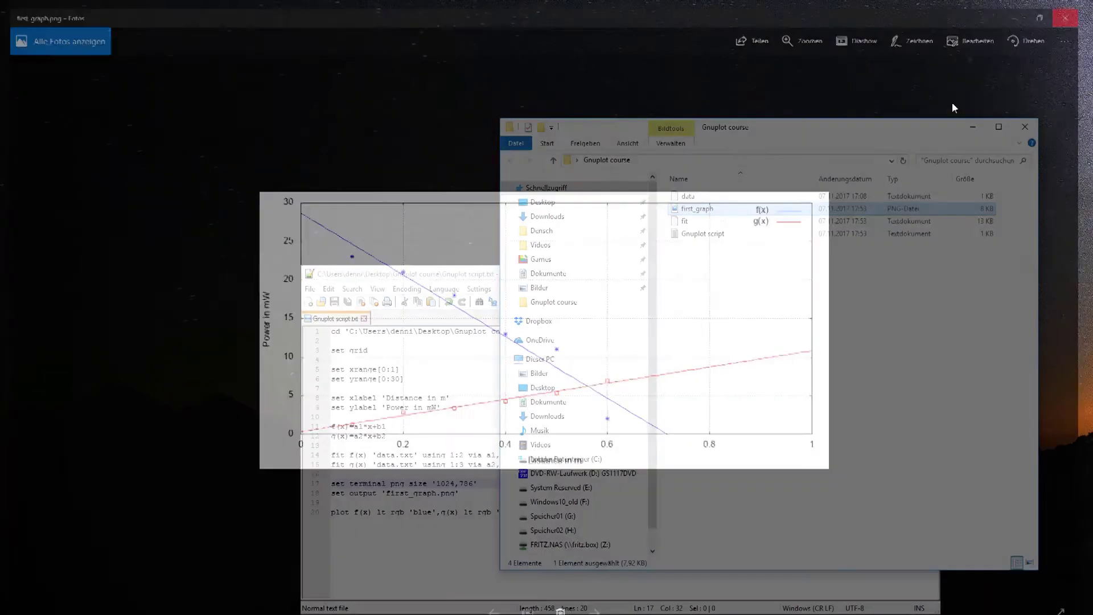
pyautogui.click(682, 222)
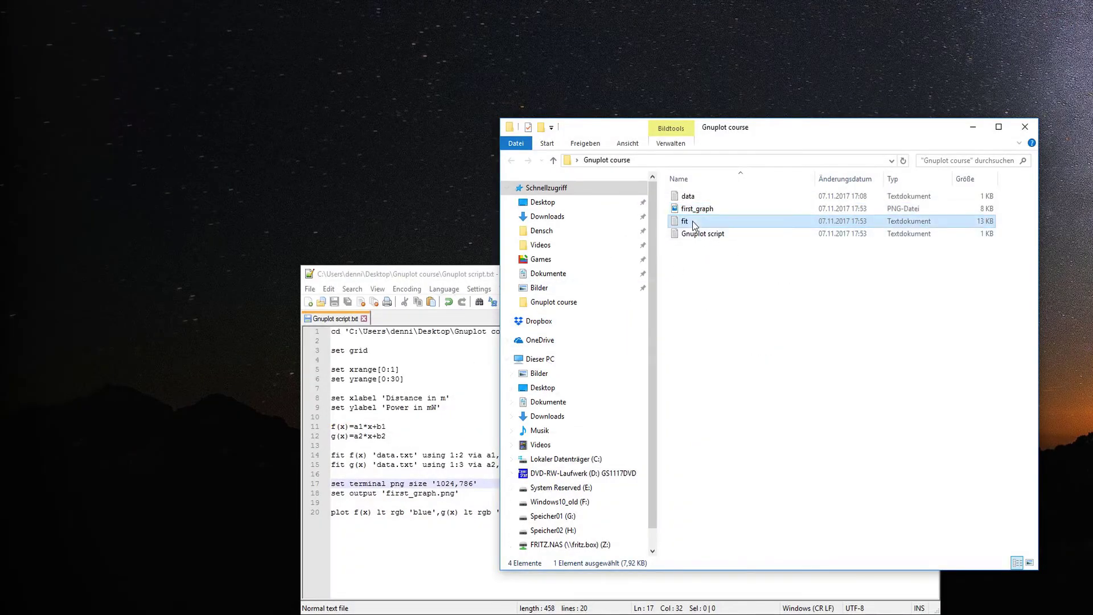
# Read a1=-40, b1=28.6667, a2=10.4886, b2=0.344 in the fit log, then reopen the Gnuplot script
pyautogui.doubleClick(680, 222)
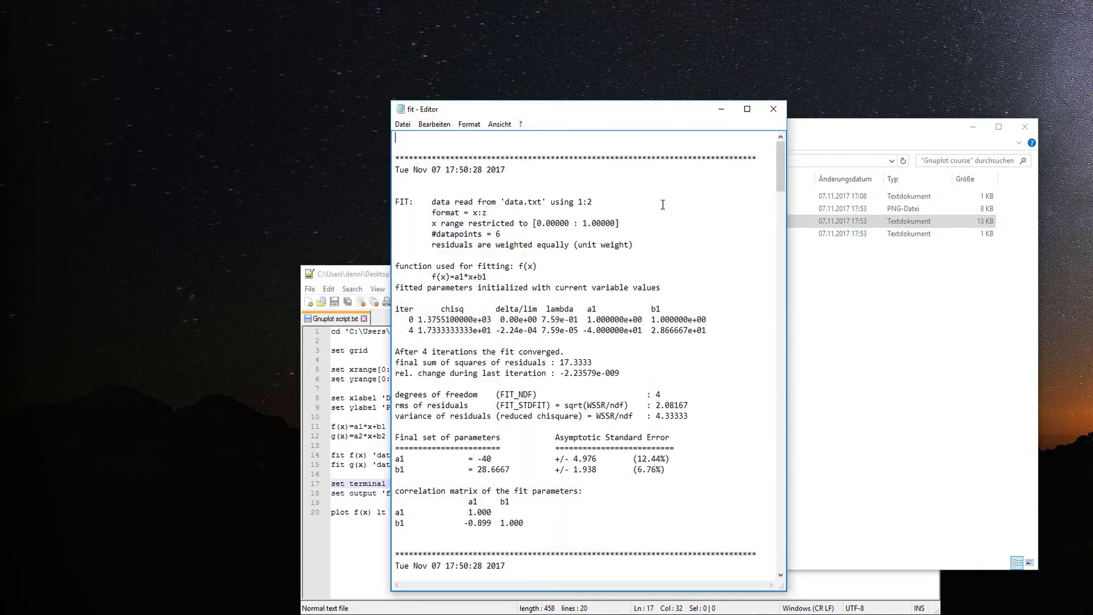
pyautogui.moveTo(542, 115); pyautogui.dragTo(216, 88)
pyautogui.moveTo(437, 153); pyautogui.dragTo(436, 534)
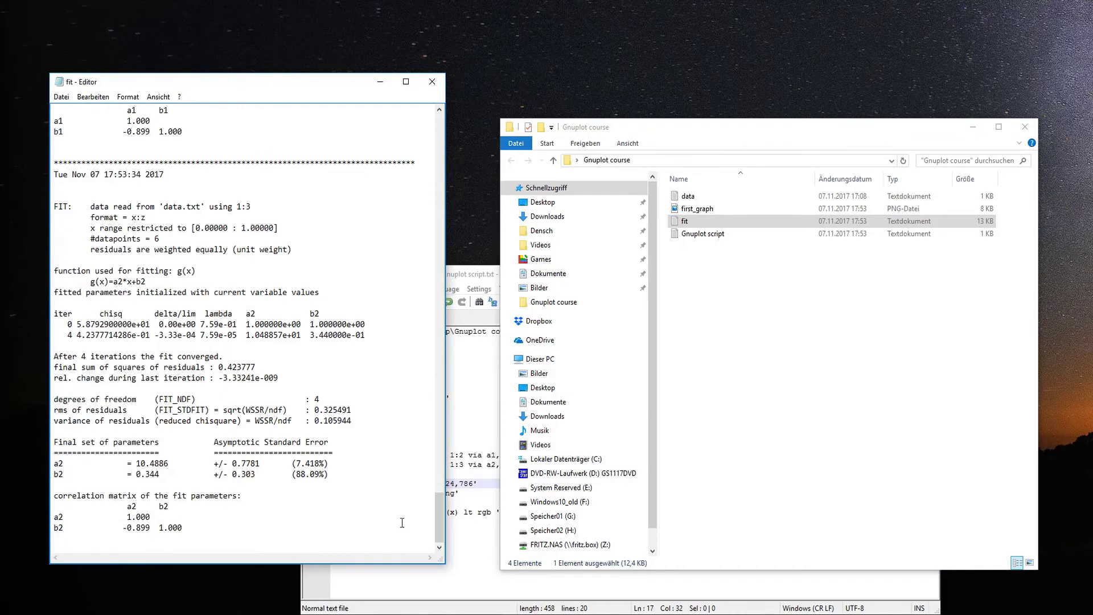
pyautogui.moveTo(132, 463); pyautogui.dragTo(329, 475)
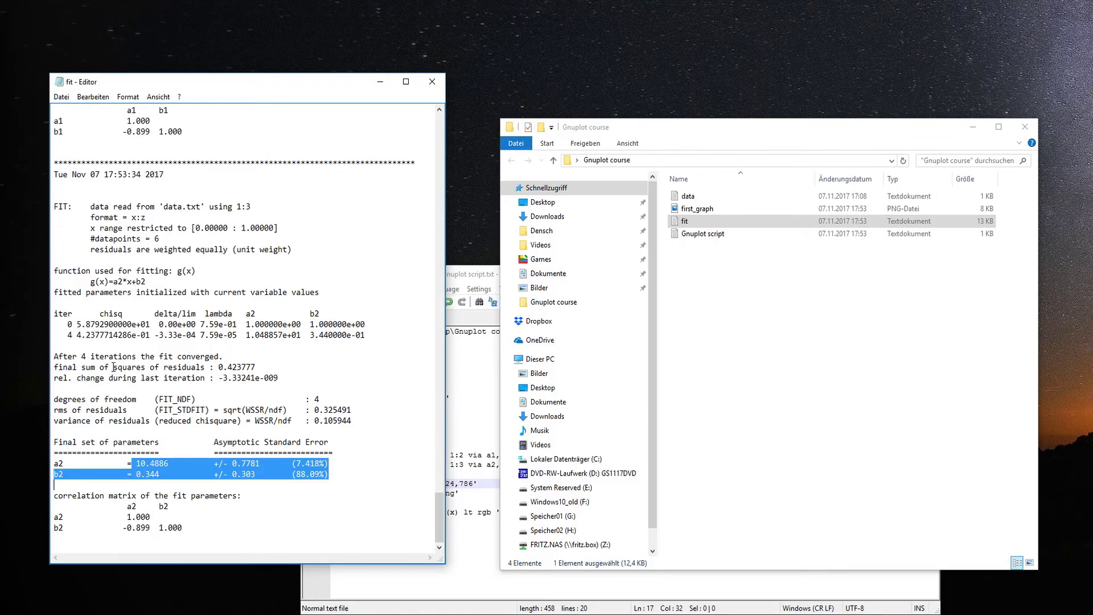
pyautogui.scroll(3, 113, 368)
pyautogui.moveTo(56, 161); pyautogui.dragTo(325, 175)
pyautogui.scroll(1, 362, 290)
pyautogui.click(375, 209)
pyautogui.doubleClick(706, 238)
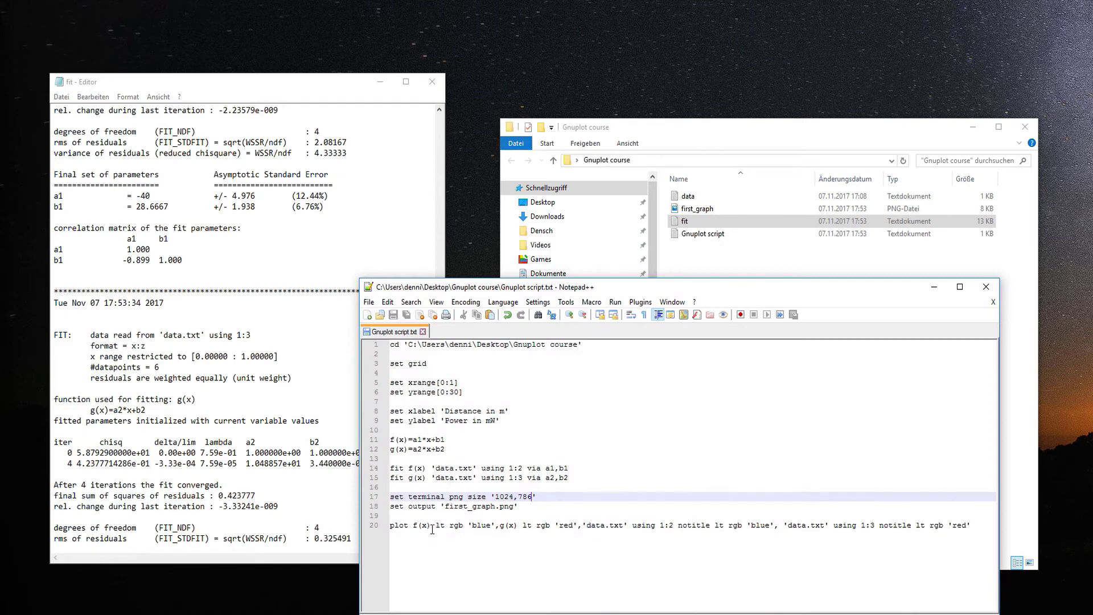
# Title the f(x) curve 'f(x)=-40x+28.7' on the line 20 plot command
pyautogui.click(494, 526)
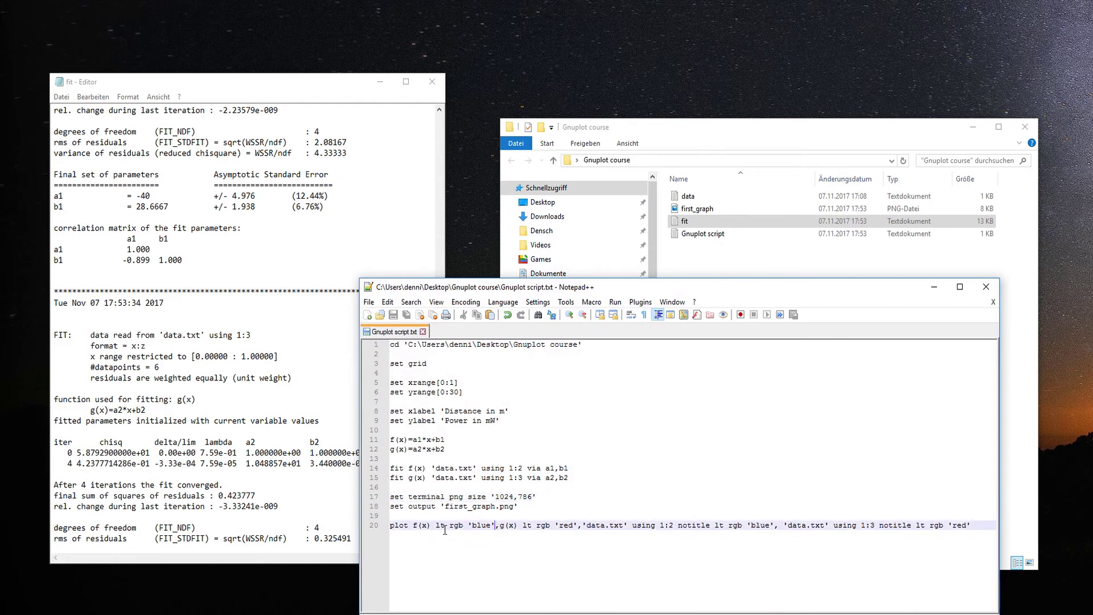
pyautogui.write("title ''")
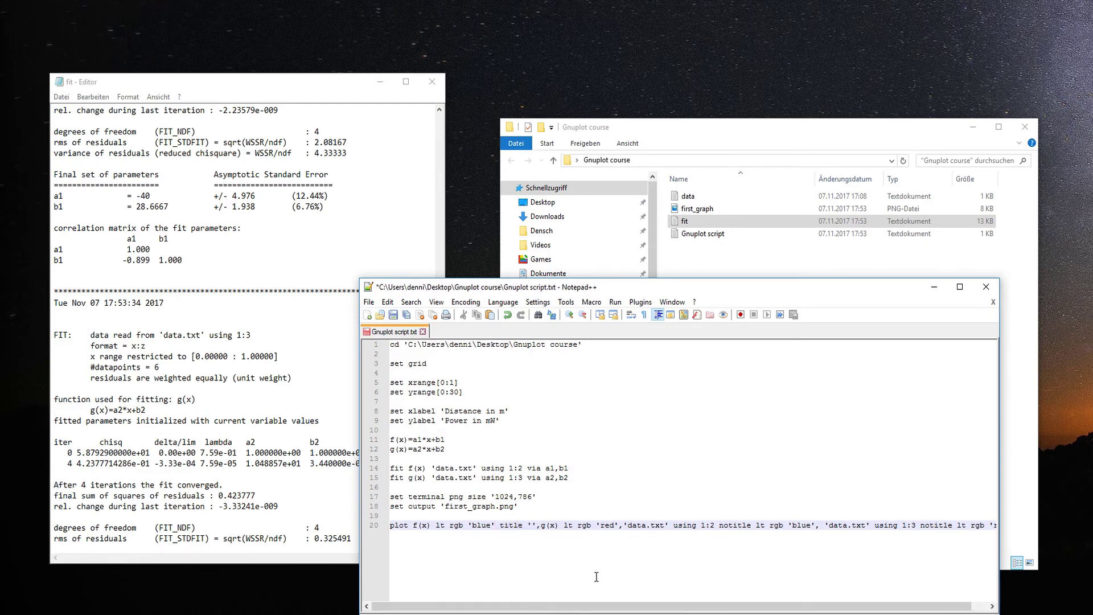
pyautogui.write('f(x)')
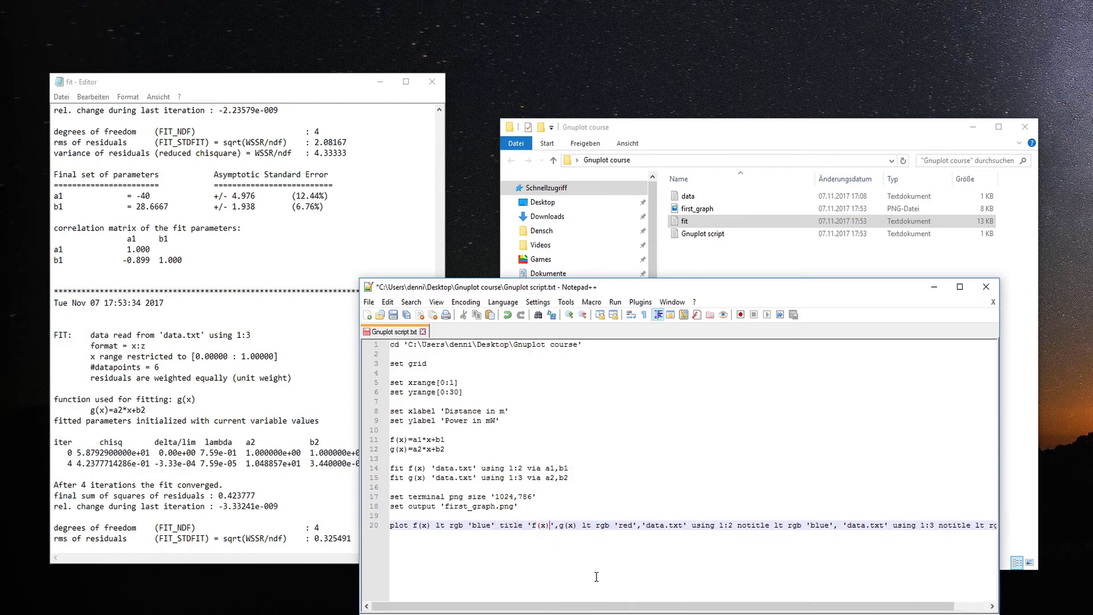
pyautogui.write('=')
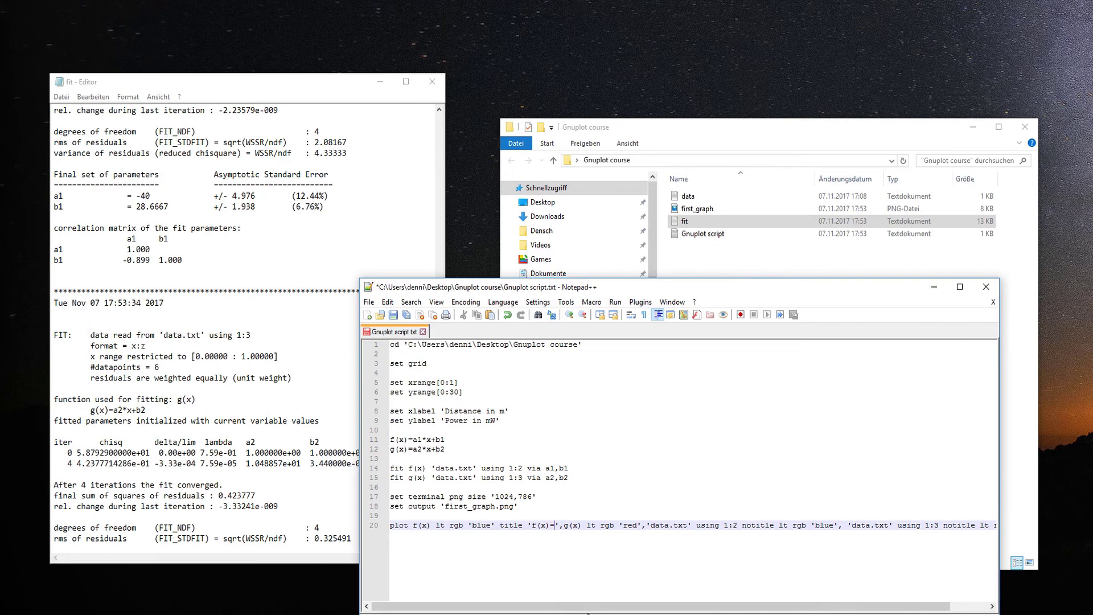
pyautogui.write('-')
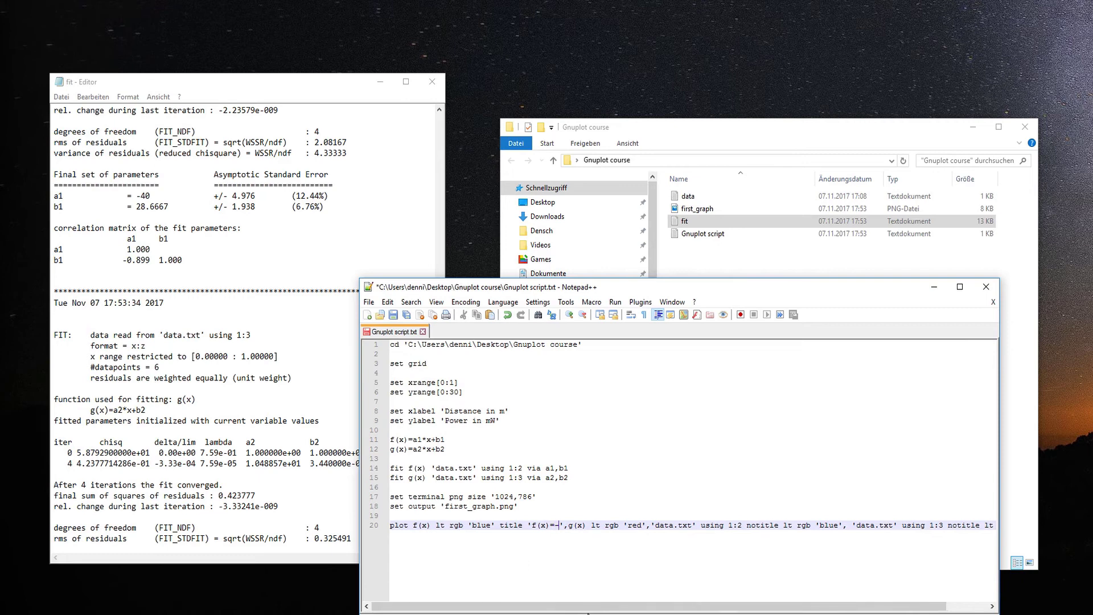
pyautogui.write('40x')
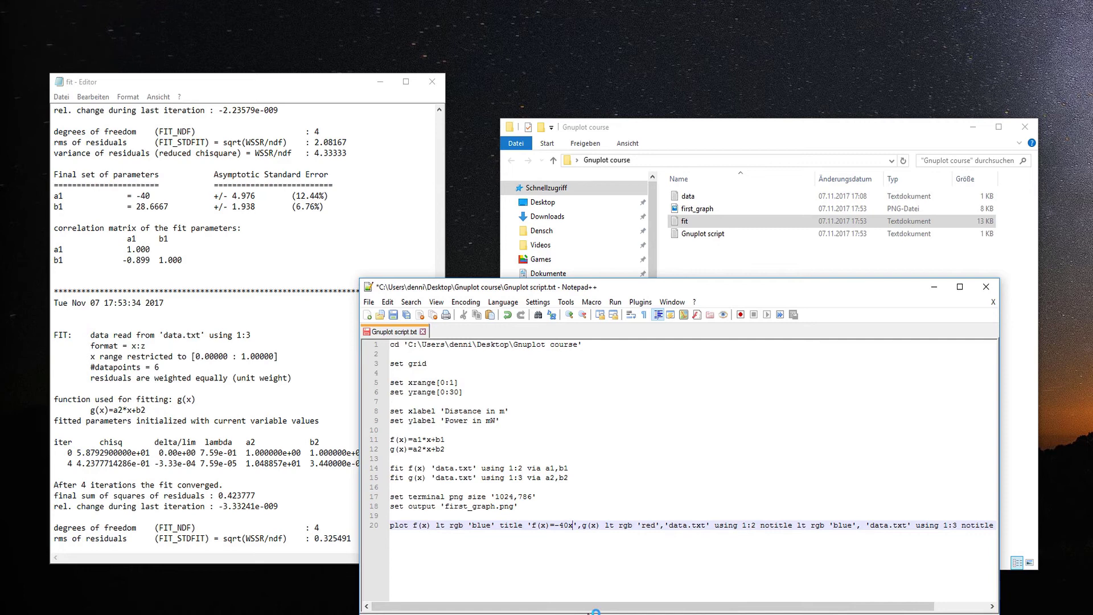
pyautogui.write('+')
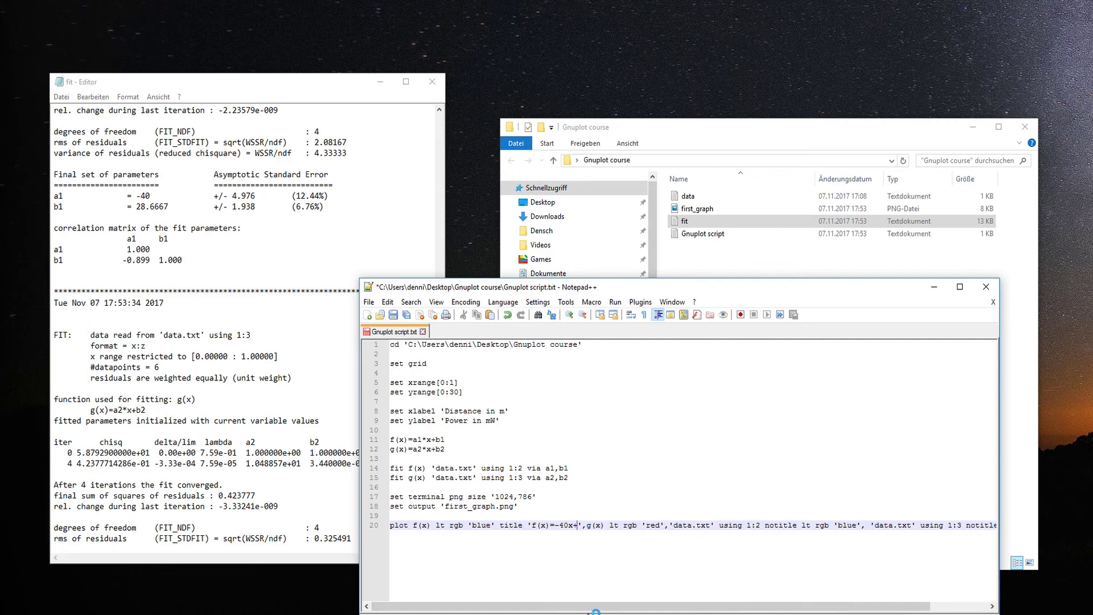
pyautogui.write('28')
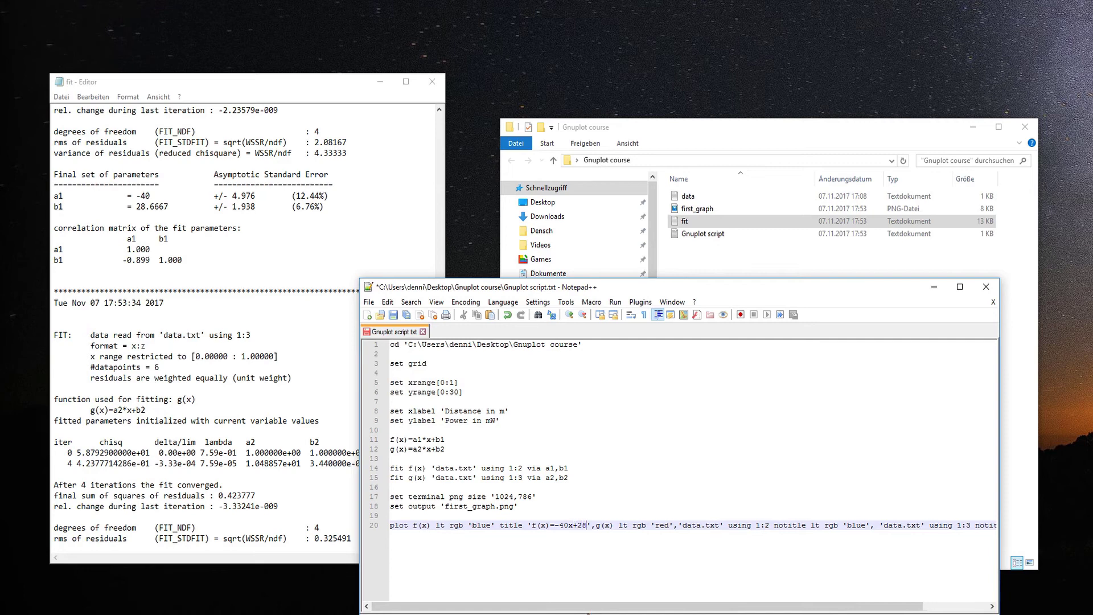
pyautogui.write('.7')
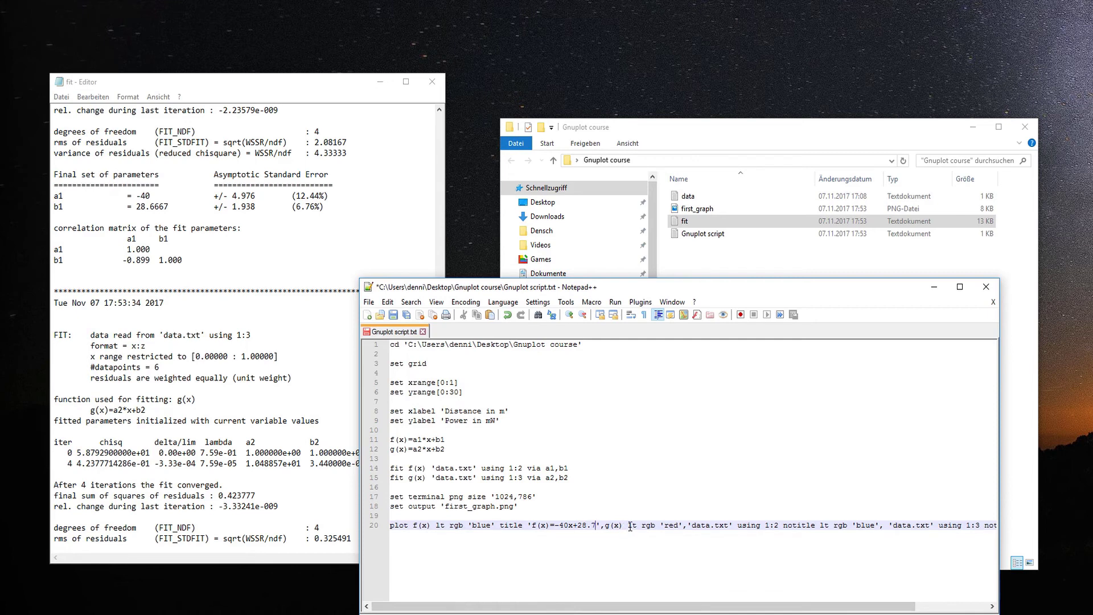
# Add title 'g(x)=10.5x+0.03' after g(x)'s red colour, checking the fit log, and save the script
pyautogui.click(684, 525)
pyautogui.write('title ')
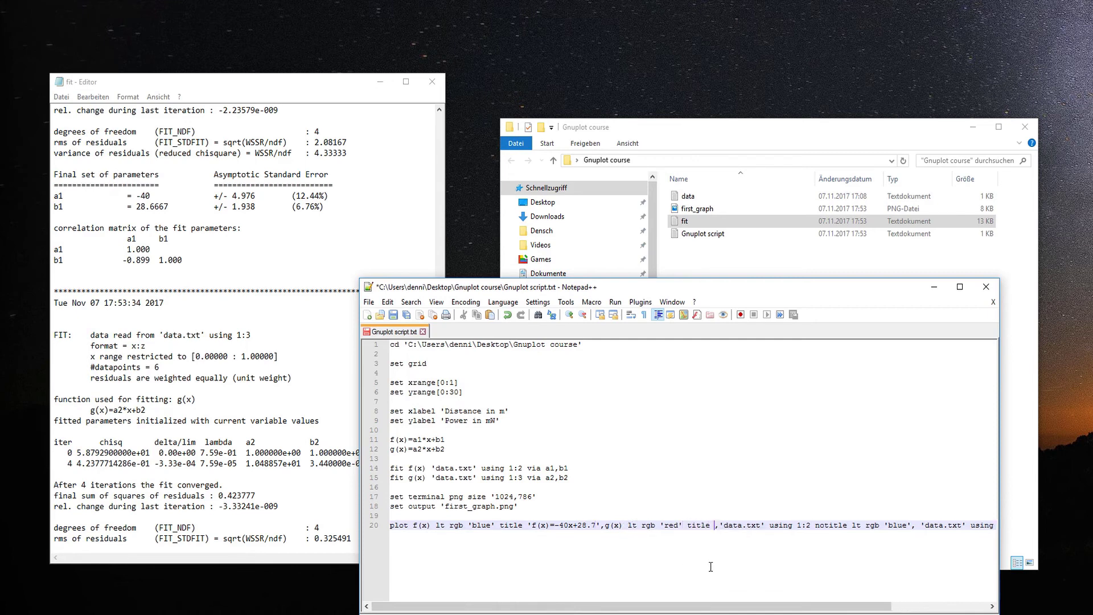
pyautogui.write("''g(x)=")
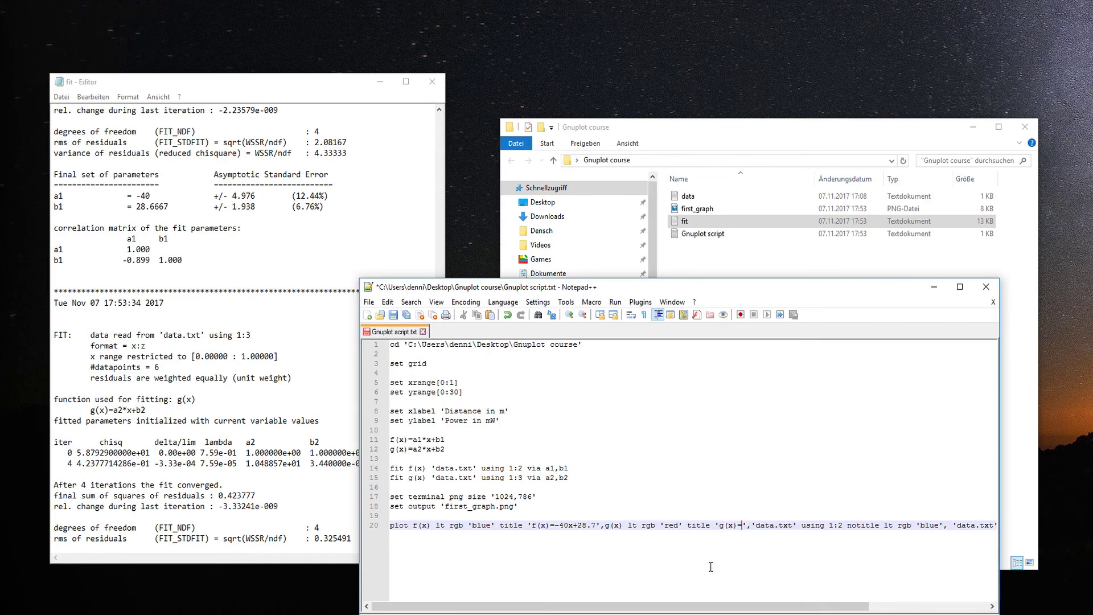
pyautogui.click(194, 506)
pyautogui.scroll(-4, 193, 506)
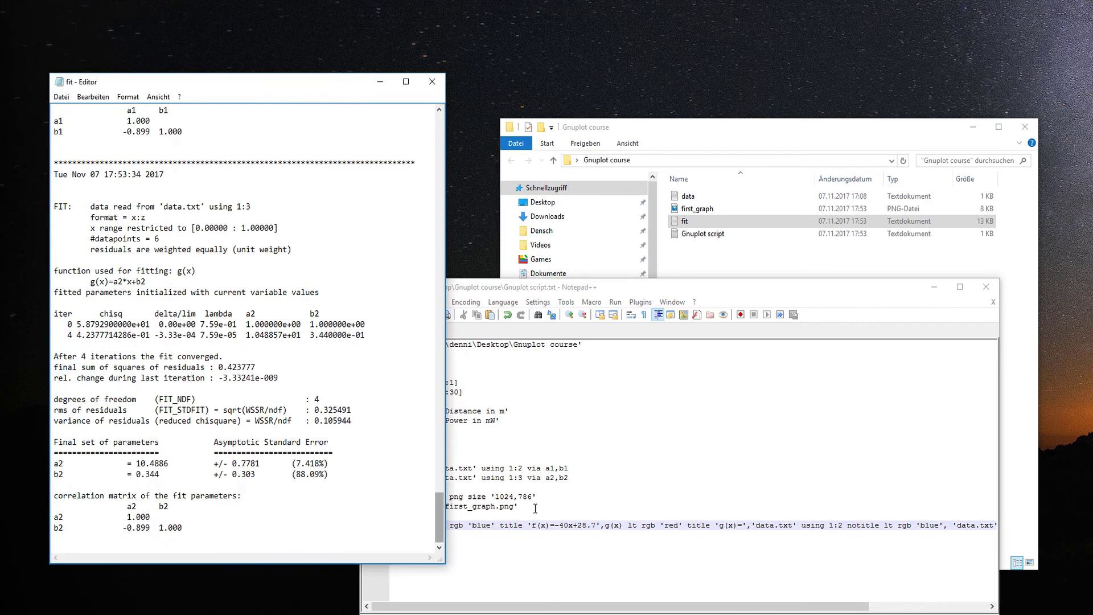
pyautogui.click(745, 525)
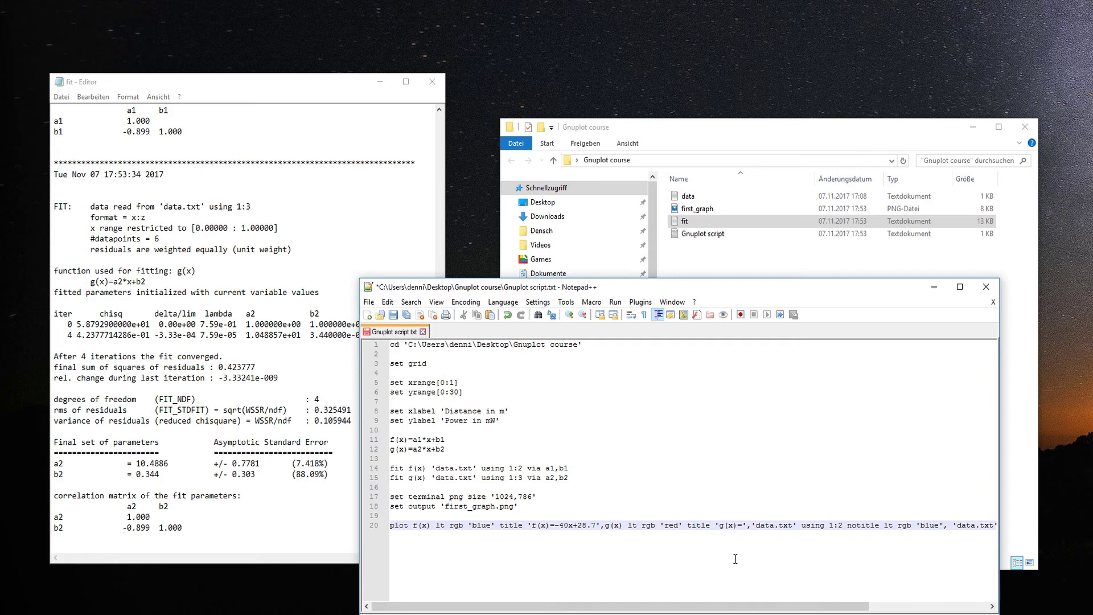
pyautogui.write('10')
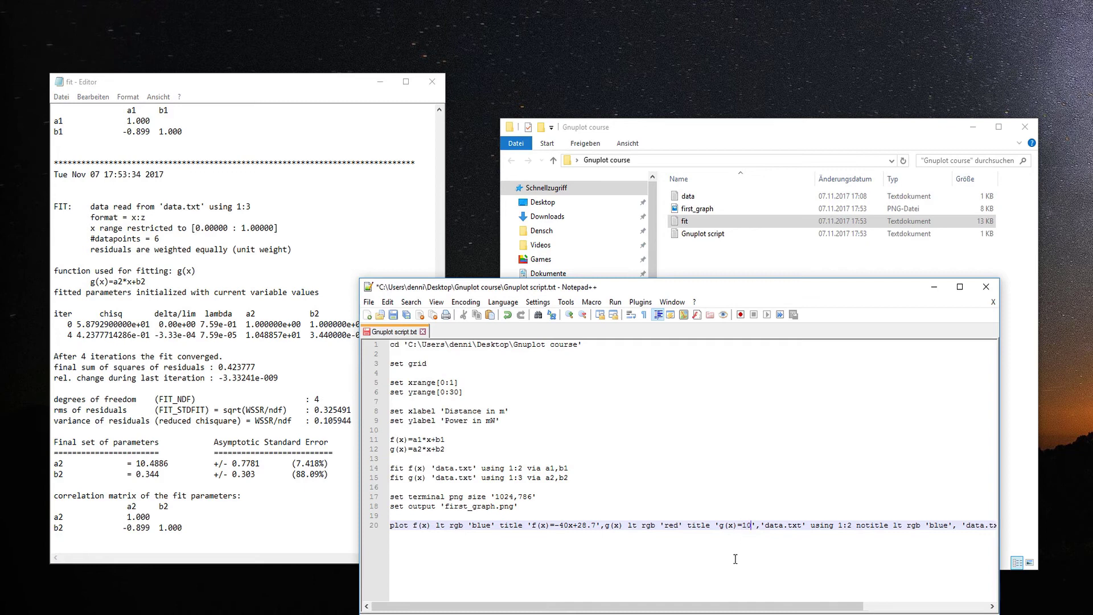
pyautogui.write('.5')
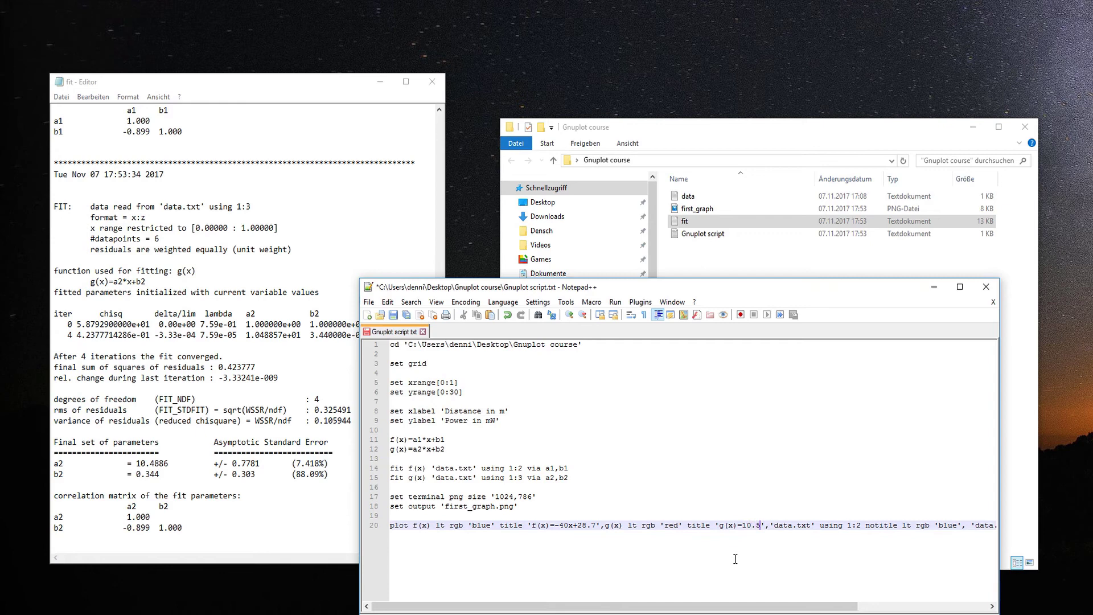
pyautogui.write('x')
pyautogui.write('+0.0')
pyautogui.write('3')
pyautogui.write('3')
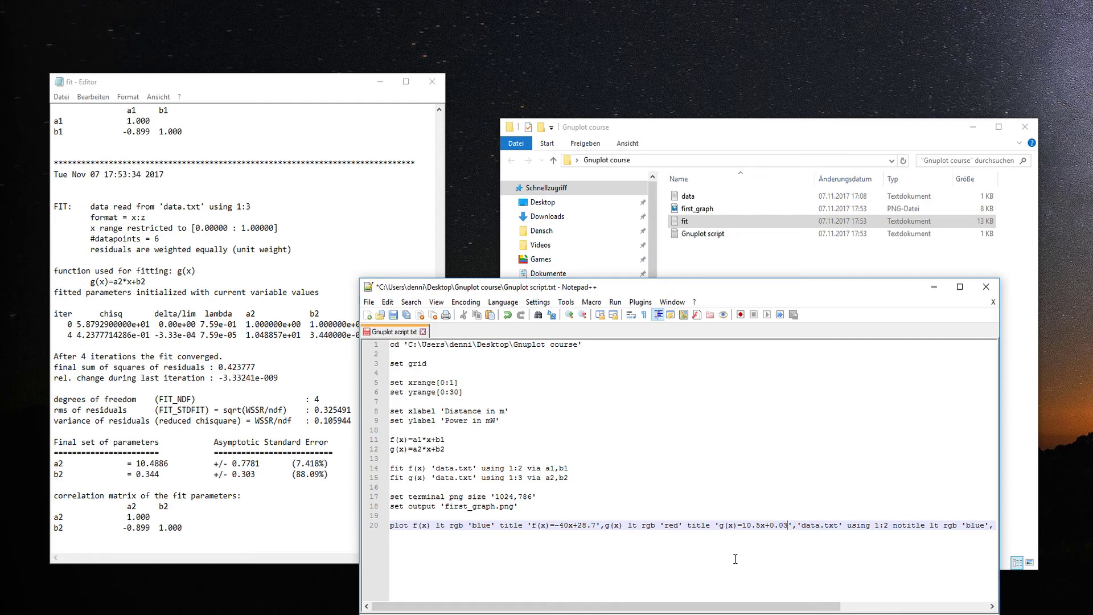
pyautogui.hotkey('ctrl', 's')
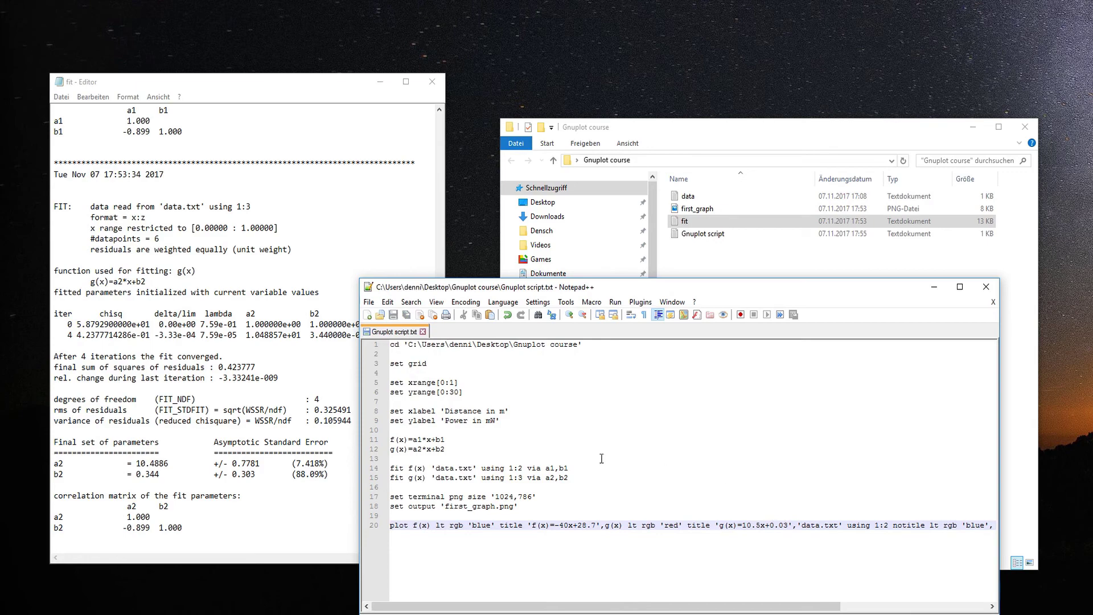
pyautogui.click(193, 452)
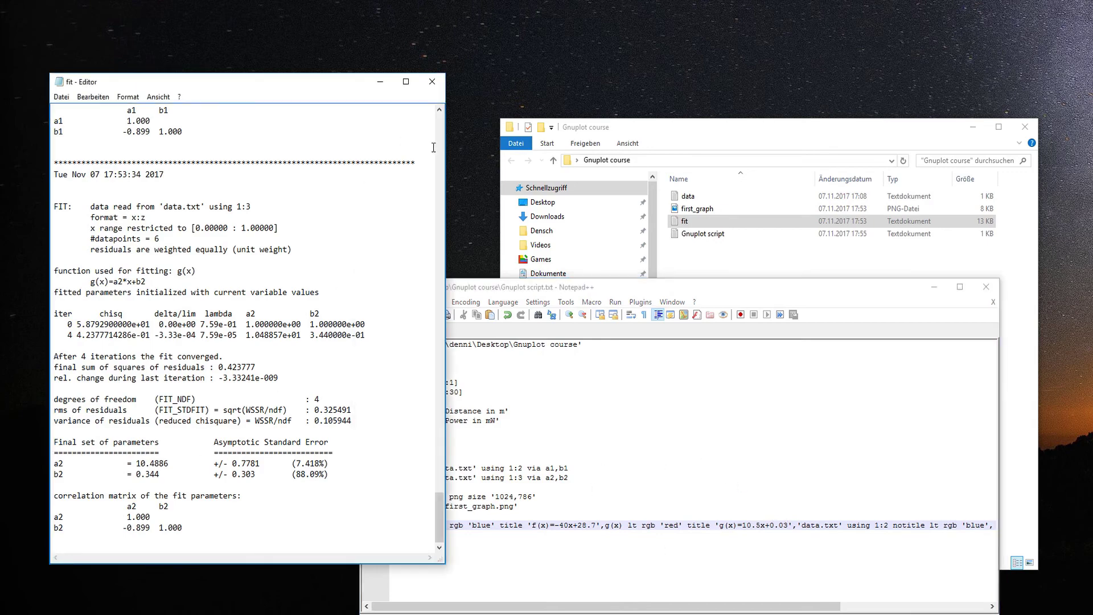
# Close the fit log and load the updated script in gnuplot to regenerate first_graph.png
pyautogui.click(432, 81)
pyautogui.click(716, 259)
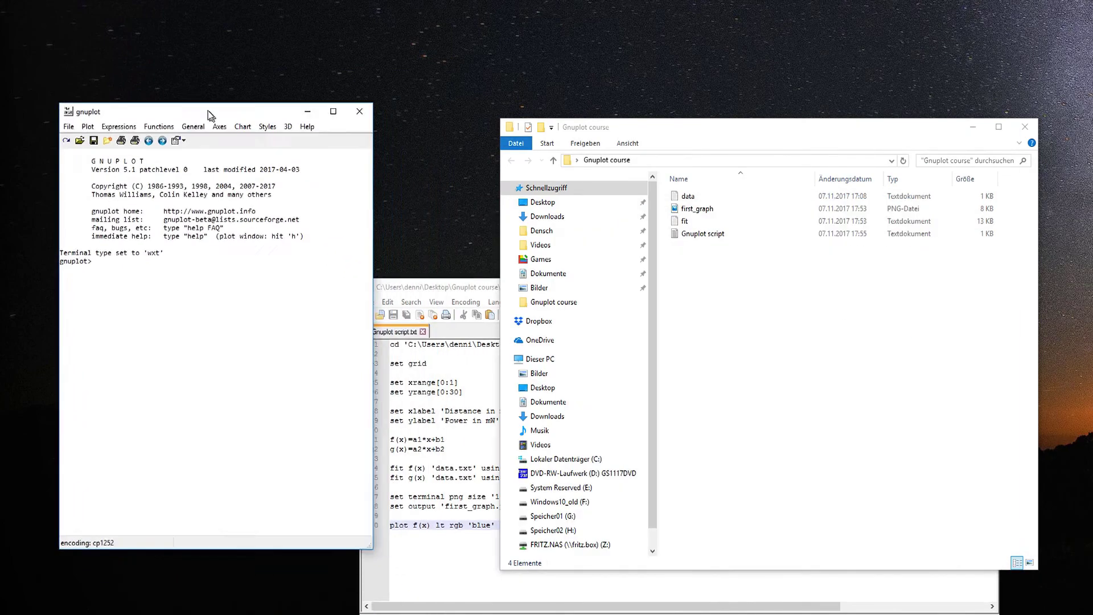
pyautogui.write("load 'C:\\Users\\denni\\Desktop\\Gnuplot course\\Gnuplot script.txt'")
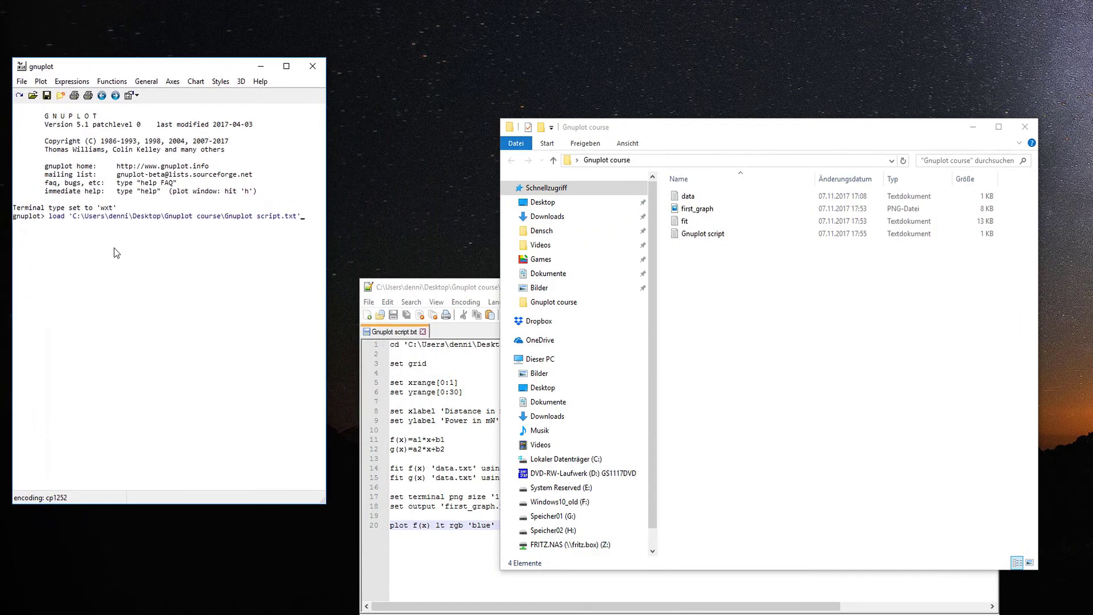
pyautogui.press('Return')
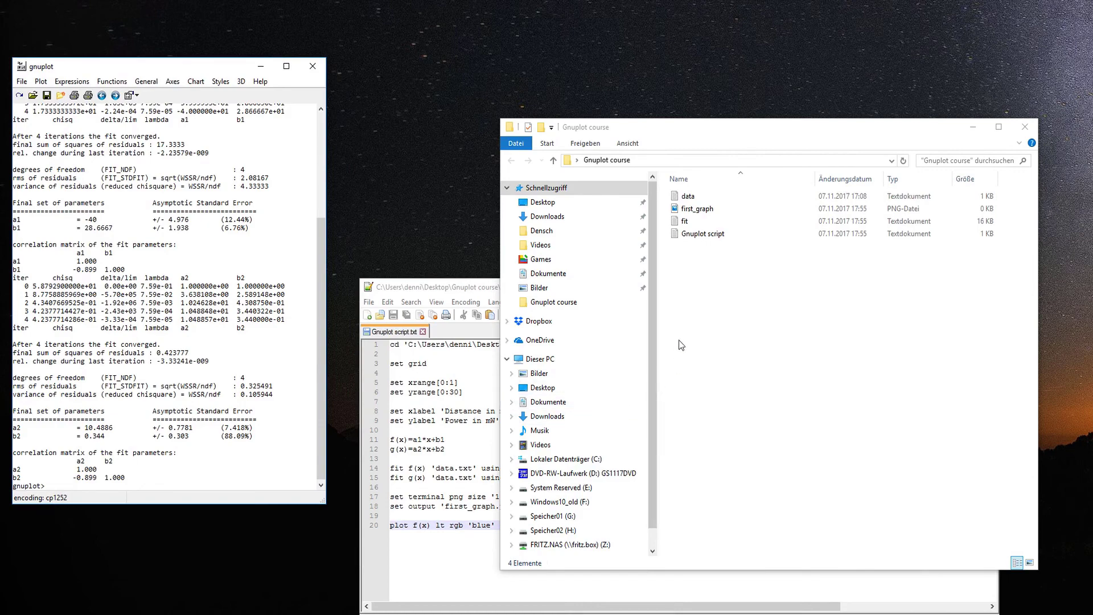
pyautogui.click(699, 209)
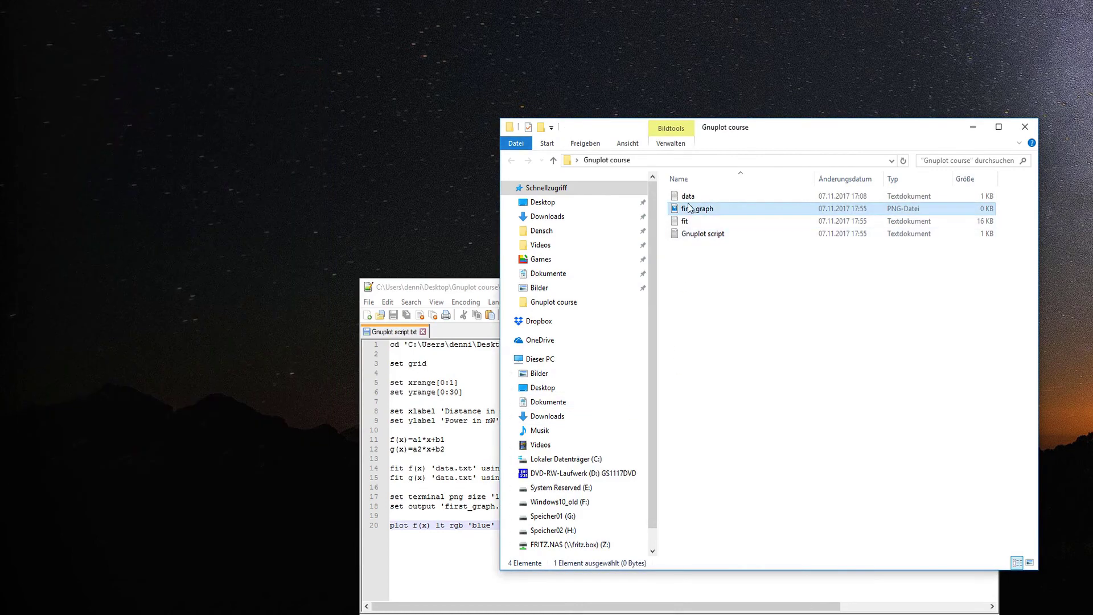
pyautogui.doubleClick(688, 207)
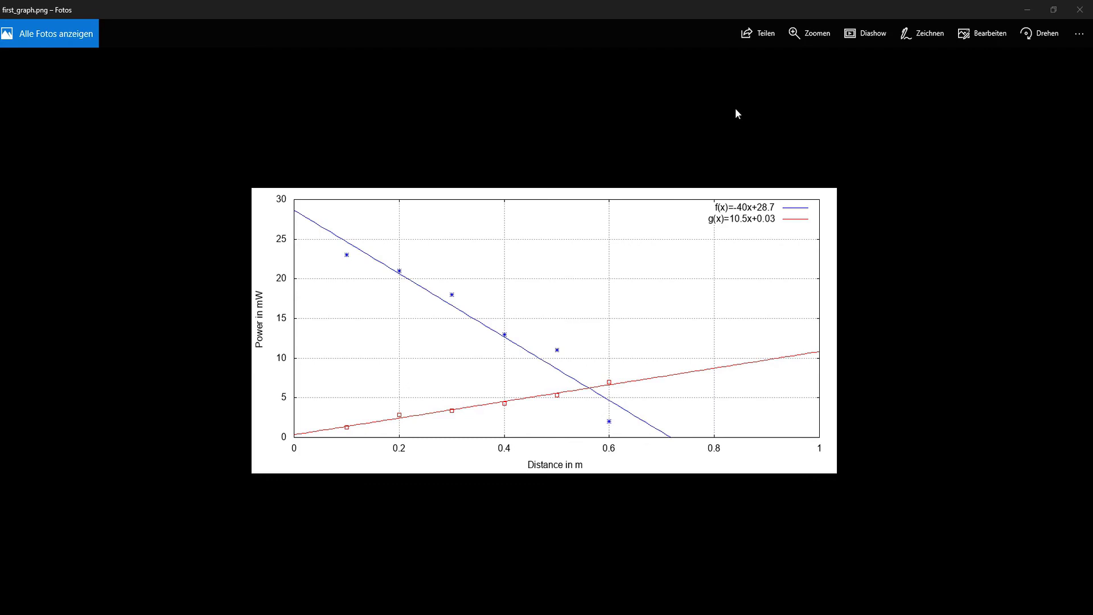
pyautogui.click(1080, 10)
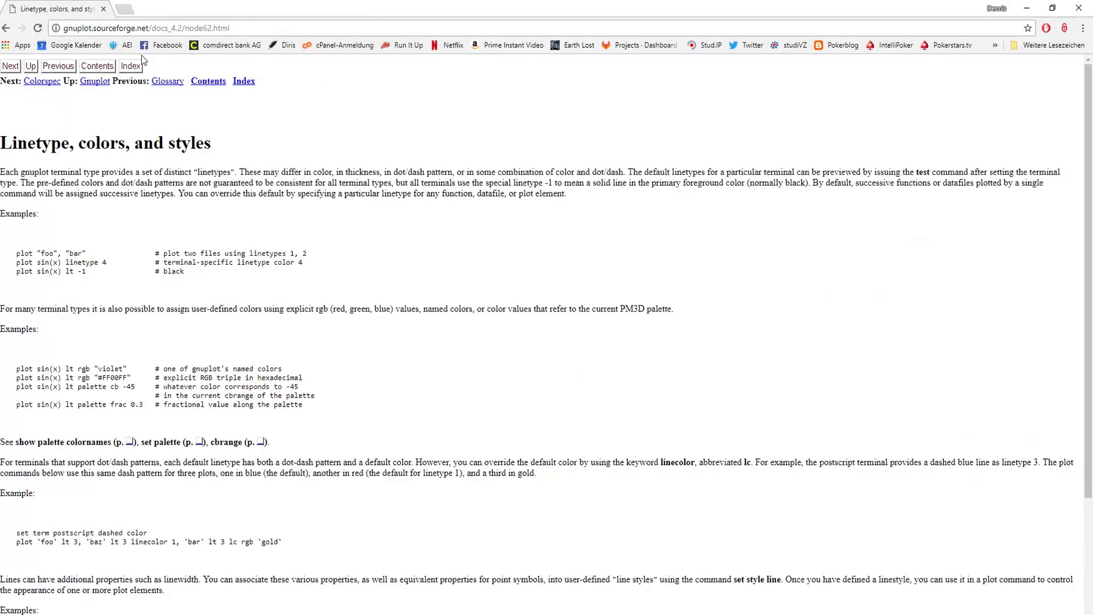
pyautogui.click(255, 23)
pyautogui.click(255, 23)
pyautogui.moveTo(65, 368); pyautogui.dragTo(127, 369)
pyautogui.click(97, 444)
pyautogui.scroll(-3, 108, 544)
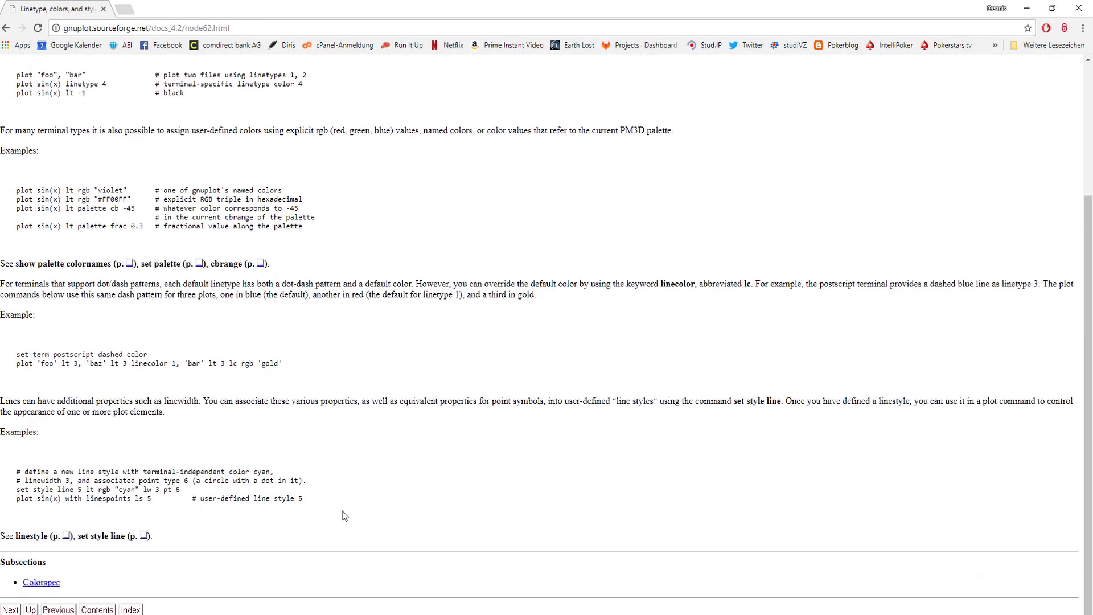
pyautogui.scroll(3, 350, 416)
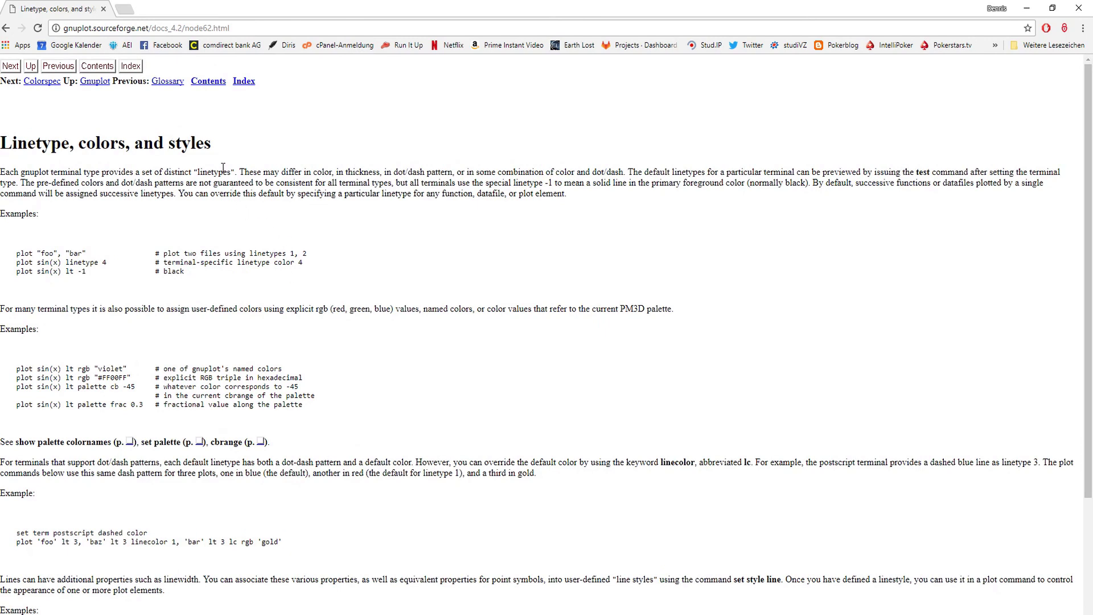
pyautogui.click(1078, 13)
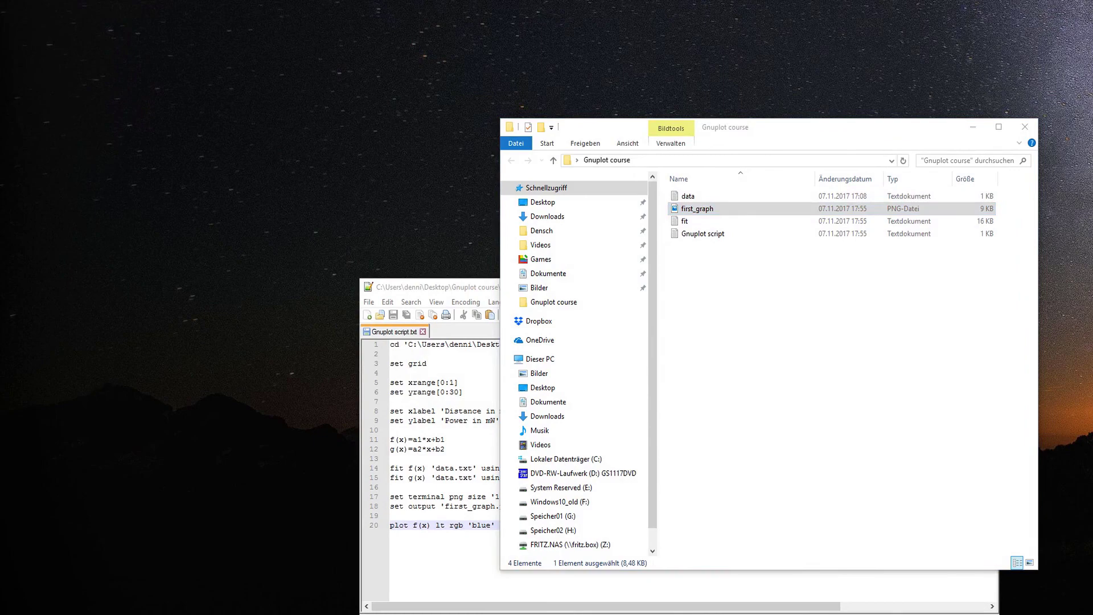
# Move the gnuplot console to the upper left and quit the session with exit
pyautogui.moveTo(518, 94); pyautogui.dragTo(377, 51)
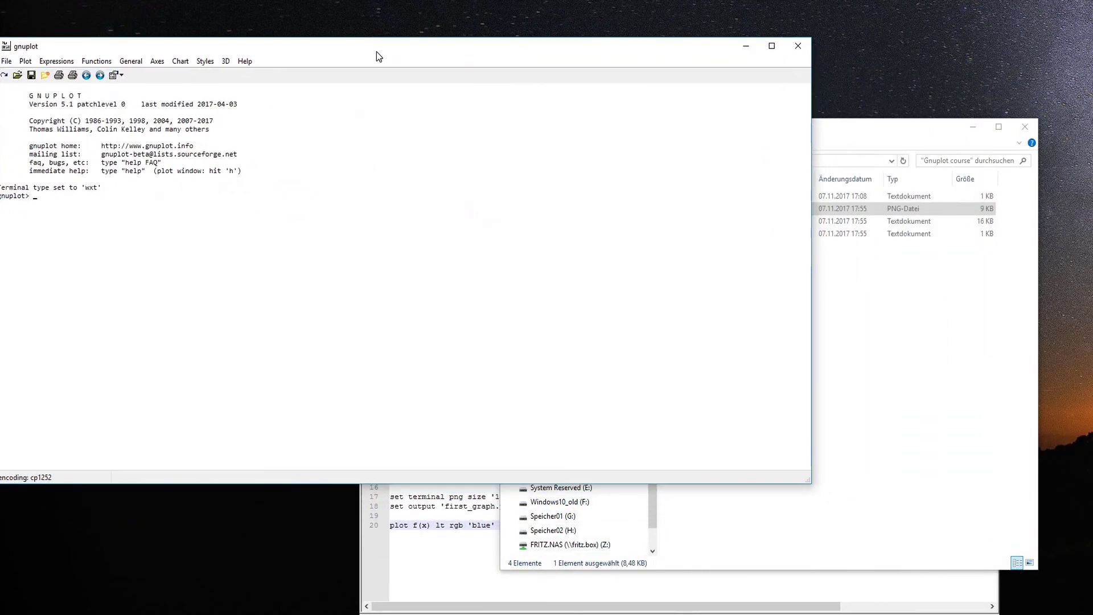
pyautogui.write('exit')
pyautogui.press('Return')
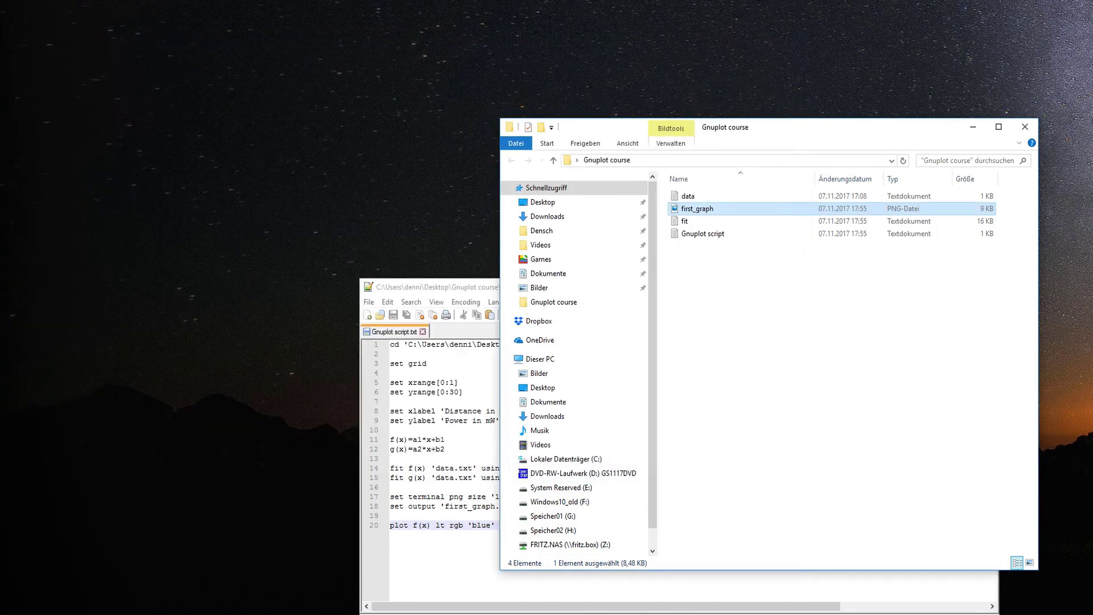